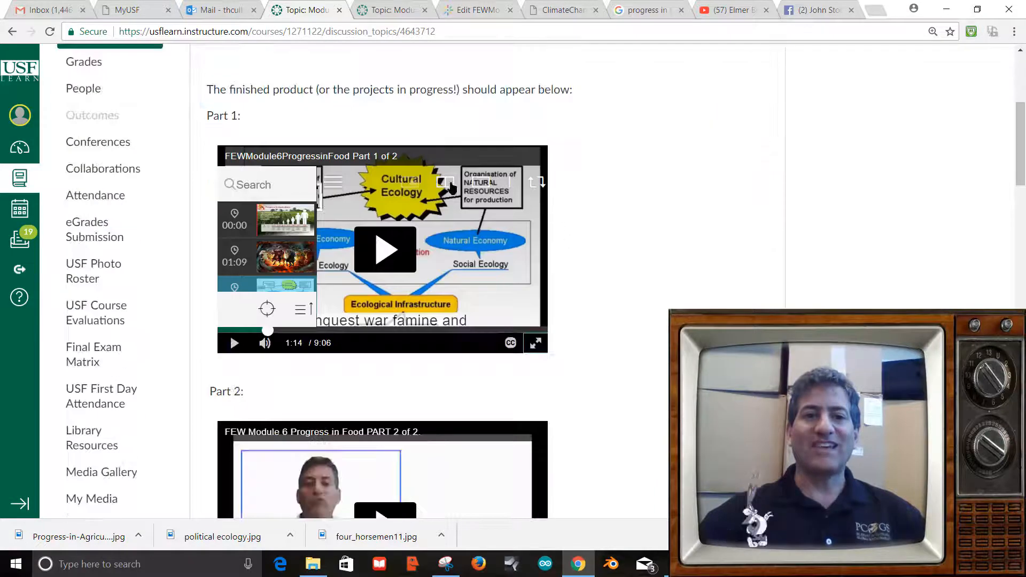
{"action": "scroll", "coordinate": [529, 299], "scroll_direction": "down", "scroll_amount": 4}
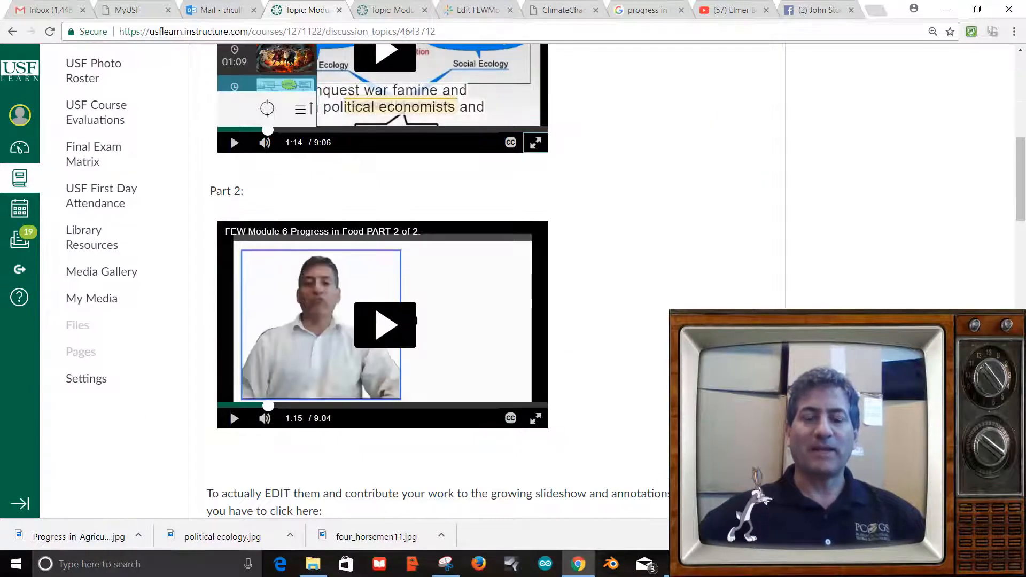
Scroll the Canvas discussion past the videos to the 'To actually EDIT them' instructions and Part 1 link.
{"action": "scroll", "coordinate": [529, 299], "scroll_direction": "up", "scroll_amount": 1}
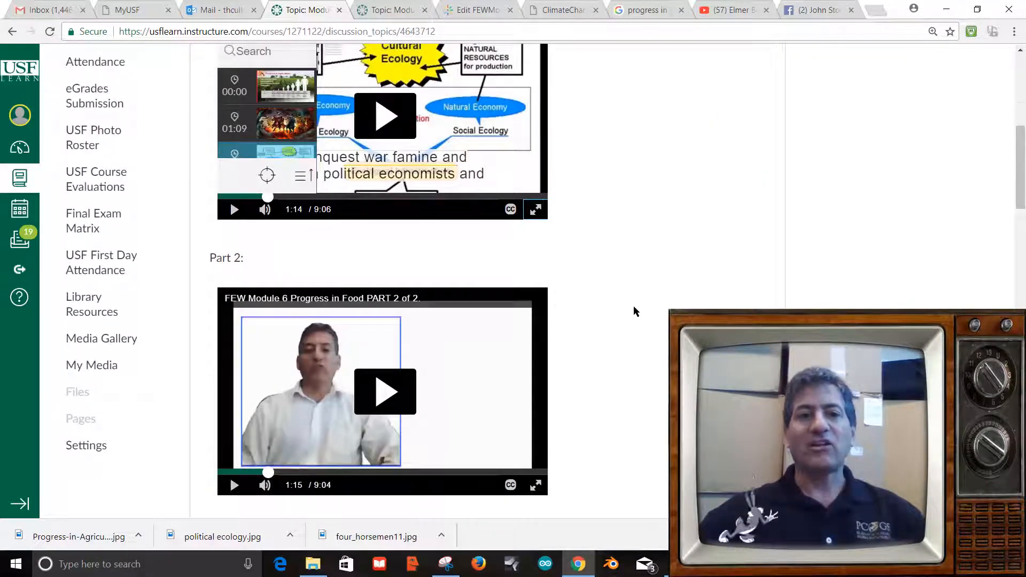
{"action": "scroll", "coordinate": [635, 311], "scroll_direction": "up", "scroll_amount": 2}
{"action": "scroll", "coordinate": [554, 300], "scroll_direction": "down", "scroll_amount": 3}
{"action": "scroll", "coordinate": [550, 254], "scroll_direction": "up", "scroll_amount": 3}
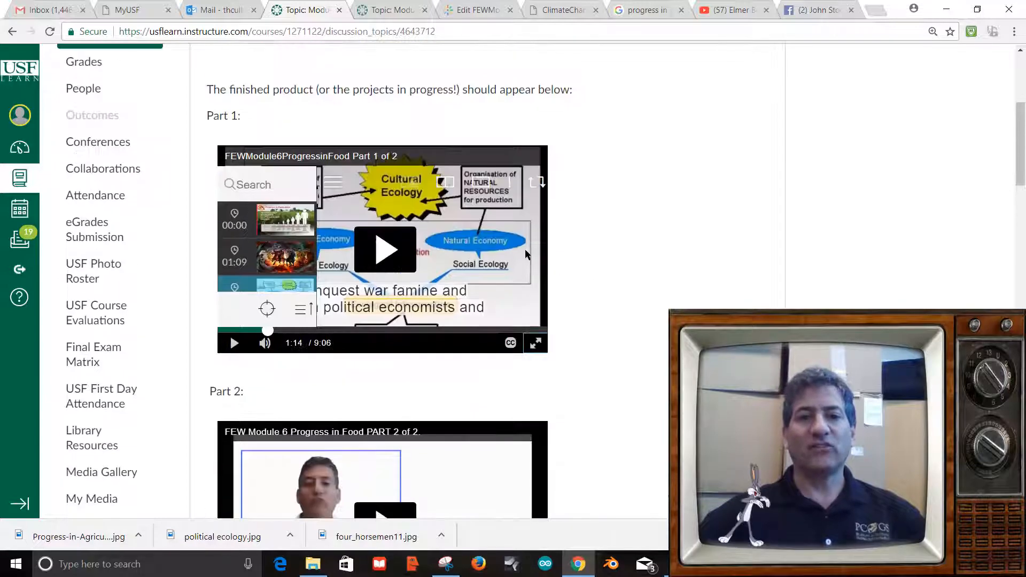
{"action": "scroll", "coordinate": [611, 267], "scroll_direction": "down", "scroll_amount": 7}
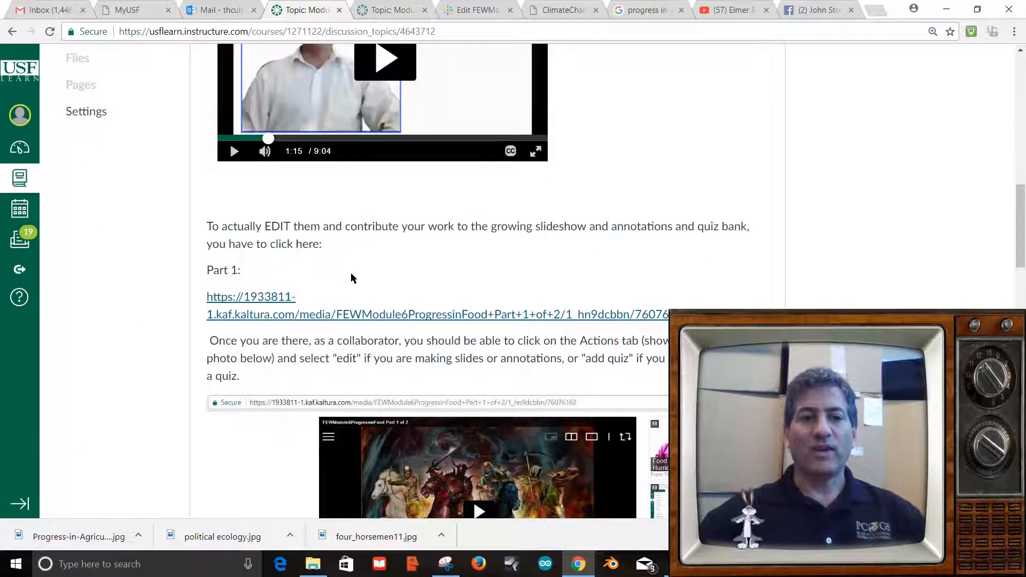
{"action": "scroll", "coordinate": [395, 278], "scroll_direction": "down", "scroll_amount": 1}
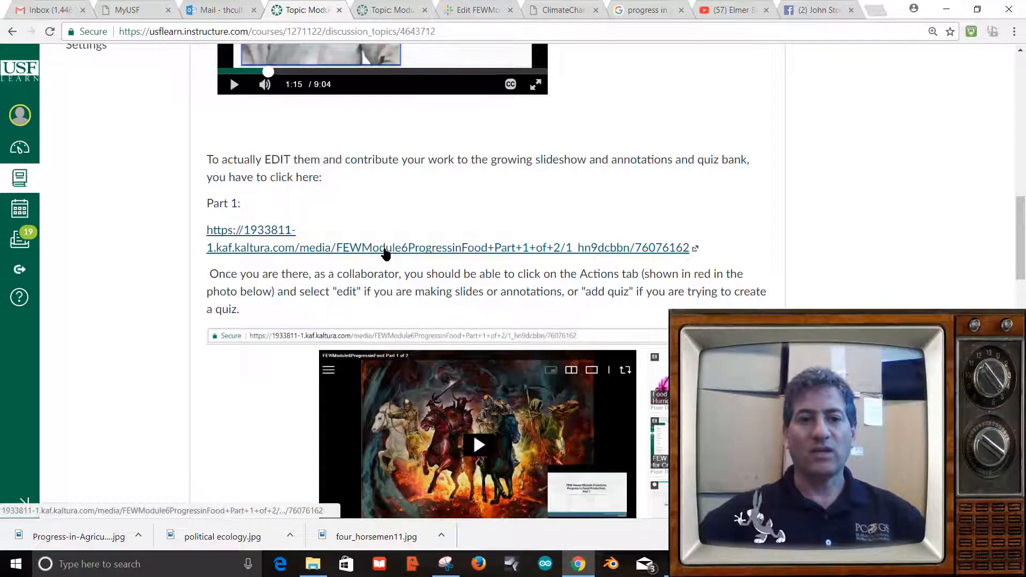
Follow the Part 1 link and choose Edit from the FEWModule6ProgressinFood Part 1 video's Actions menu.
{"action": "left_click", "coordinate": [386, 255]}
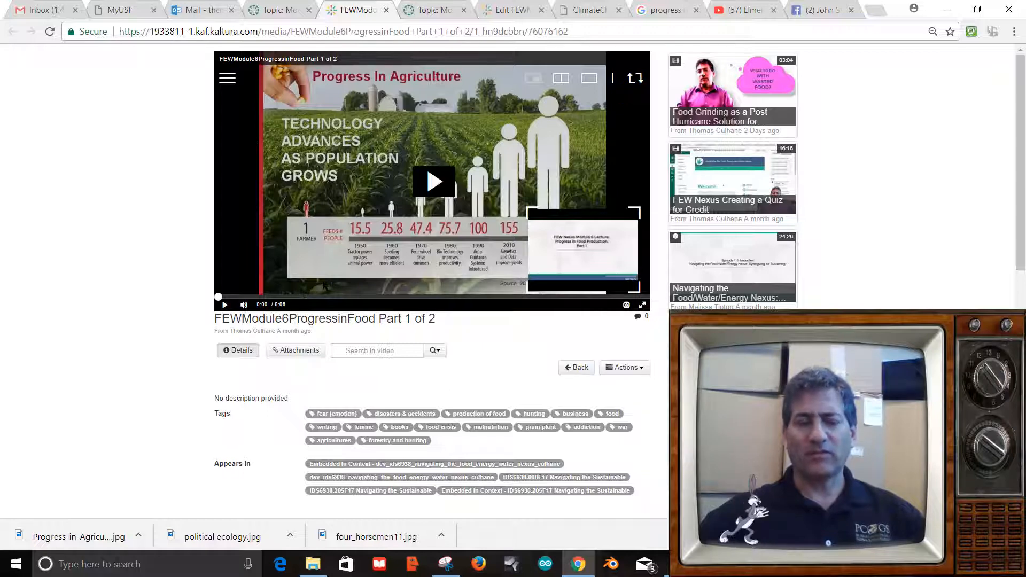
{"action": "left_click", "coordinate": [634, 369]}
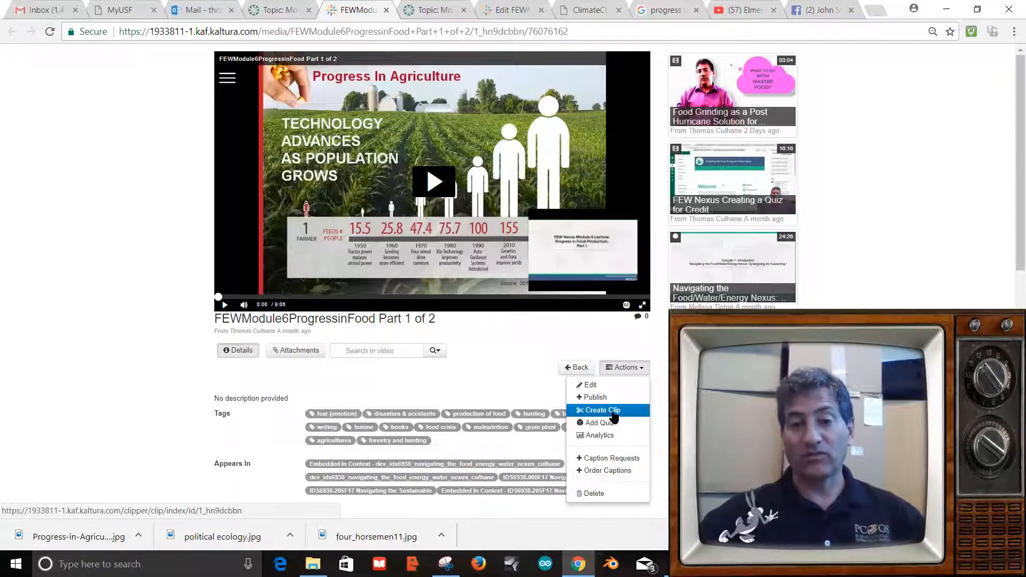
{"action": "left_click", "coordinate": [621, 368]}
{"action": "left_click", "coordinate": [622, 367]}
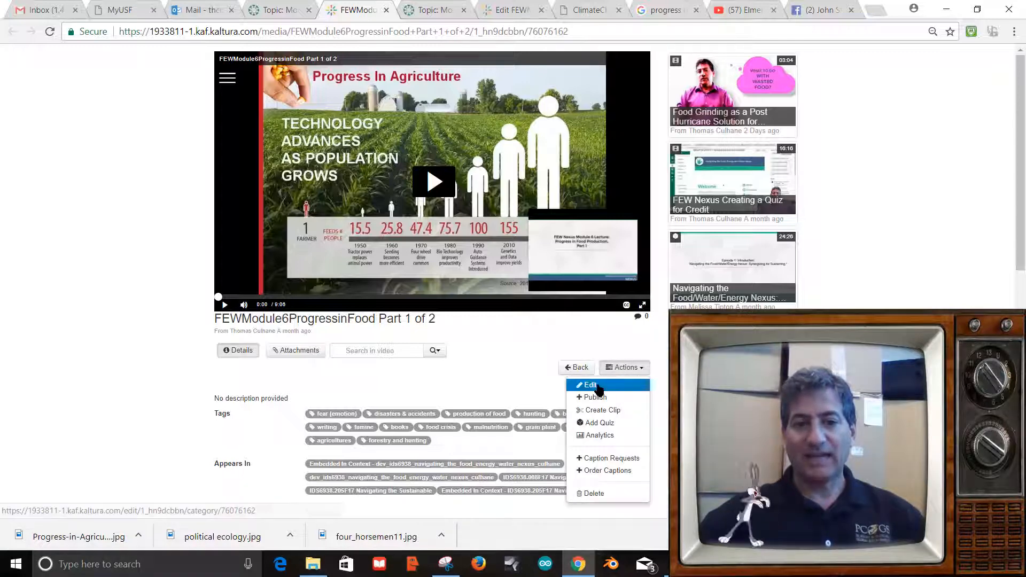
{"action": "left_click", "coordinate": [602, 384]}
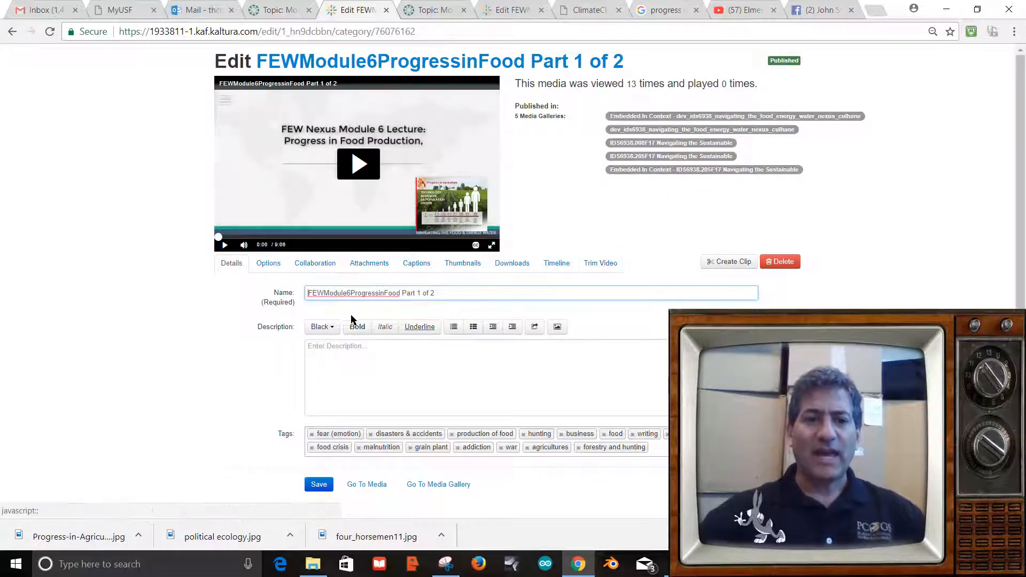
Review the video's clipping and comment Options and its Collaboration co-editor settings.
{"action": "left_click", "coordinate": [270, 266]}
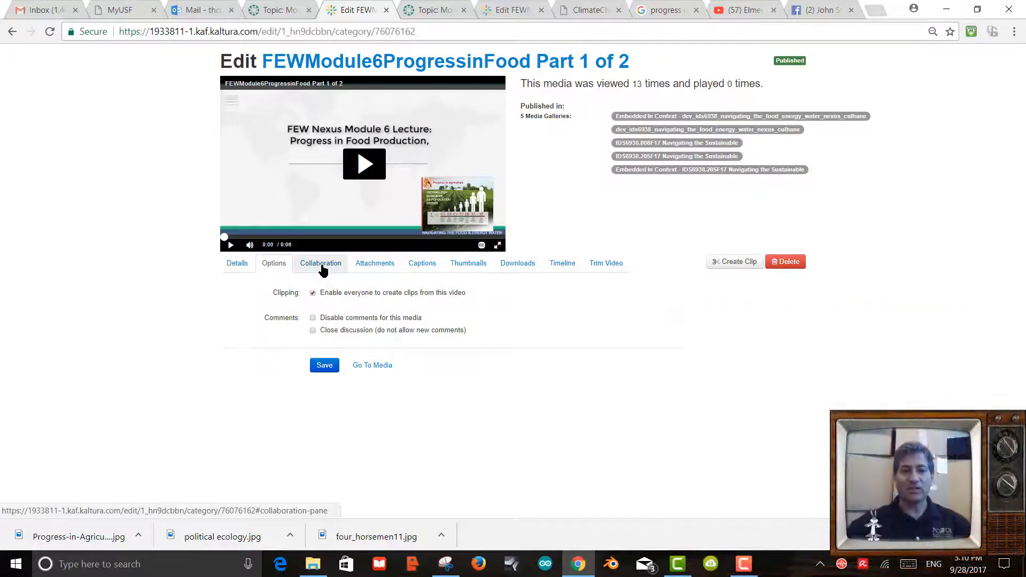
{"action": "left_click", "coordinate": [320, 265]}
{"action": "scroll", "coordinate": [578, 356], "scroll_direction": "down", "scroll_amount": 5}
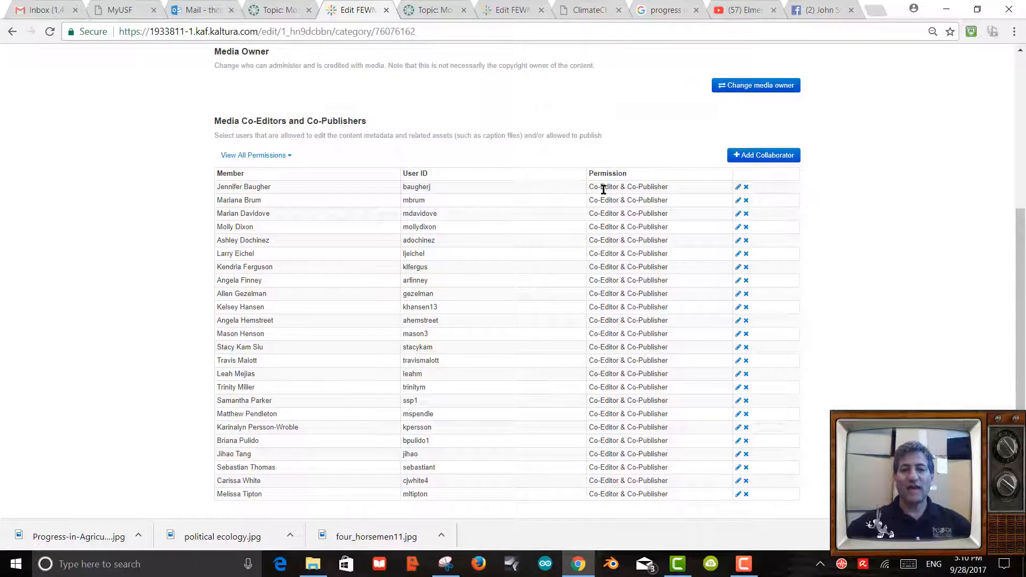
{"action": "scroll", "coordinate": [584, 305], "scroll_direction": "up", "scroll_amount": 3}
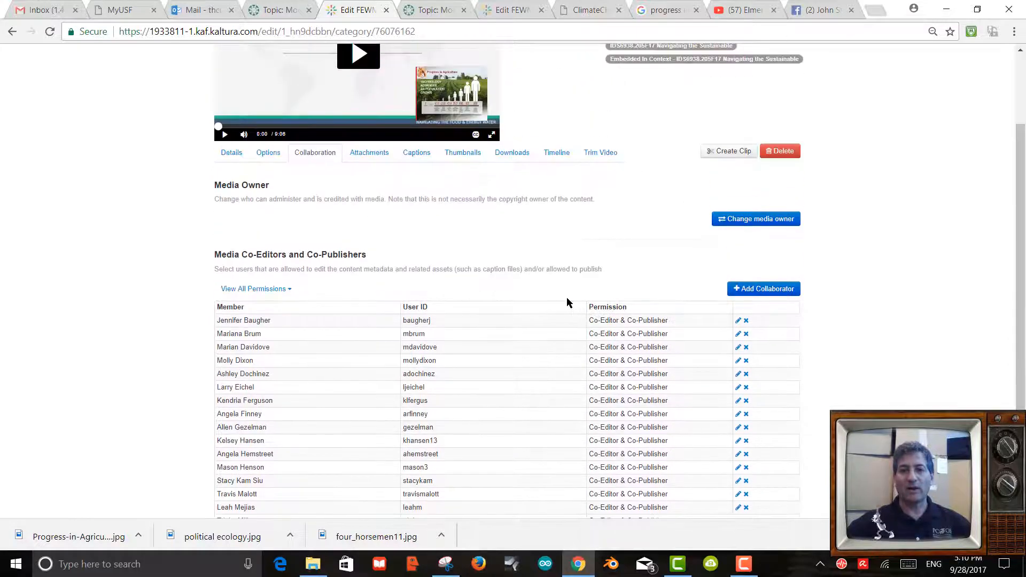
{"action": "scroll", "coordinate": [578, 362], "scroll_direction": "up", "scroll_amount": 2}
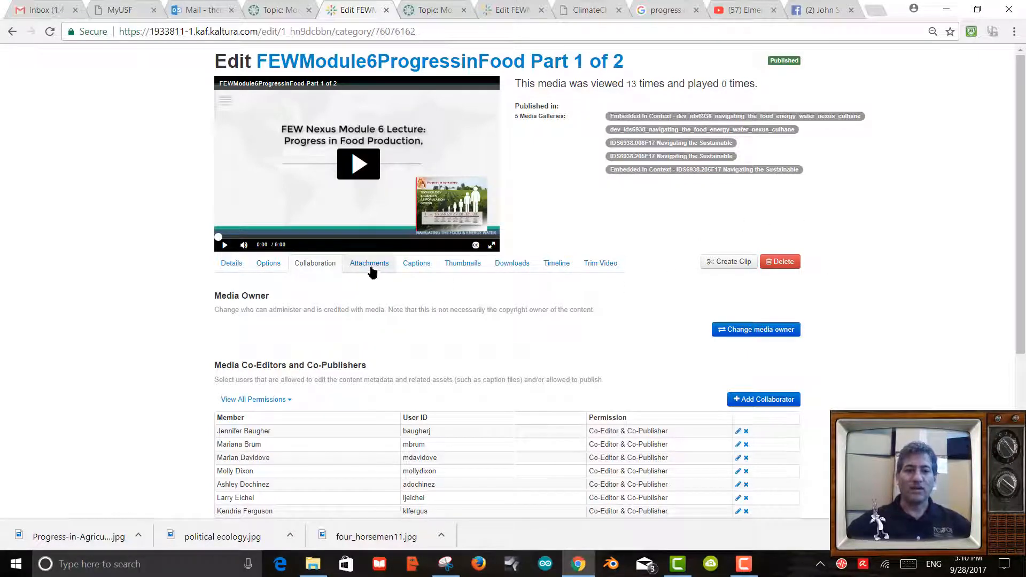
Check the video's Attachments and Captions, ending on its Thumbnails settings.
{"action": "left_click", "coordinate": [370, 270]}
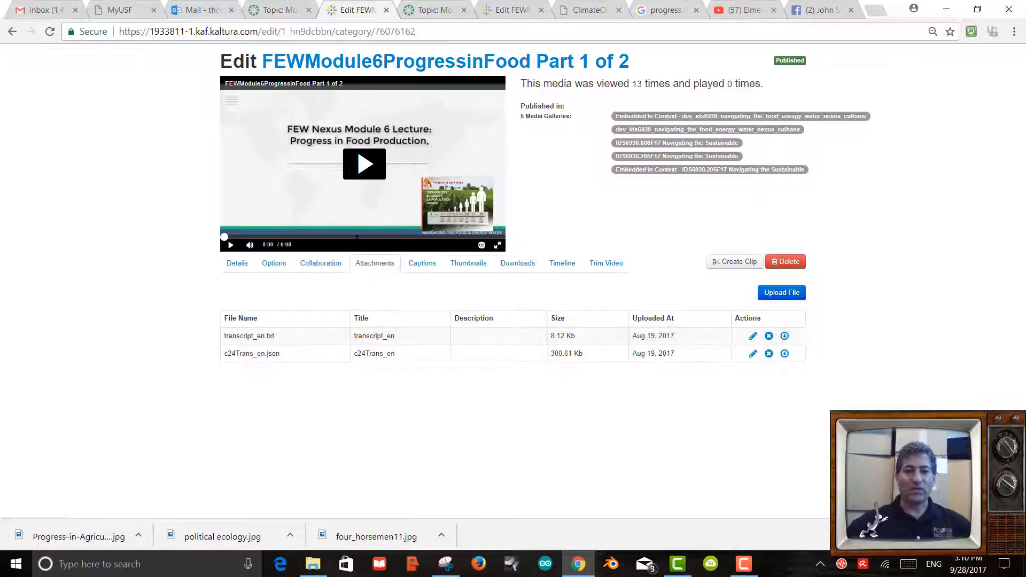
{"action": "left_click", "coordinate": [421, 269]}
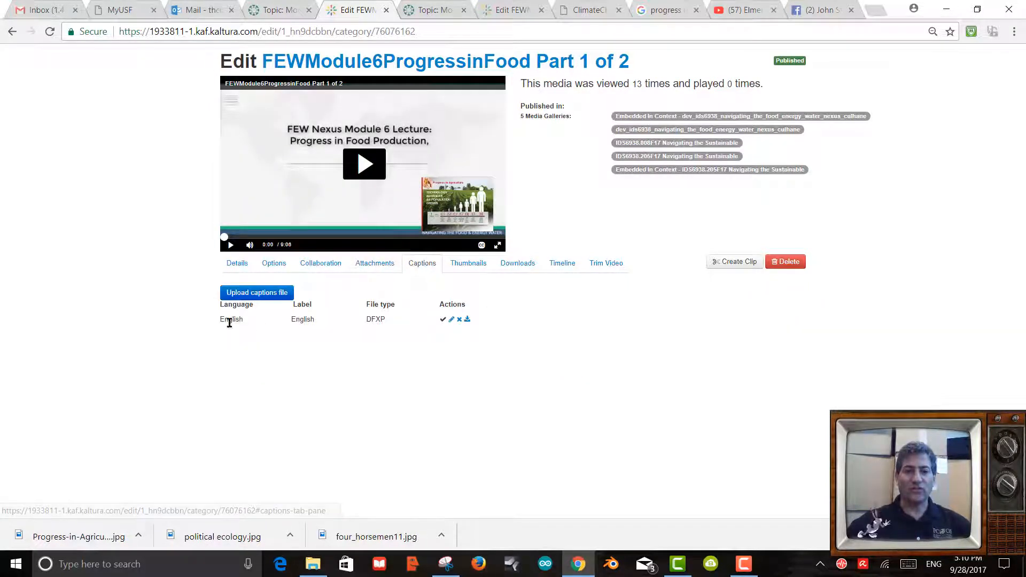
{"action": "left_click", "coordinate": [470, 268]}
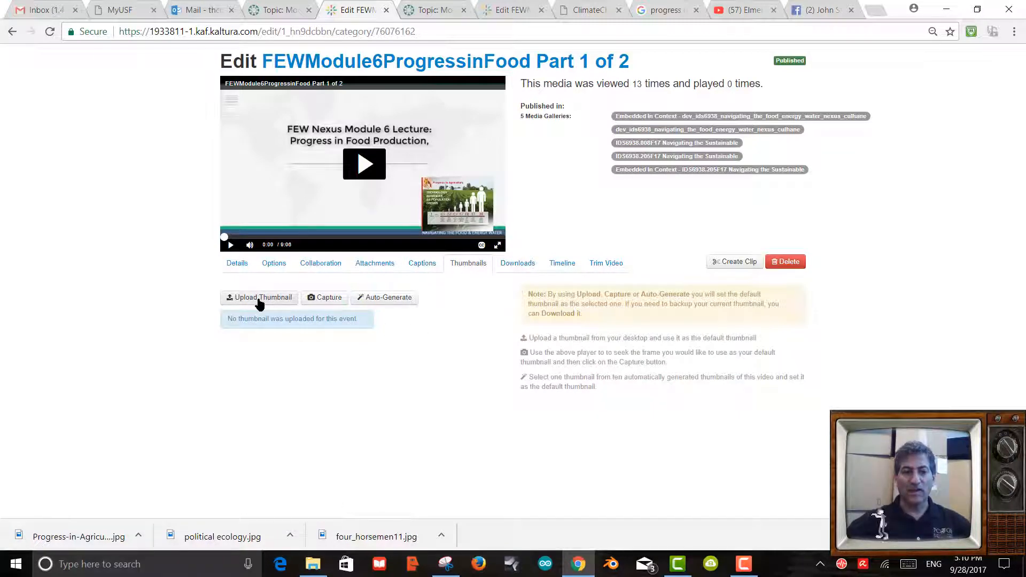
Upload the political ecology, then Progress-in-Agriculture images, and finally use the auto-generated title-slide frame as thumbnail.
{"action": "left_click", "coordinate": [259, 299]}
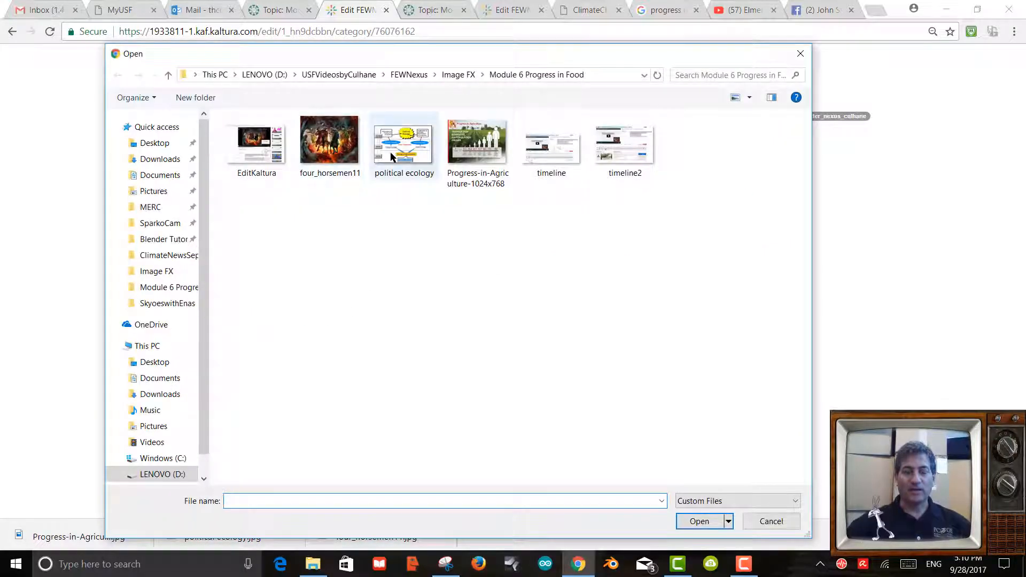
{"action": "left_click", "coordinate": [402, 156]}
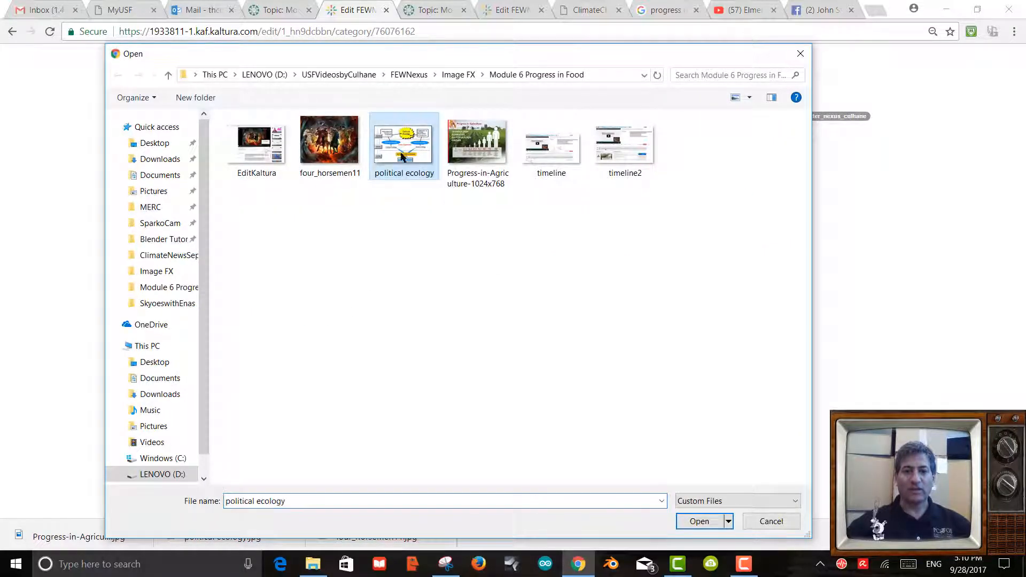
{"action": "left_click", "coordinate": [700, 521]}
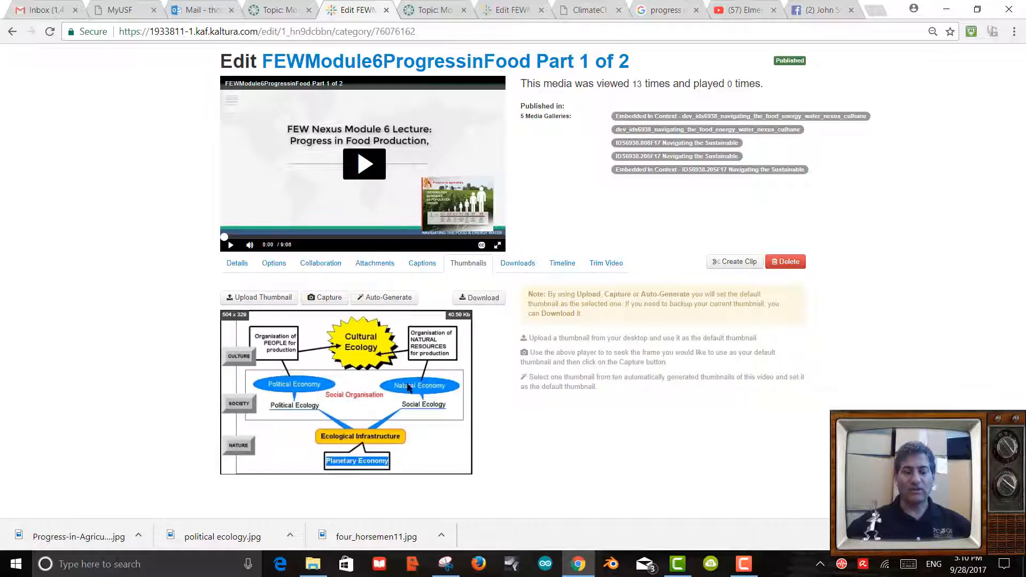
{"action": "left_click", "coordinate": [266, 298]}
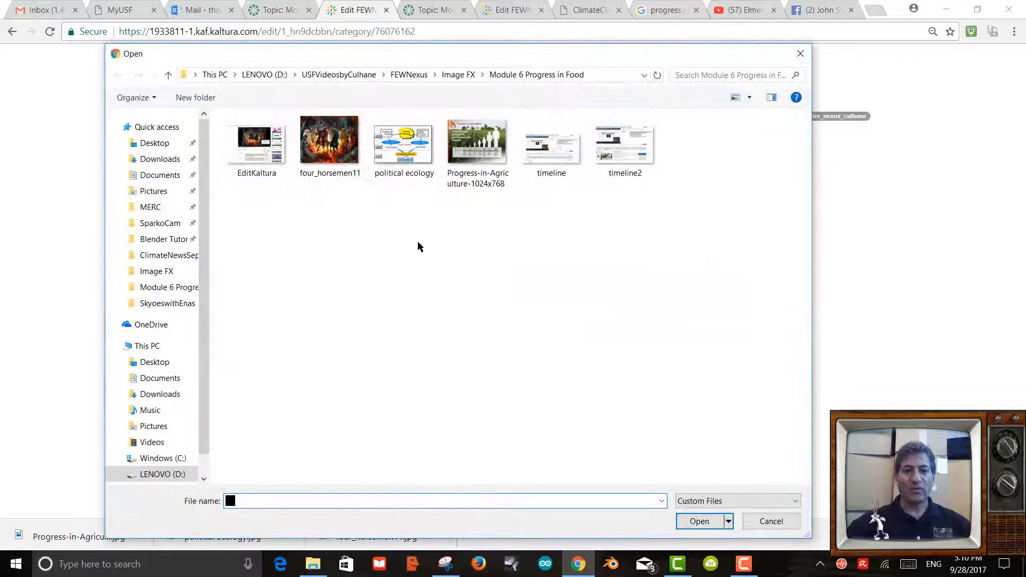
{"action": "double_click", "coordinate": [483, 145]}
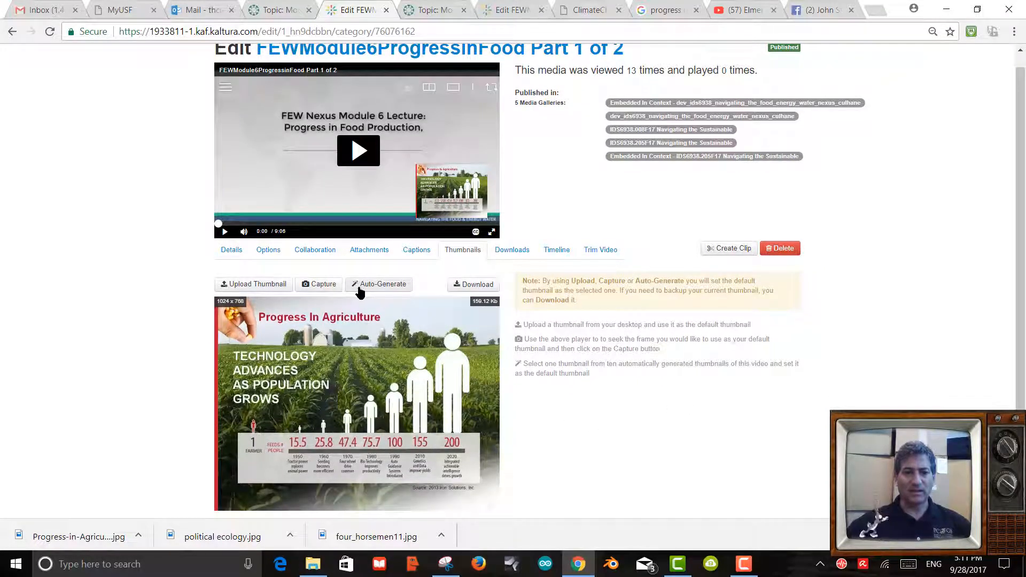
{"action": "left_click", "coordinate": [383, 284]}
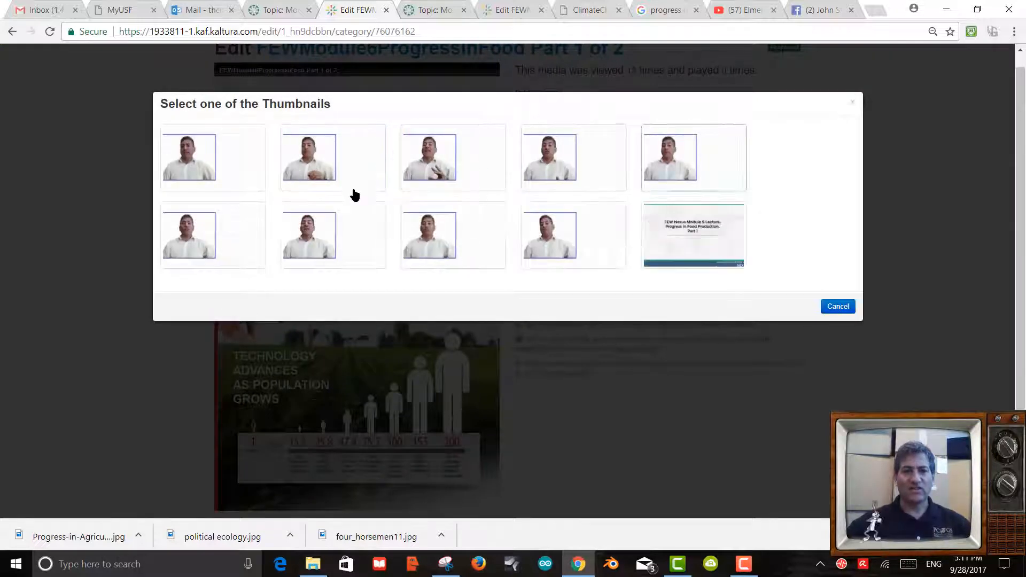
{"action": "left_click", "coordinate": [689, 221]}
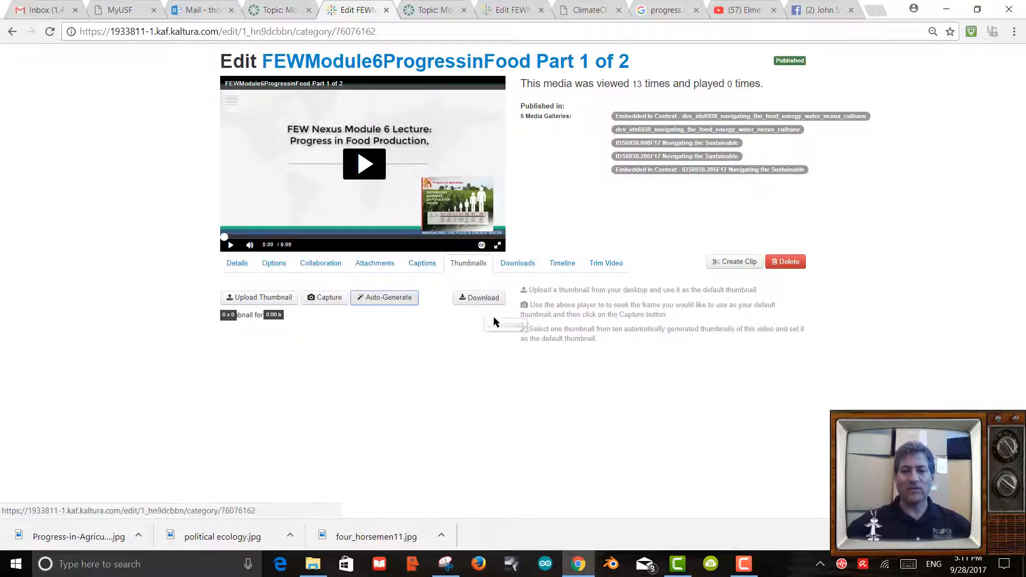
Look over the Downloads and Trim Video options, then show the chapter-and-slide Timeline.
{"action": "left_click", "coordinate": [516, 267]}
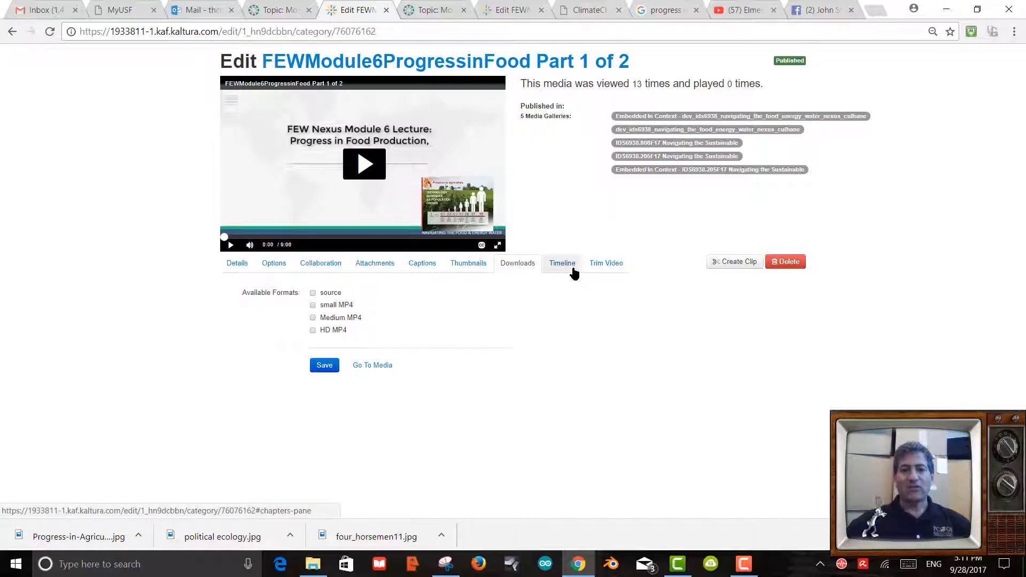
{"action": "left_click", "coordinate": [598, 265]}
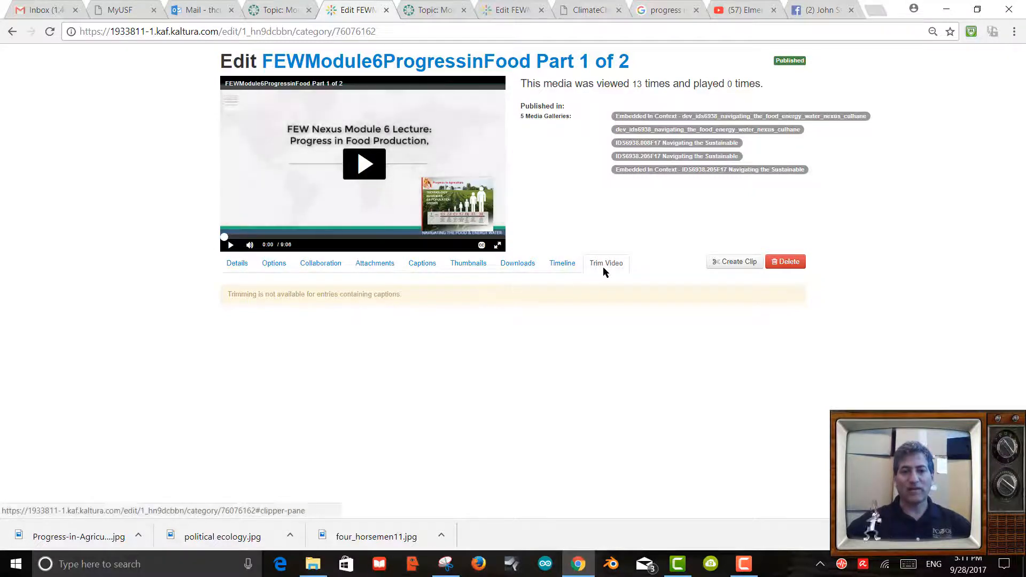
{"action": "left_click", "coordinate": [563, 274]}
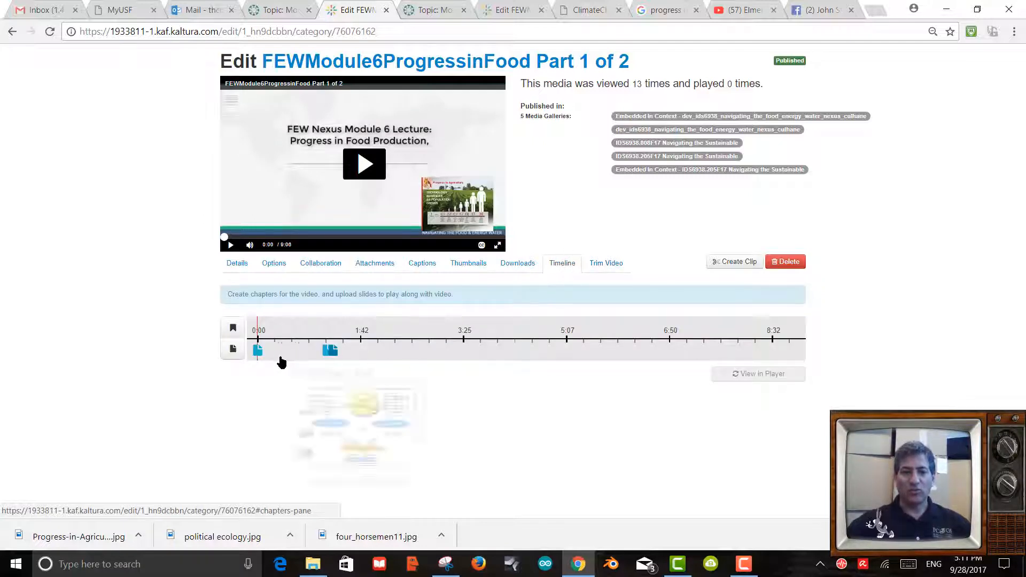
Add a chapter marker, then start a new slide at 0:00 on the timeline.
{"action": "mouse_move", "coordinate": [256, 353]}
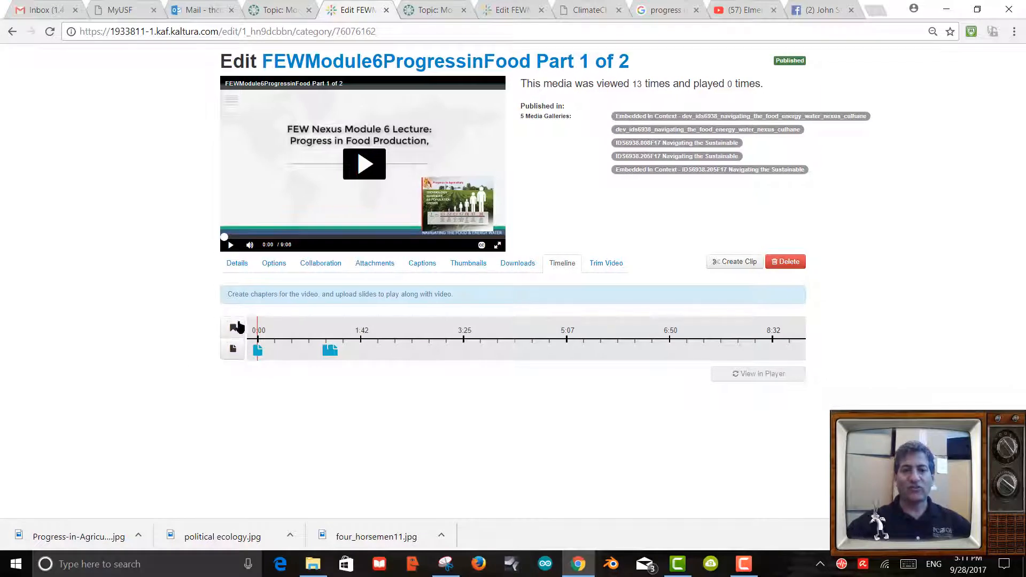
{"action": "left_click", "coordinate": [233, 328]}
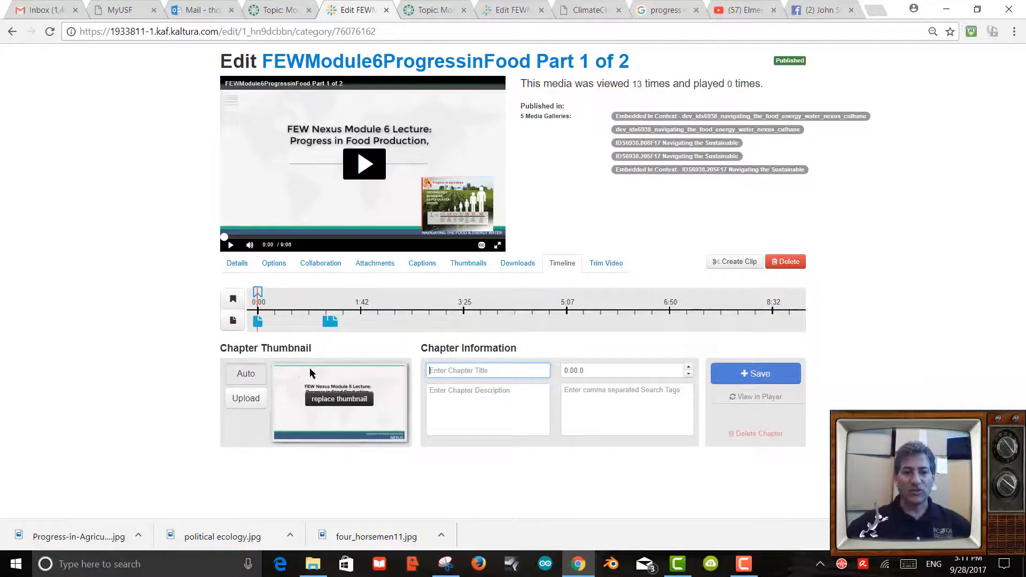
{"action": "mouse_move", "coordinate": [372, 418]}
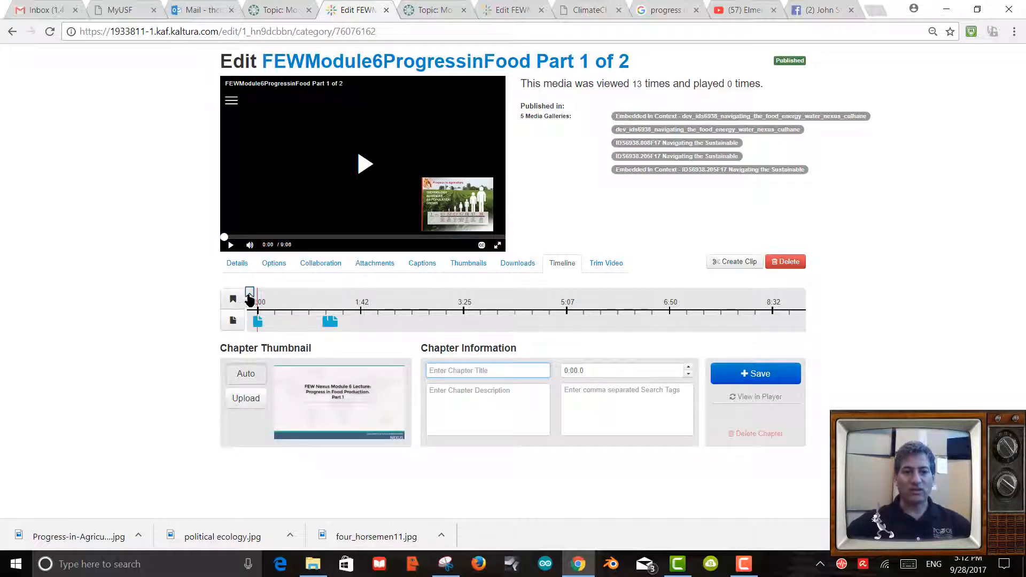
{"action": "left_click", "coordinate": [233, 320]}
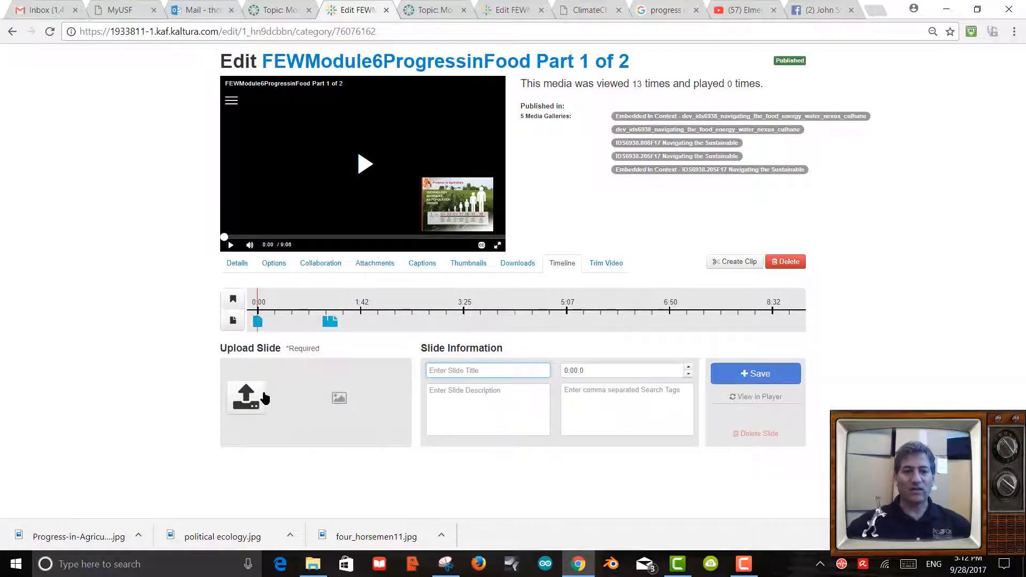
{"action": "left_click_drag", "start_coordinate": [259, 305], "coordinate": [285, 306]}
Seek the timeline and open the Four horsemen Culhane slide at 1:09.47.
{"action": "mouse_move", "coordinate": [327, 323]}
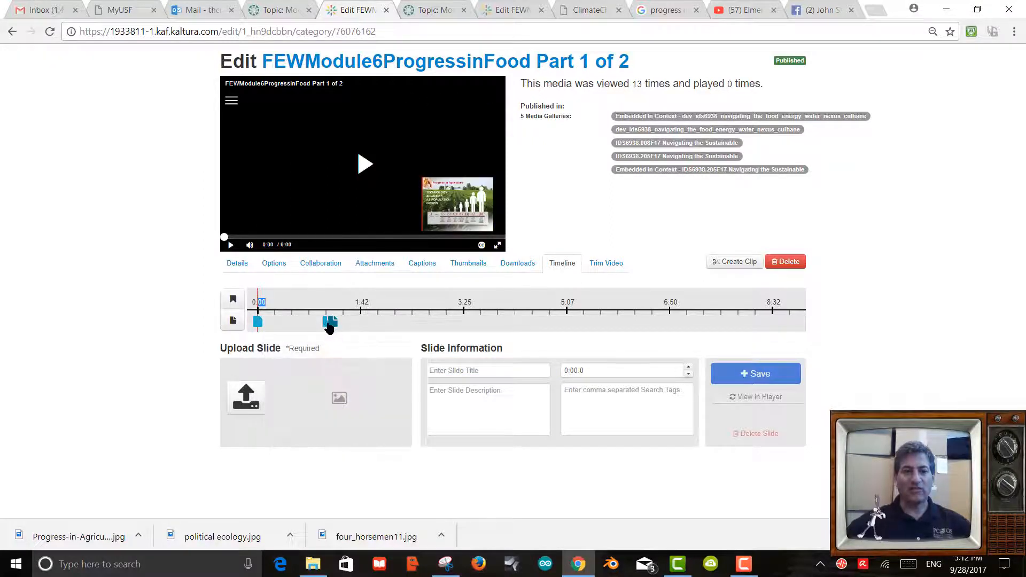
{"action": "left_click", "coordinate": [323, 305]}
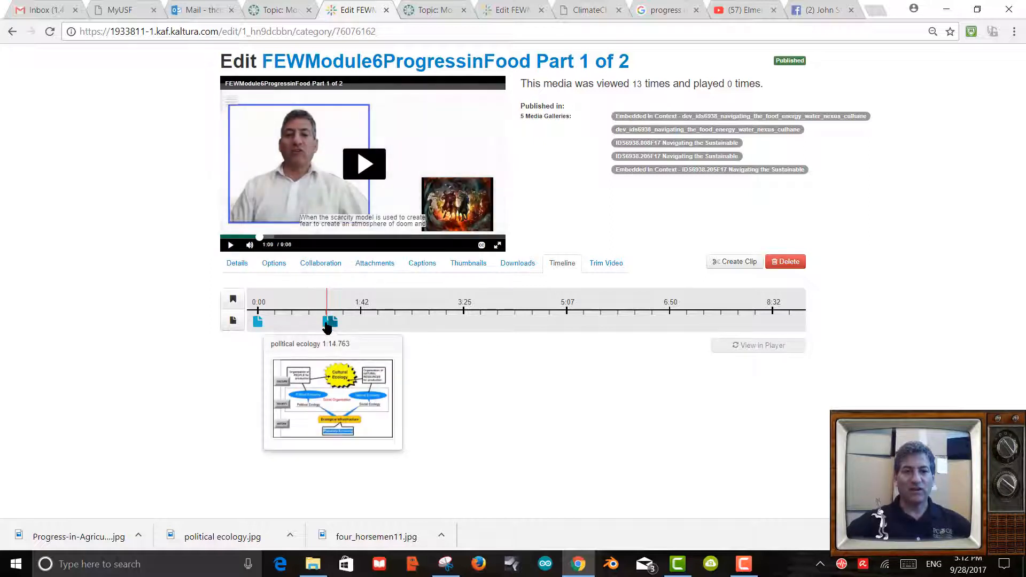
{"action": "left_click", "coordinate": [330, 322]}
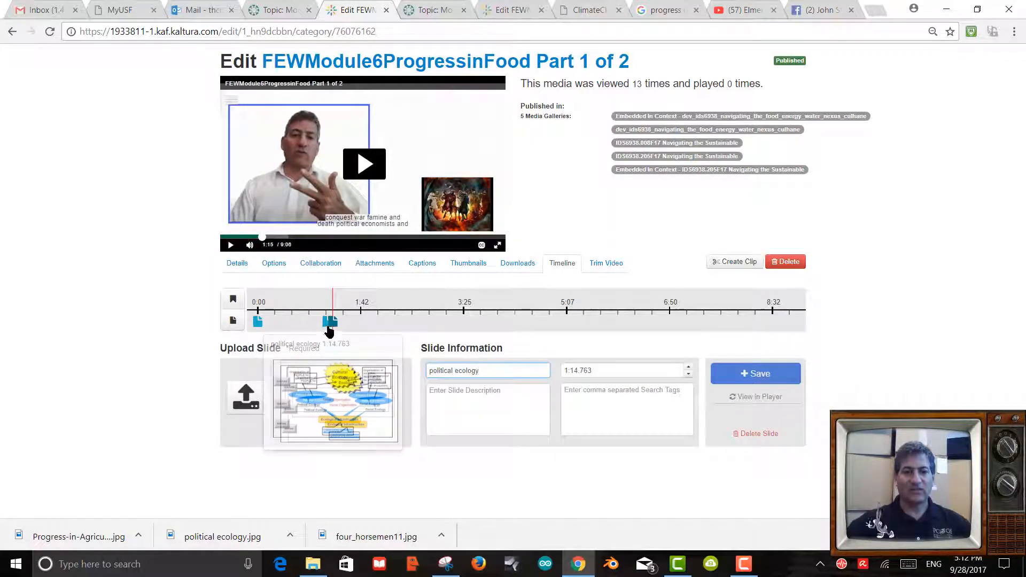
{"action": "left_click", "coordinate": [328, 322]}
{"action": "left_click", "coordinate": [328, 305]}
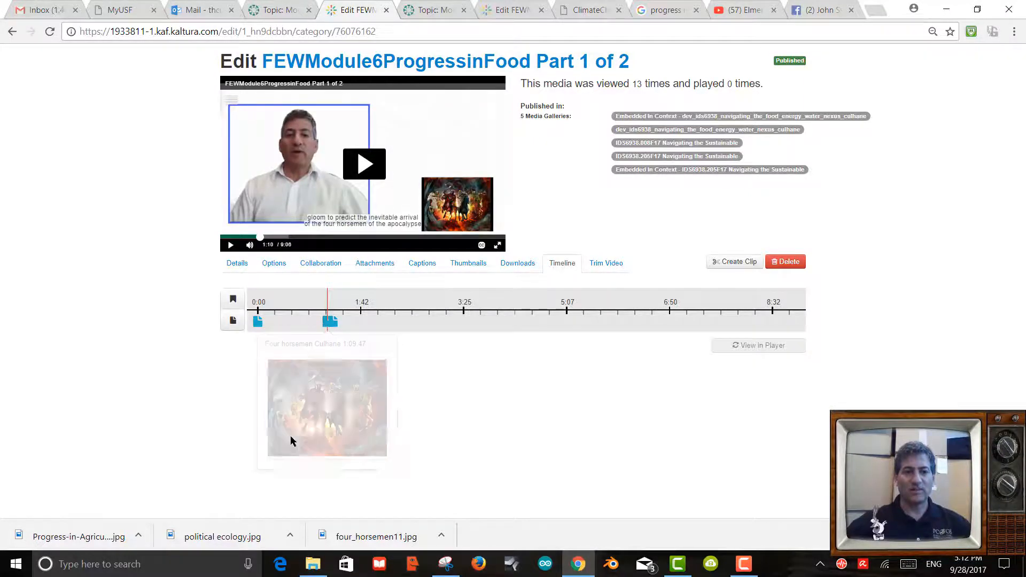
{"action": "left_click", "coordinate": [325, 328]}
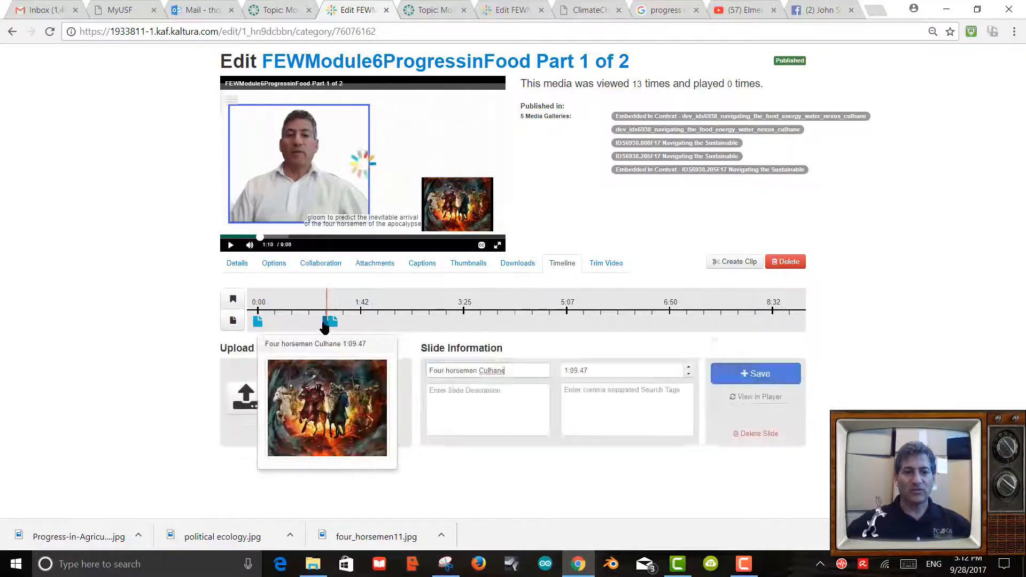
Retitle the slide 'Four horsemen - Culhane' and begin the description 'Famine, Pestilence, War and'.
{"action": "left_click", "coordinate": [478, 371]}
{"action": "type", "text": "-"}
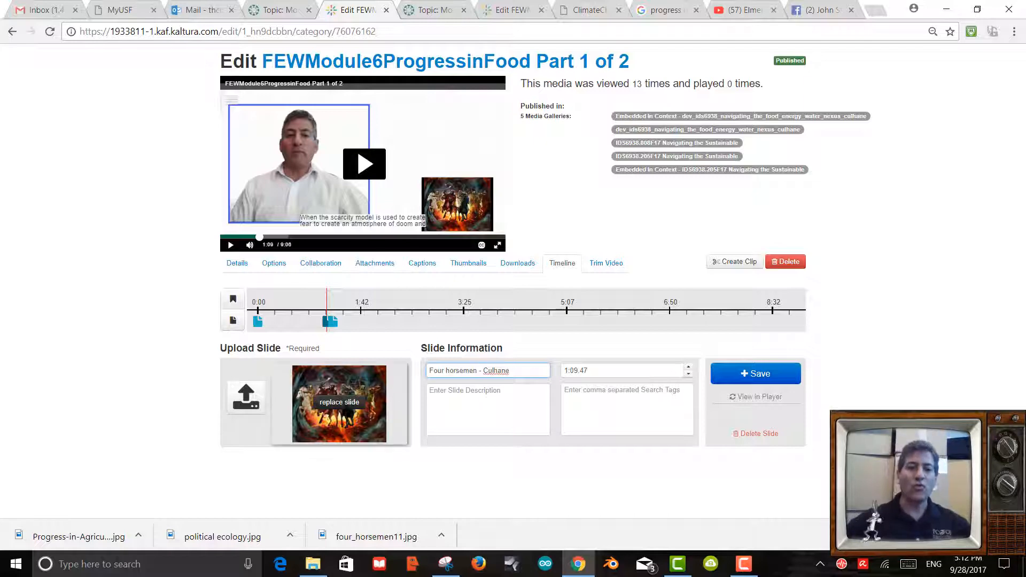
{"action": "mouse_move", "coordinate": [358, 384]}
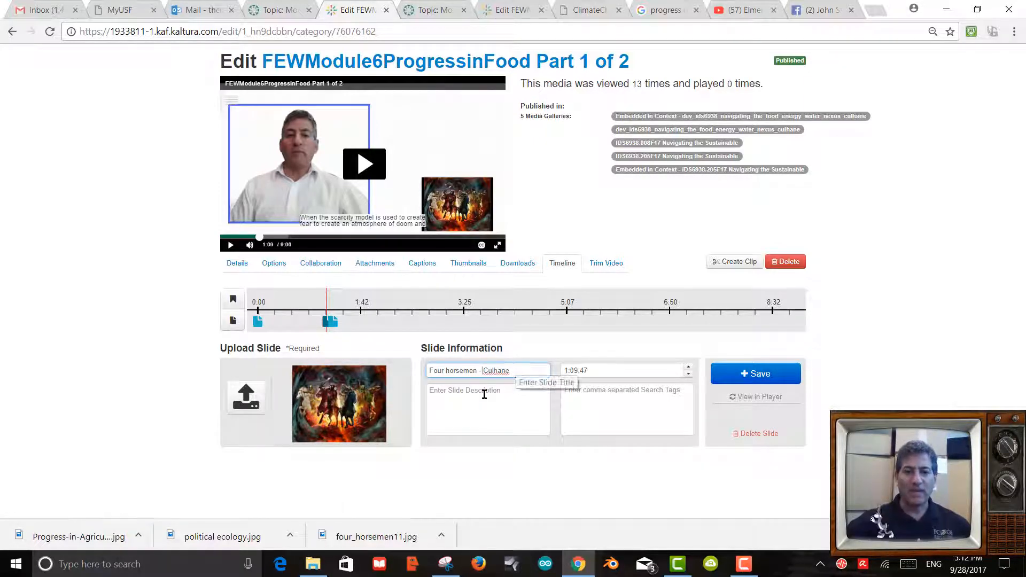
{"action": "left_click", "coordinate": [463, 393]}
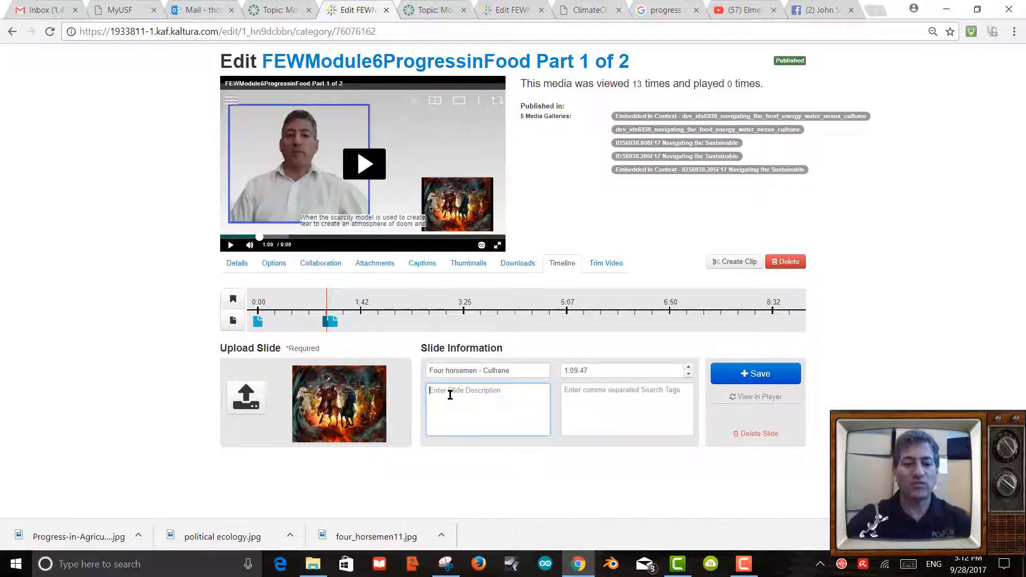
{"action": "type", "text": "FAm"}
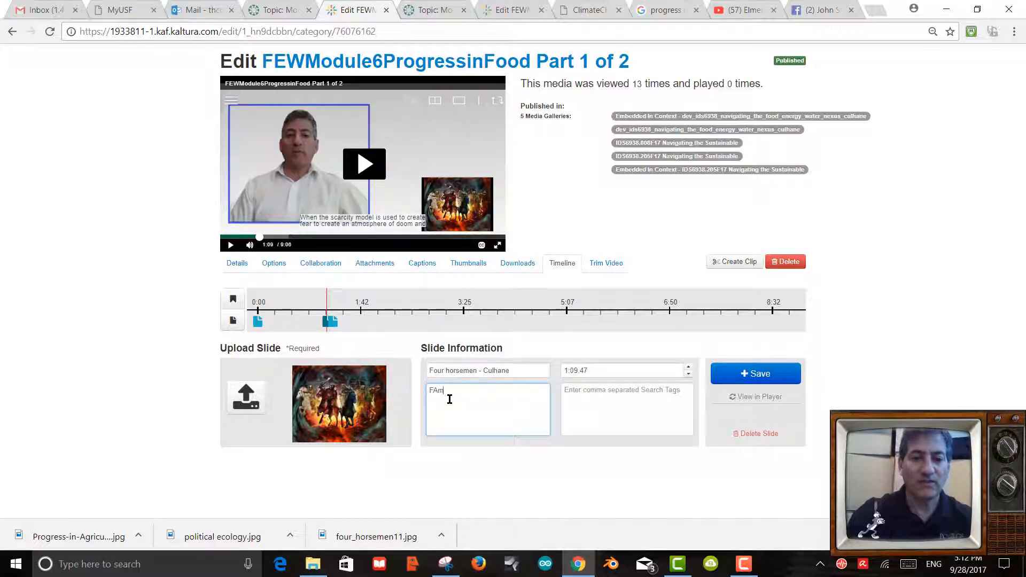
{"action": "type", "text": "ine"}
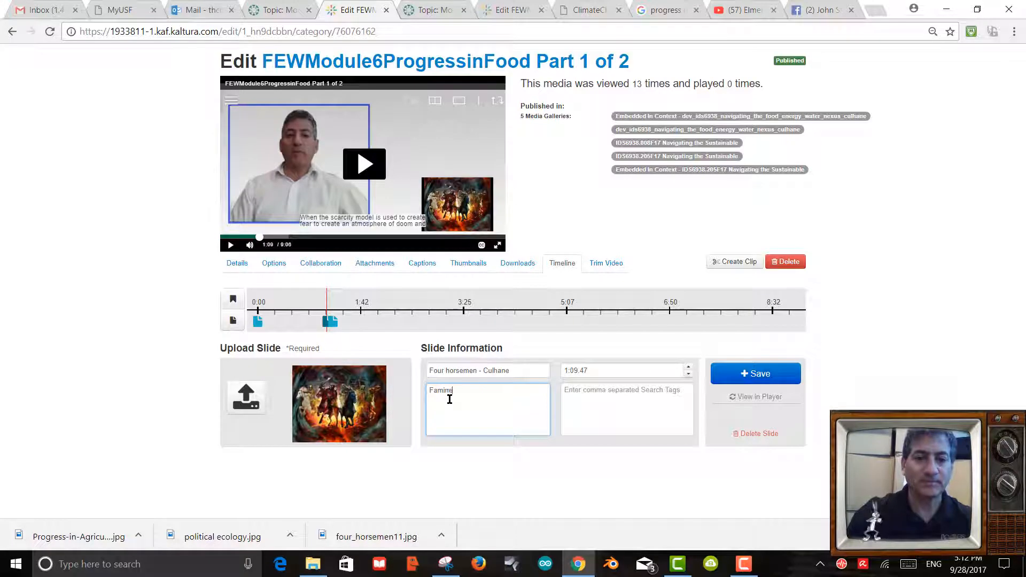
{"action": "type", "text": ", Pestilence, War"}
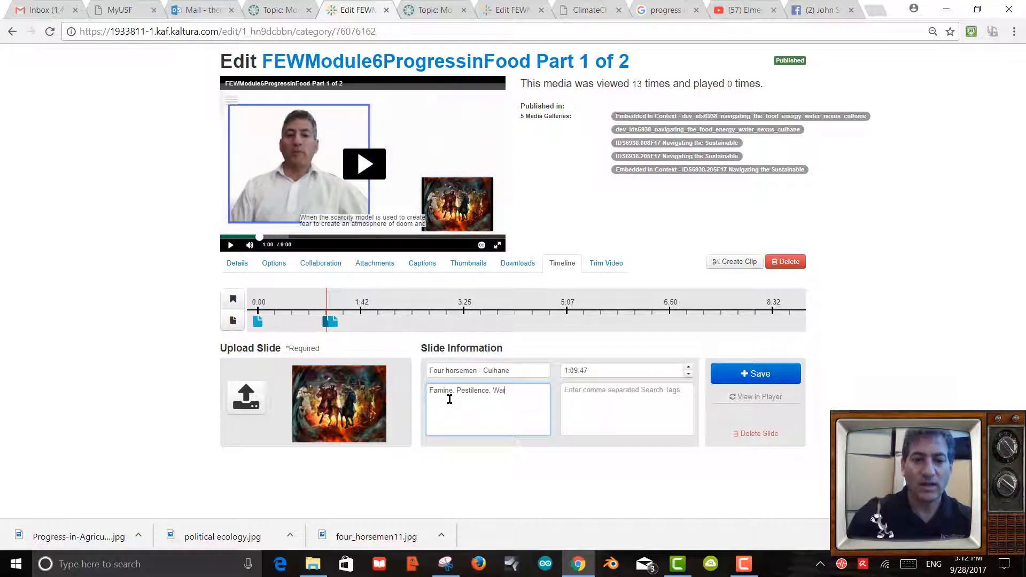
{"action": "type", "text": " and"}
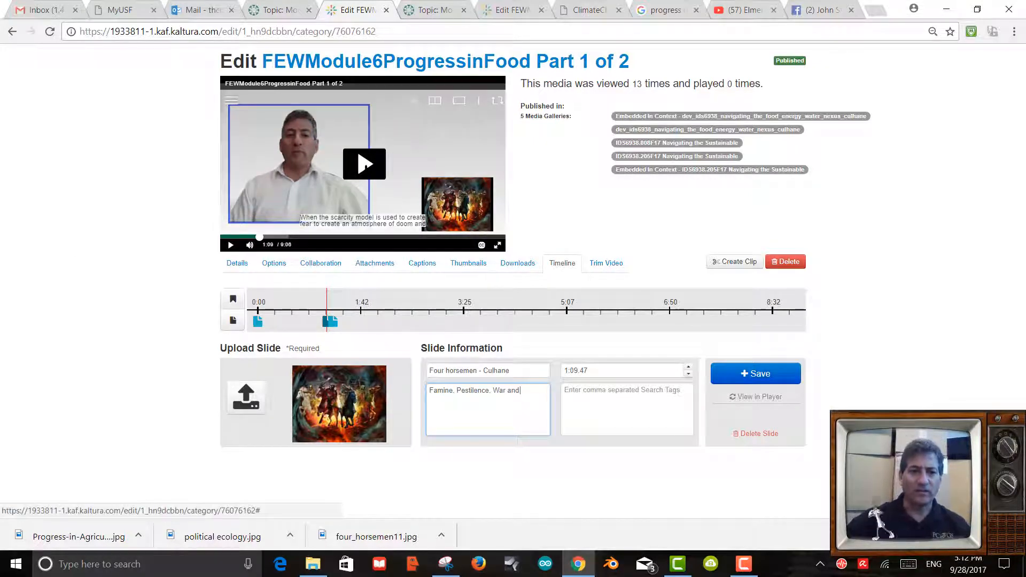
Replay the video from the slide, then finish the description: Conquest as outcomes of failed food production systems.
{"action": "left_click", "coordinate": [365, 165]}
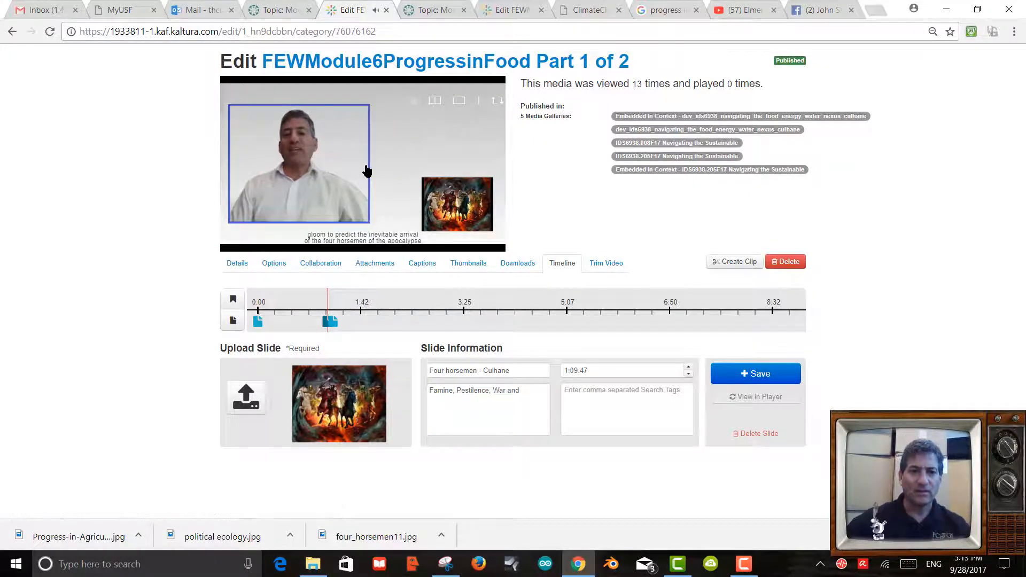
{"action": "left_click", "coordinate": [365, 146]}
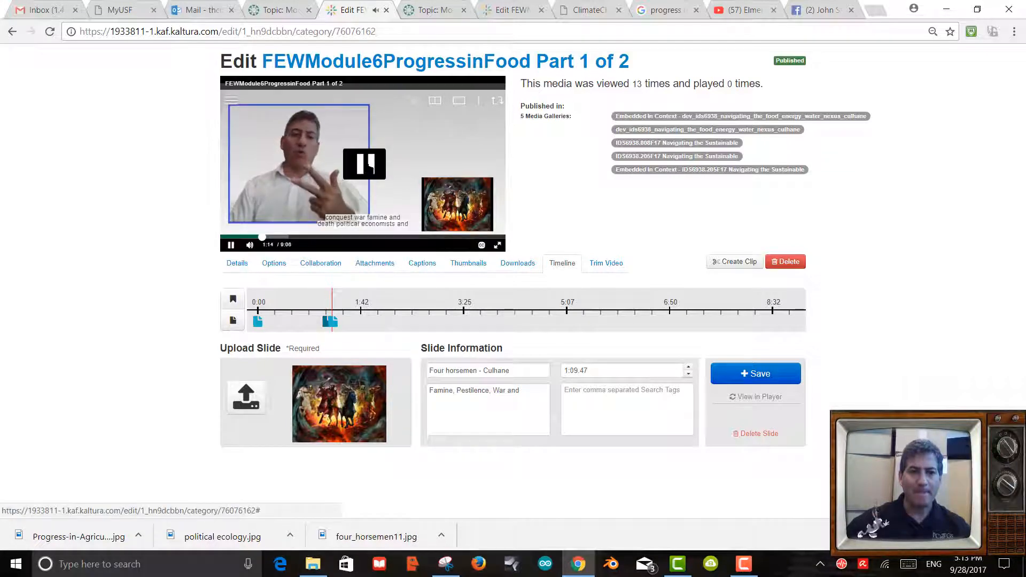
{"action": "left_click", "coordinate": [366, 165]}
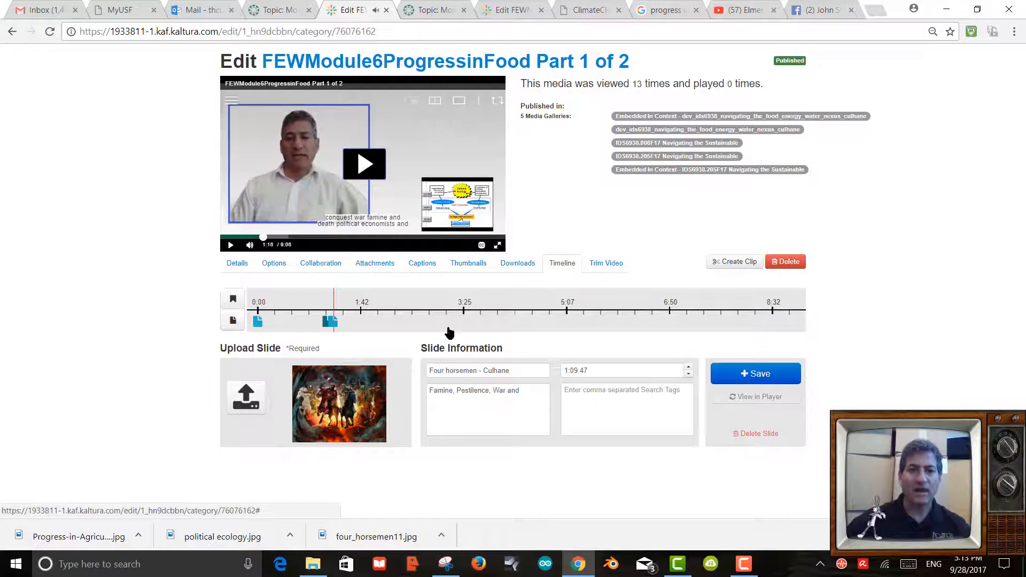
{"action": "left_click", "coordinate": [533, 394]}
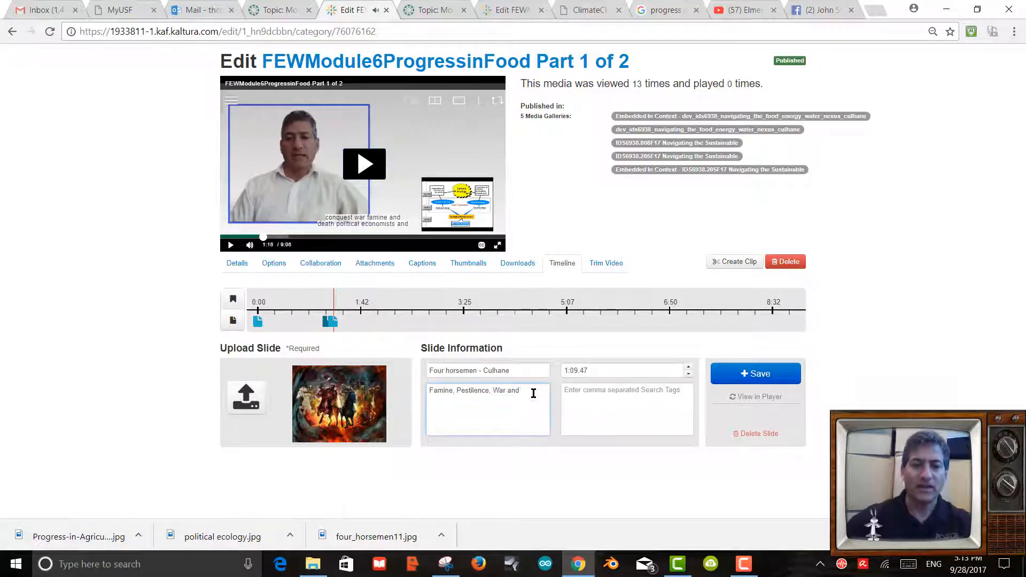
{"action": "type", "text": "Conques"}
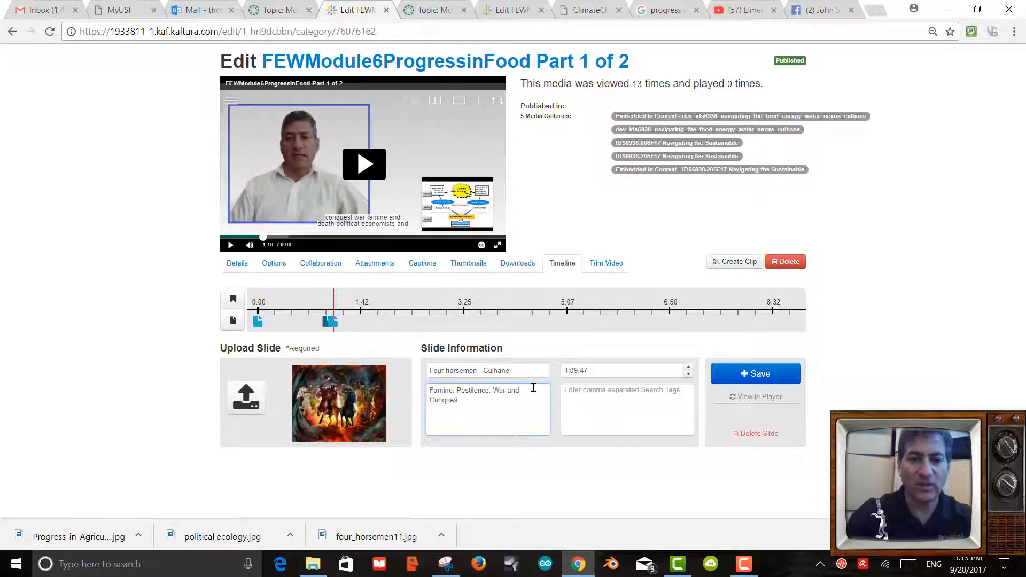
{"action": "type", "text": "t a"}
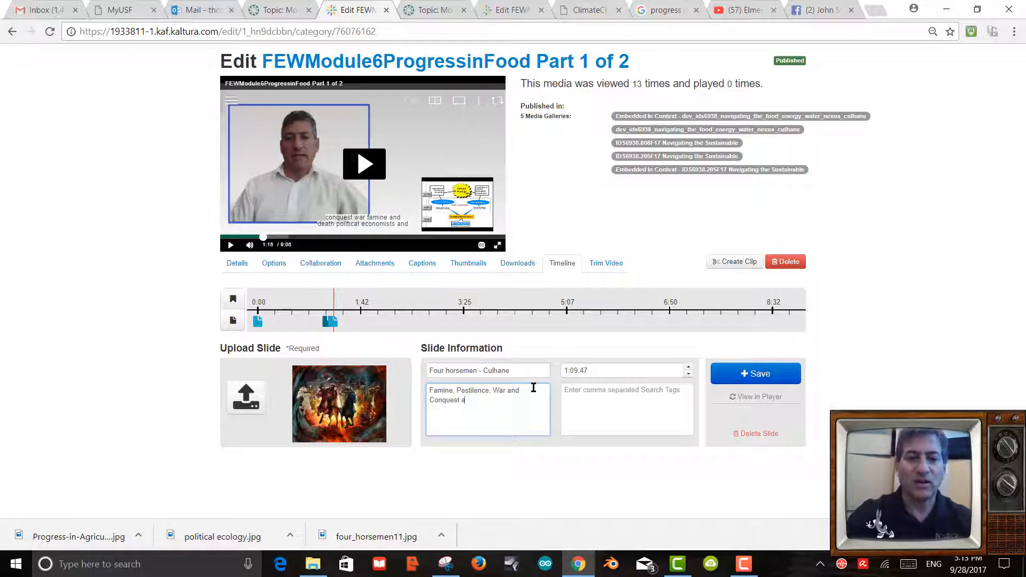
{"action": "type", "text": "re consider"}
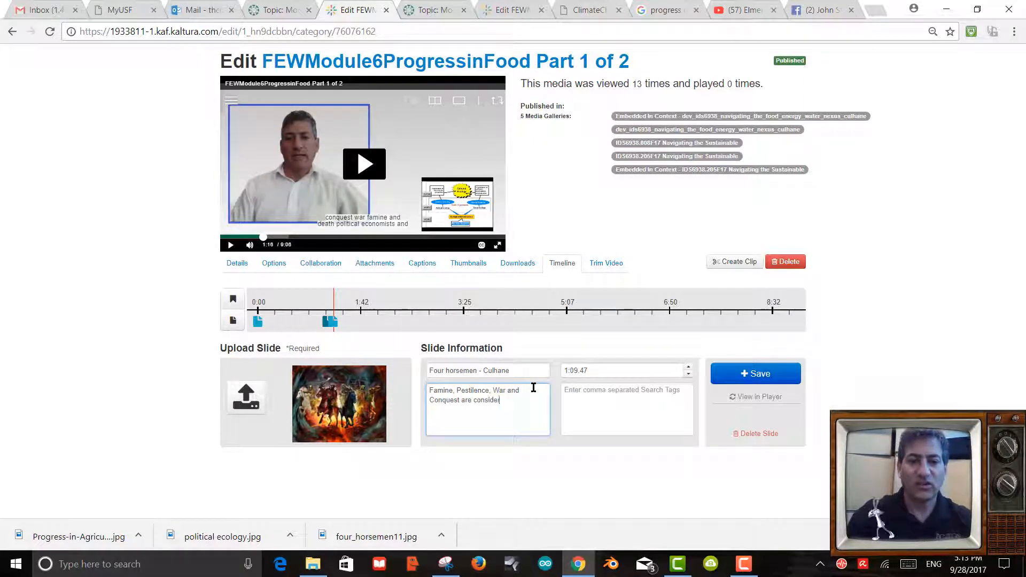
{"action": "type", "text": "ed to be"}
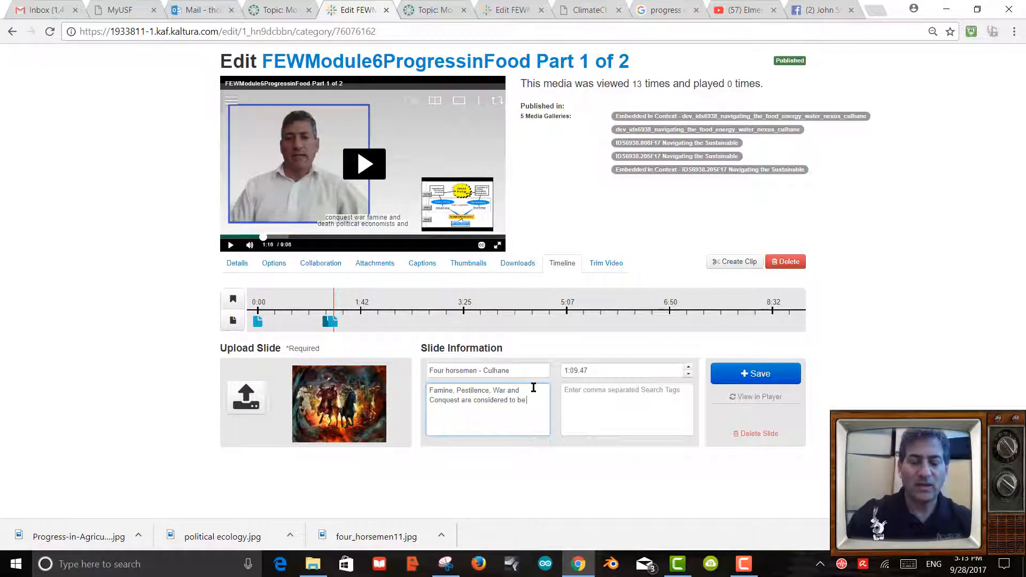
{"action": "type", "text": " the"}
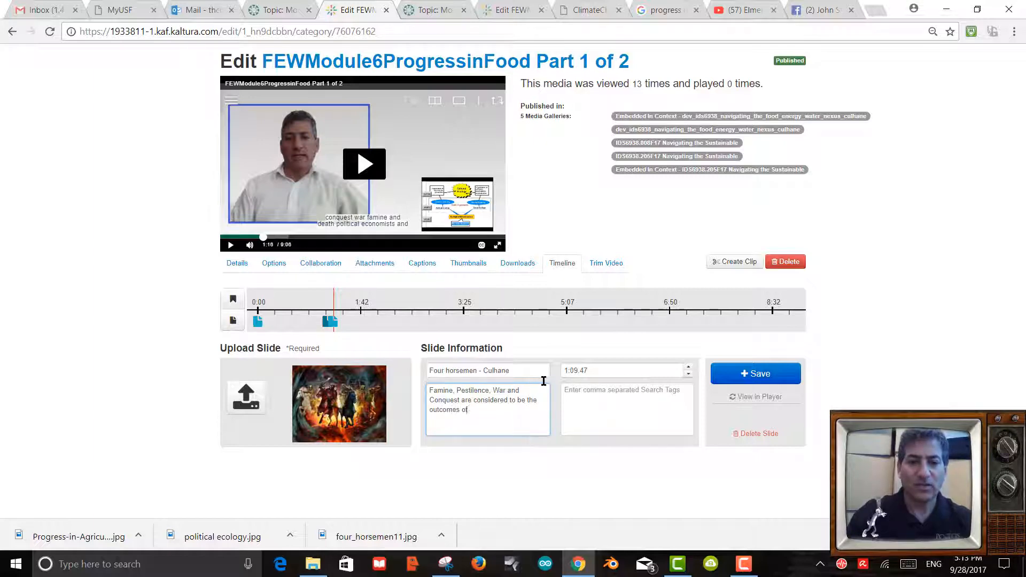
{"action": "type", "text": " outcomes of fal"}
{"action": "type", "text": "led foo"}
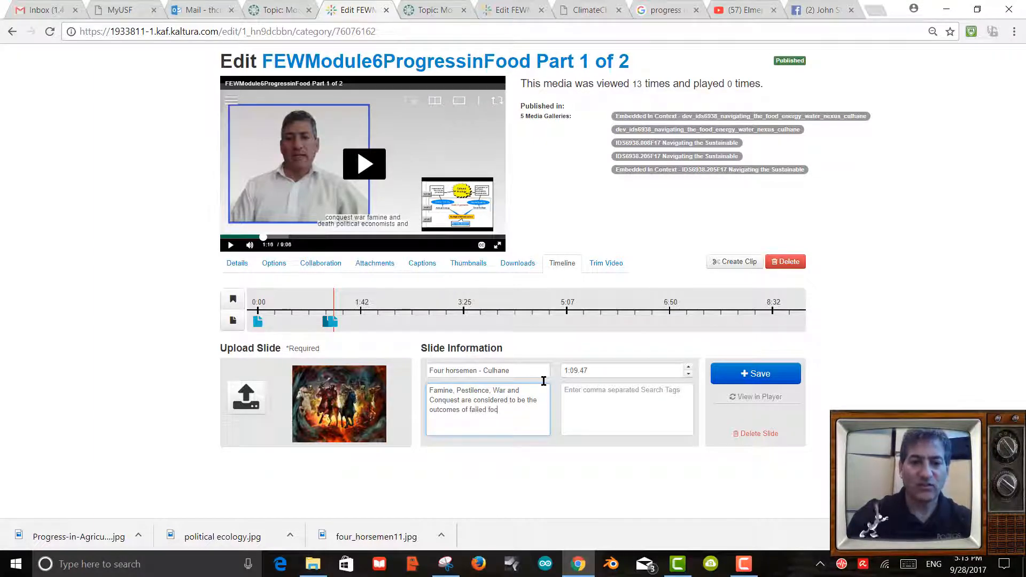
{"action": "type", "text": "d production s"}
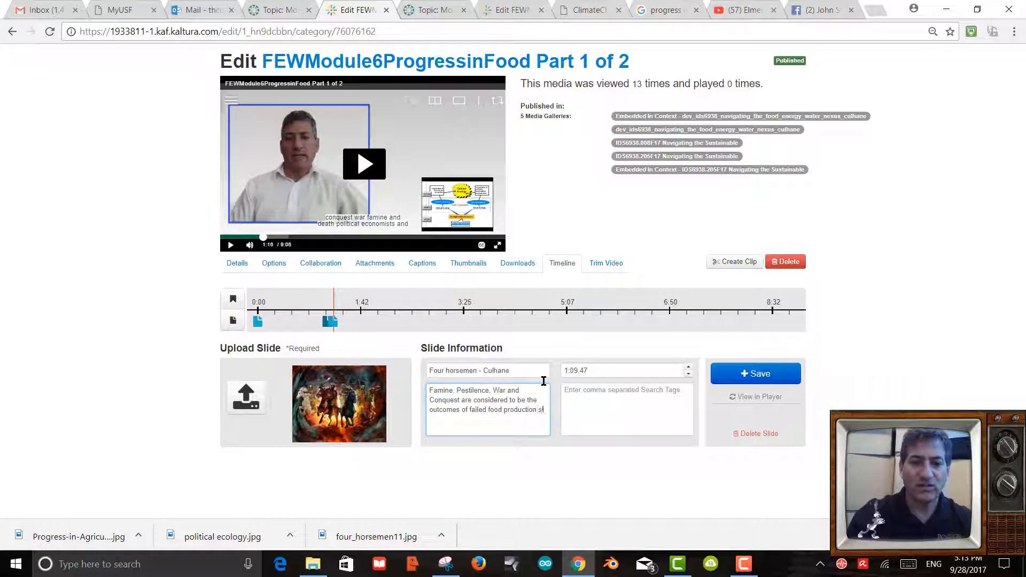
{"action": "type", "text": "iystems."}
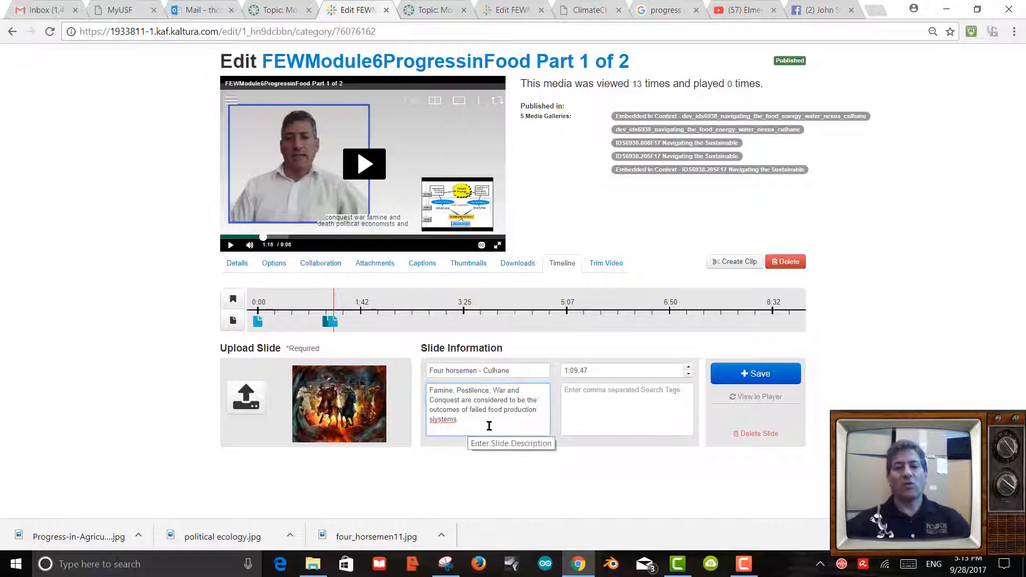
Open the four horsemen image's source article from Google Images and select its web address.
{"action": "left_click", "coordinate": [669, 11]}
{"action": "left_click", "coordinate": [12, 32]}
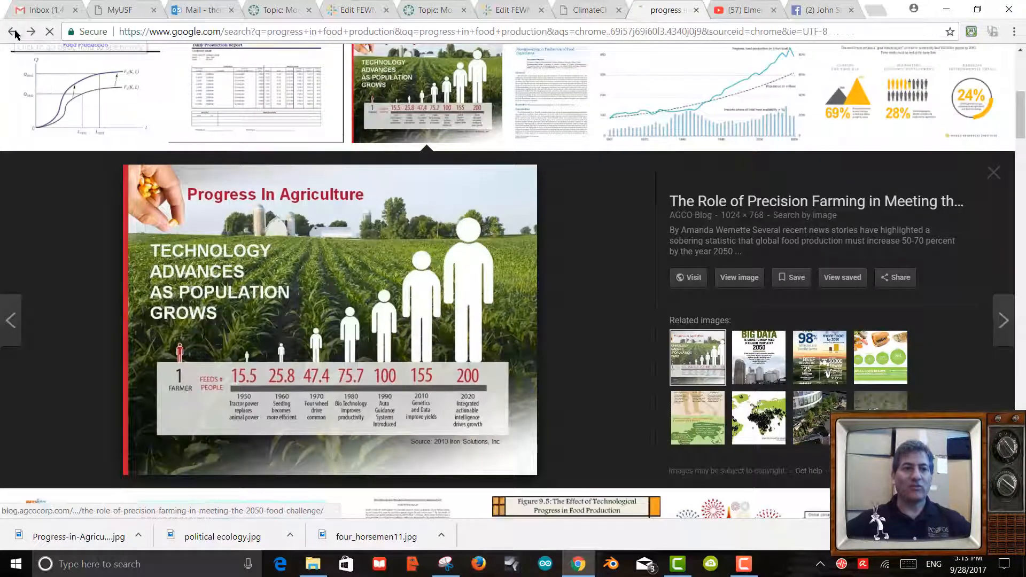
{"action": "left_click", "coordinate": [13, 31]}
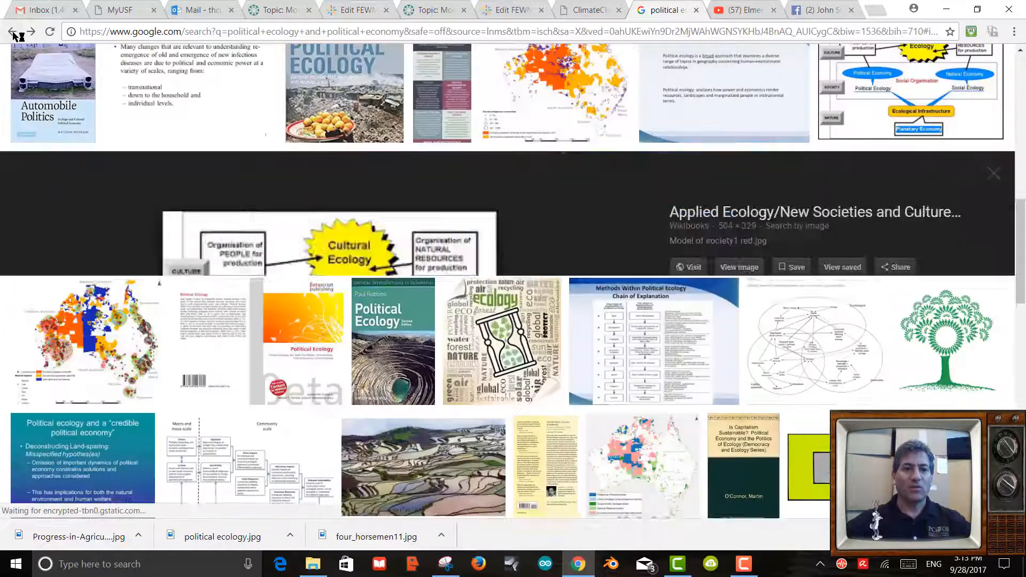
{"action": "left_click", "coordinate": [13, 31]}
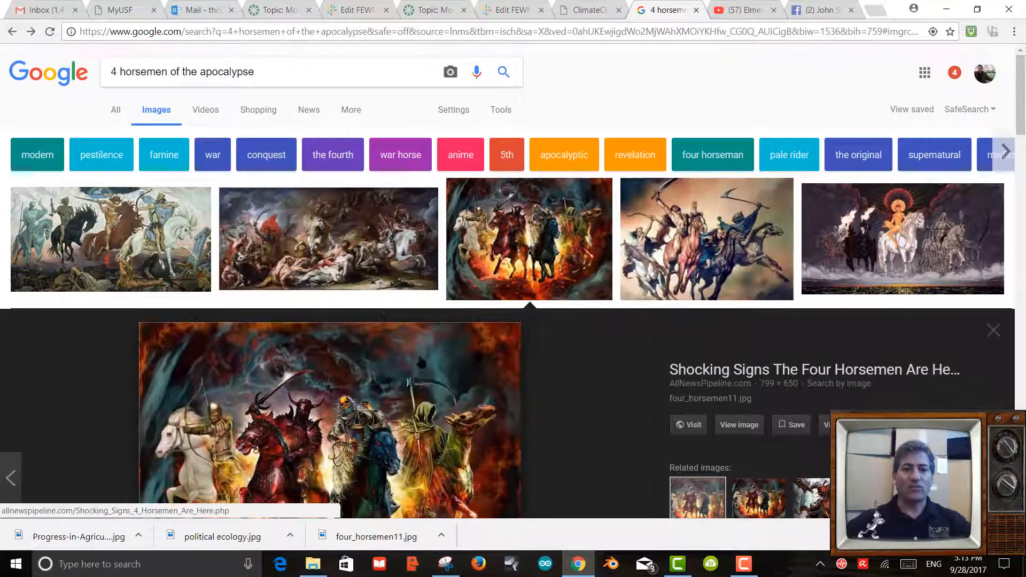
{"action": "left_click", "coordinate": [767, 374]}
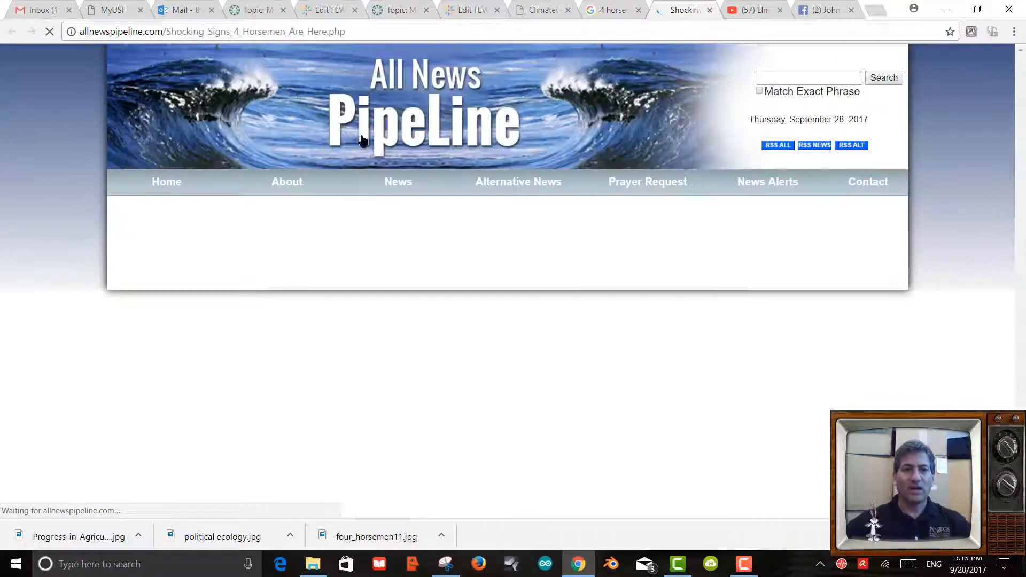
{"action": "scroll", "coordinate": [457, 247], "scroll_direction": "down", "scroll_amount": 7}
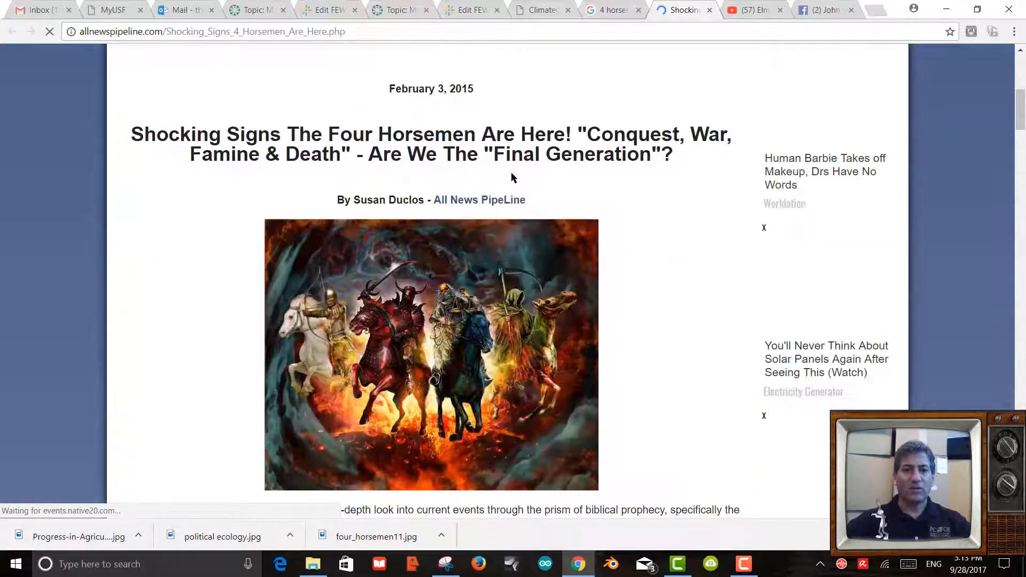
{"action": "scroll", "coordinate": [504, 176], "scroll_direction": "down", "scroll_amount": 3}
{"action": "scroll", "coordinate": [599, 283], "scroll_direction": "up", "scroll_amount": 3}
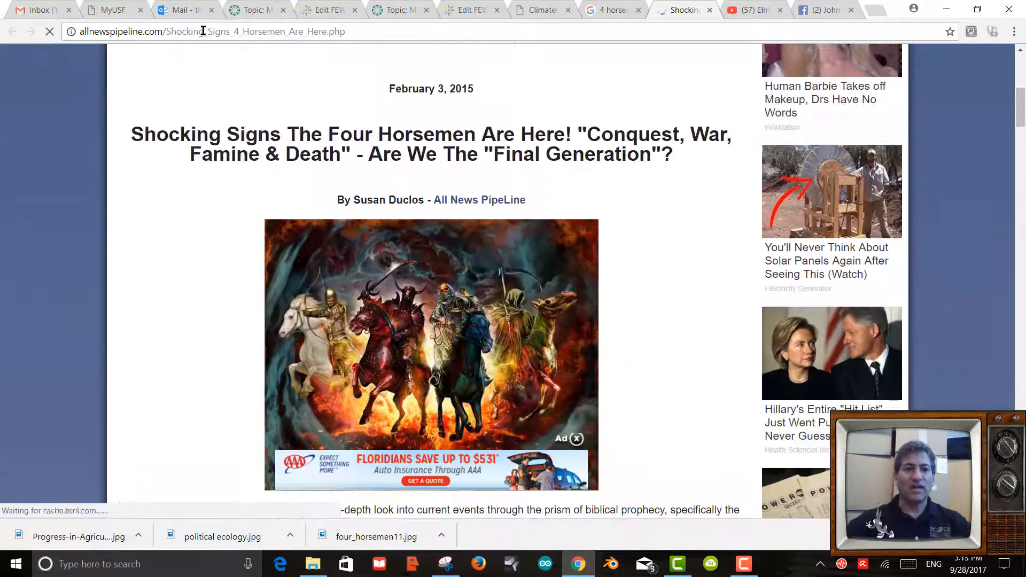
{"action": "left_click", "coordinate": [212, 32]}
{"action": "key", "text": "ctrl+c"}
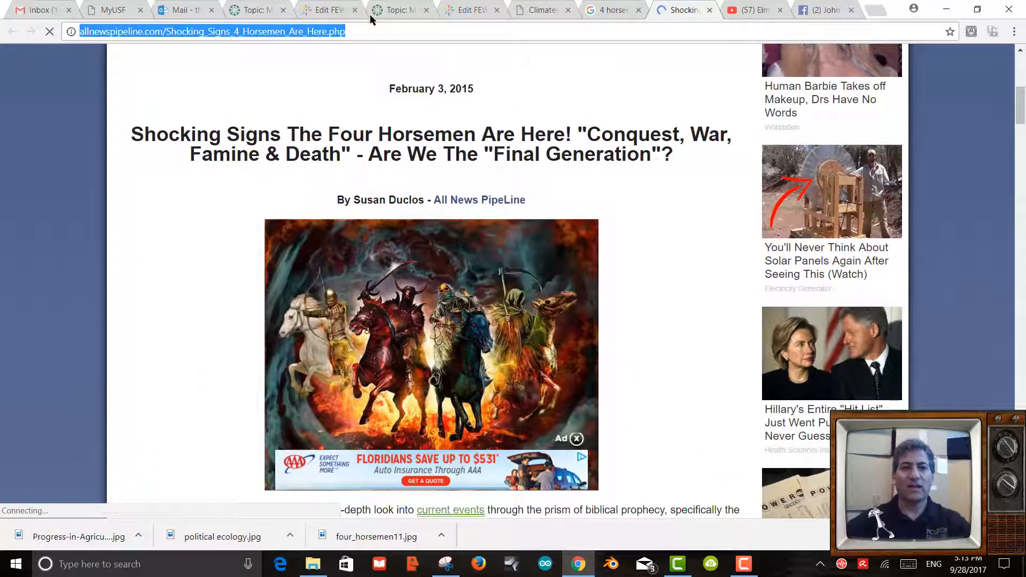
{"action": "left_click", "coordinate": [352, 15]}
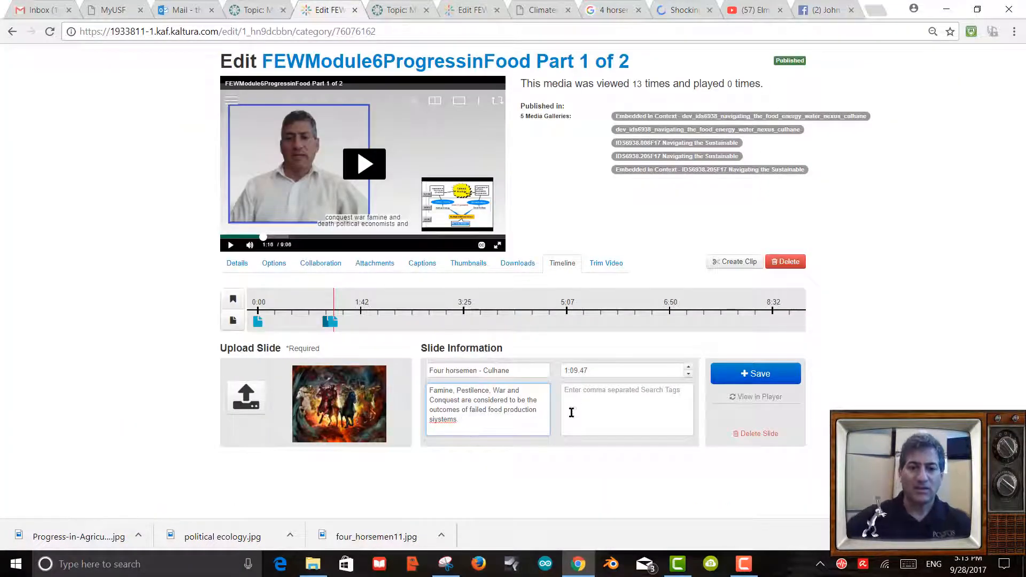
Append 'This image from' and the pasted allnewspipeline.com source URL to the description, then save the slide.
{"action": "type", "text": "This image from"}
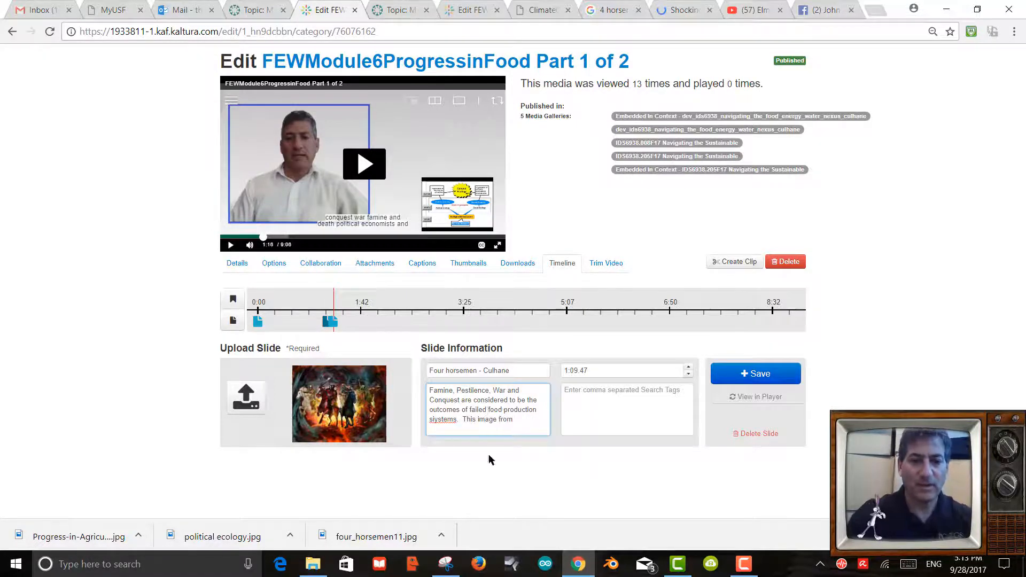
{"action": "key", "text": "ctrl+v"}
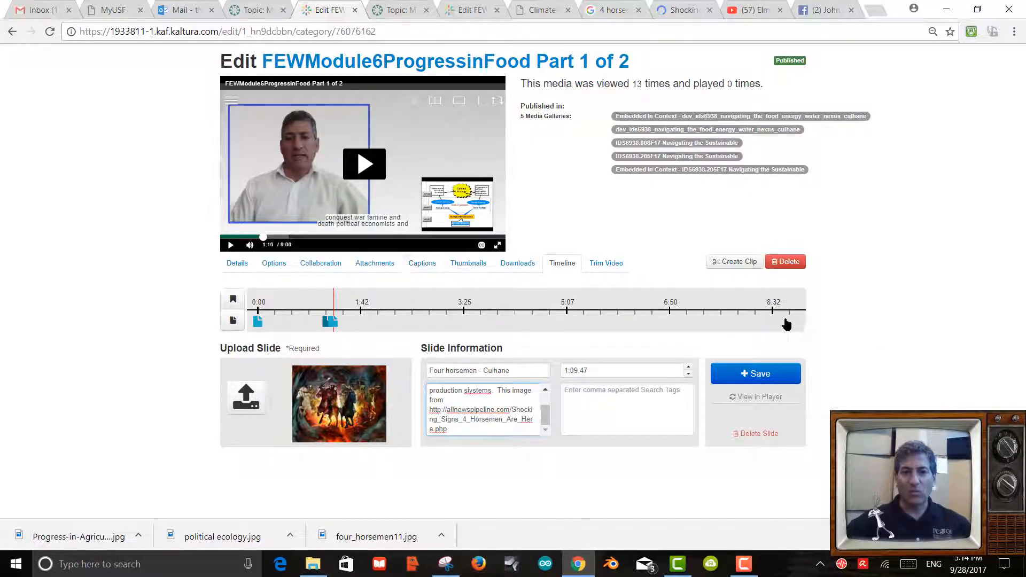
{"action": "left_click", "coordinate": [761, 374]}
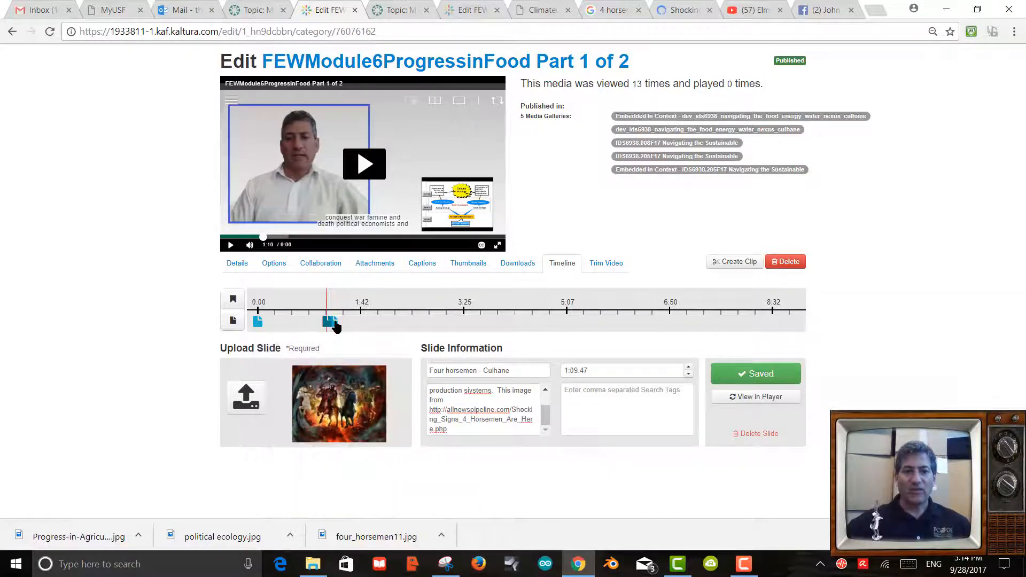
{"action": "left_click", "coordinate": [333, 299]}
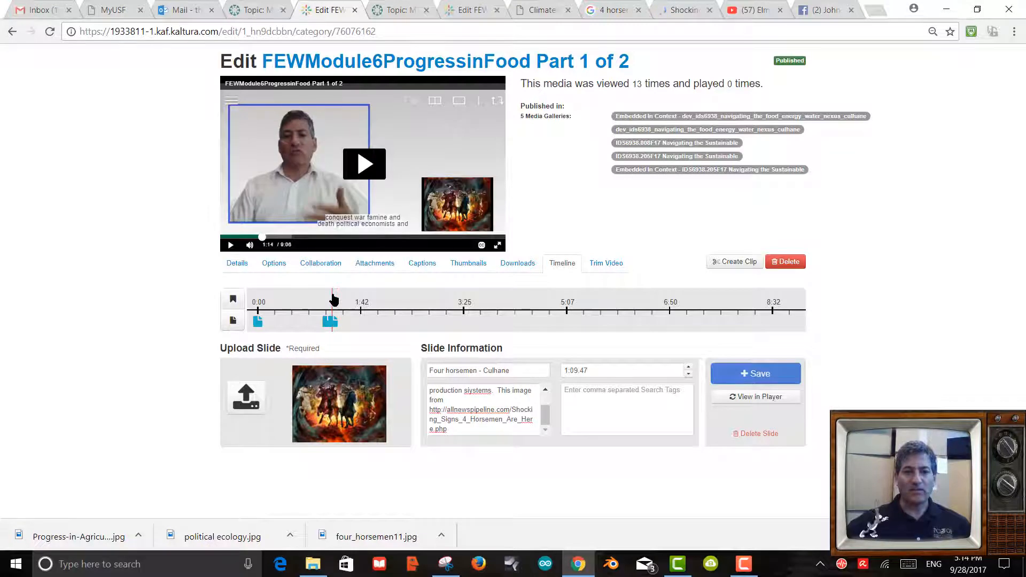
Open the 1:14.763 political ecology slide and retitle it 'political ecology and political economy'.
{"action": "left_click", "coordinate": [331, 321]}
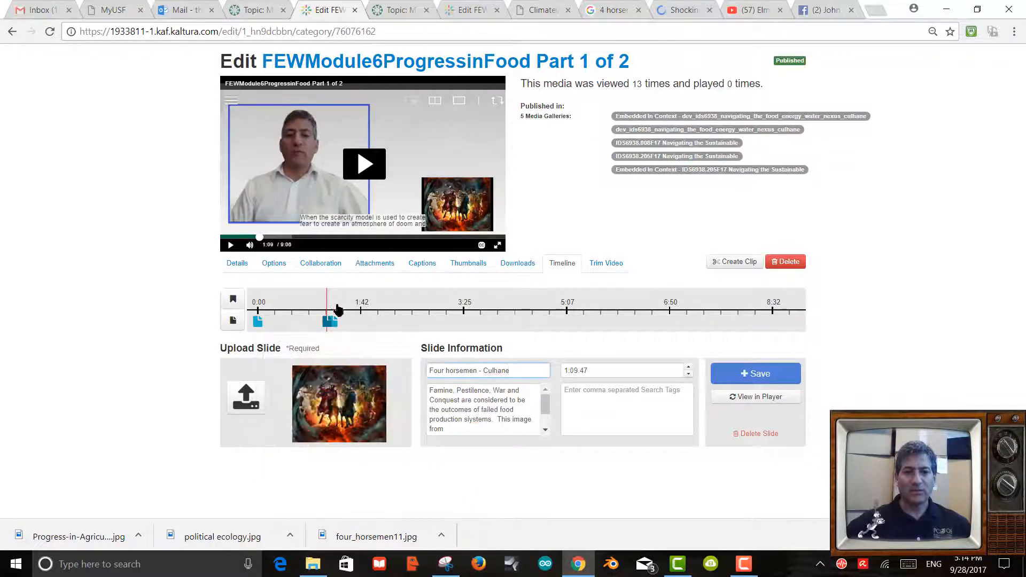
{"action": "left_click", "coordinate": [337, 307]}
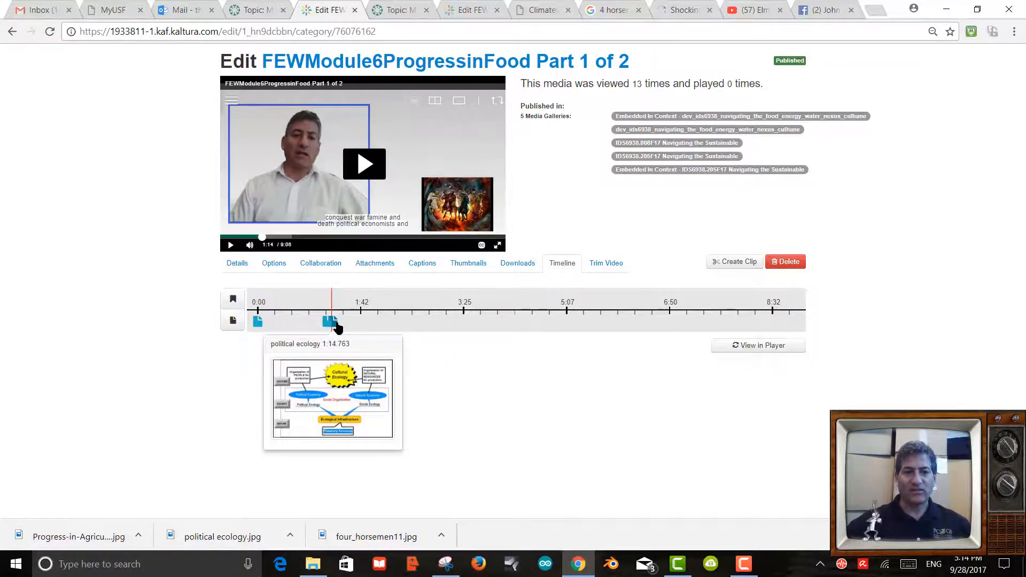
{"action": "left_click", "coordinate": [337, 325]}
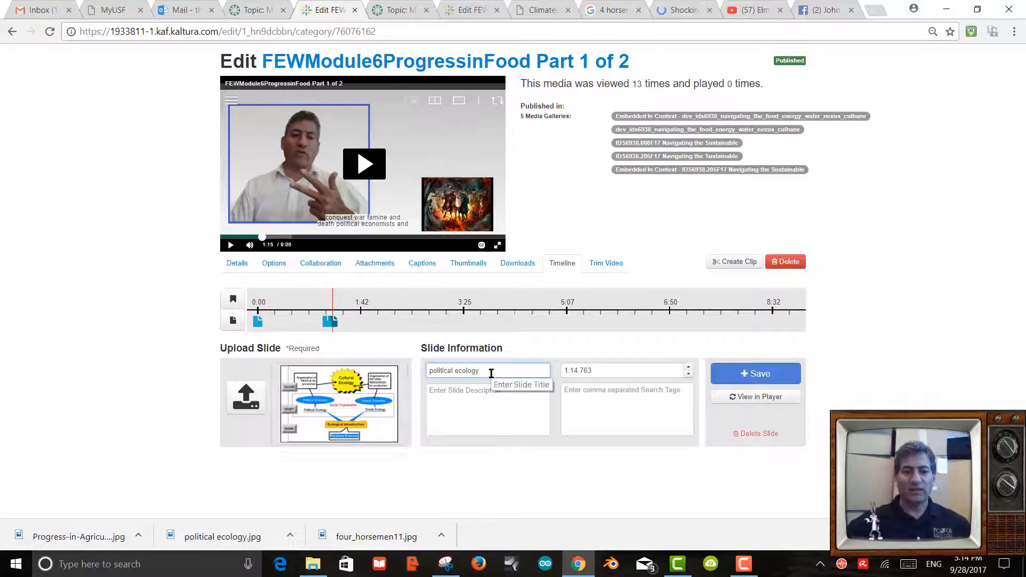
{"action": "type", "text": "and"}
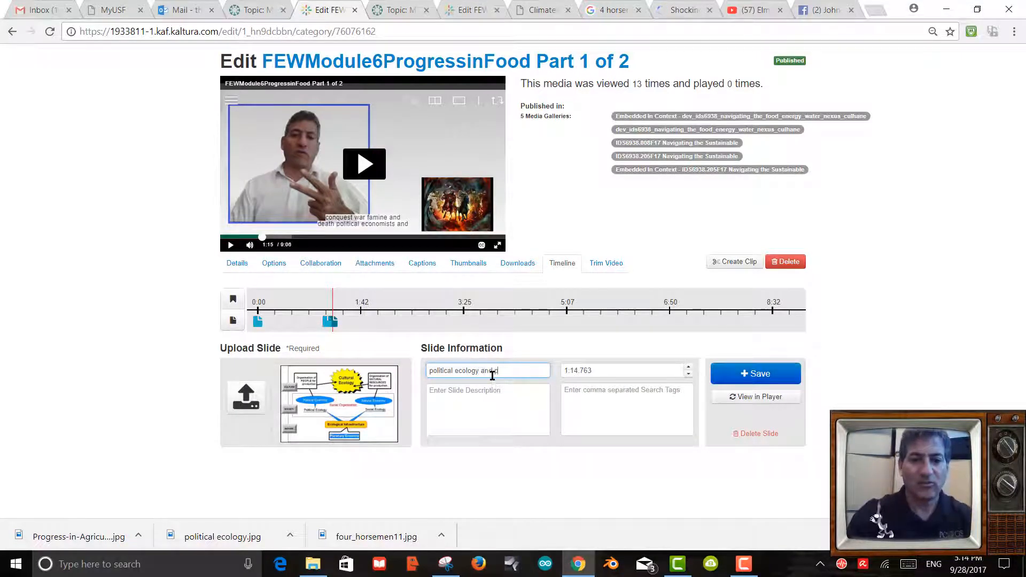
{"action": "type", "text": " political econ"}
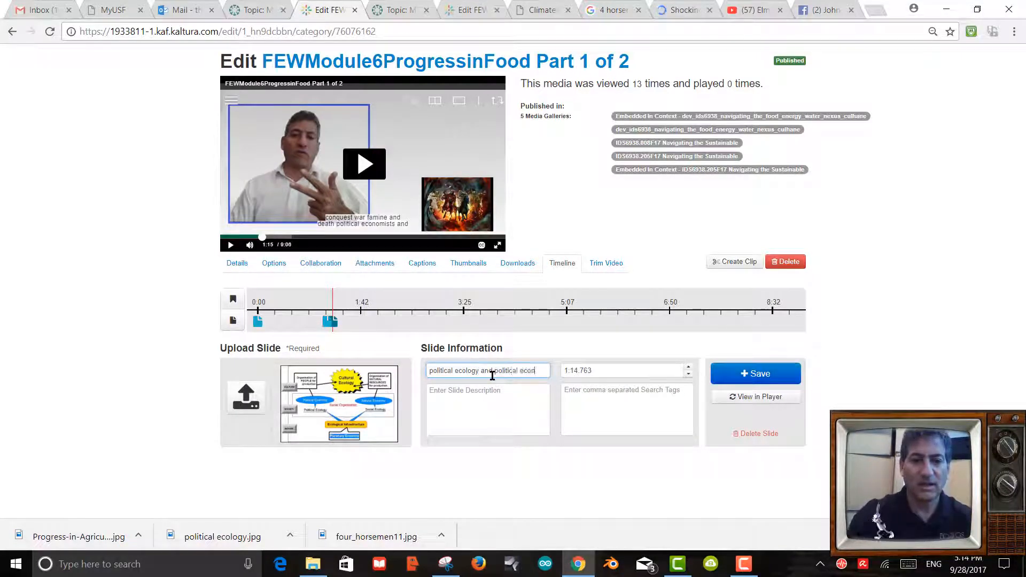
{"action": "type", "text": "omy"}
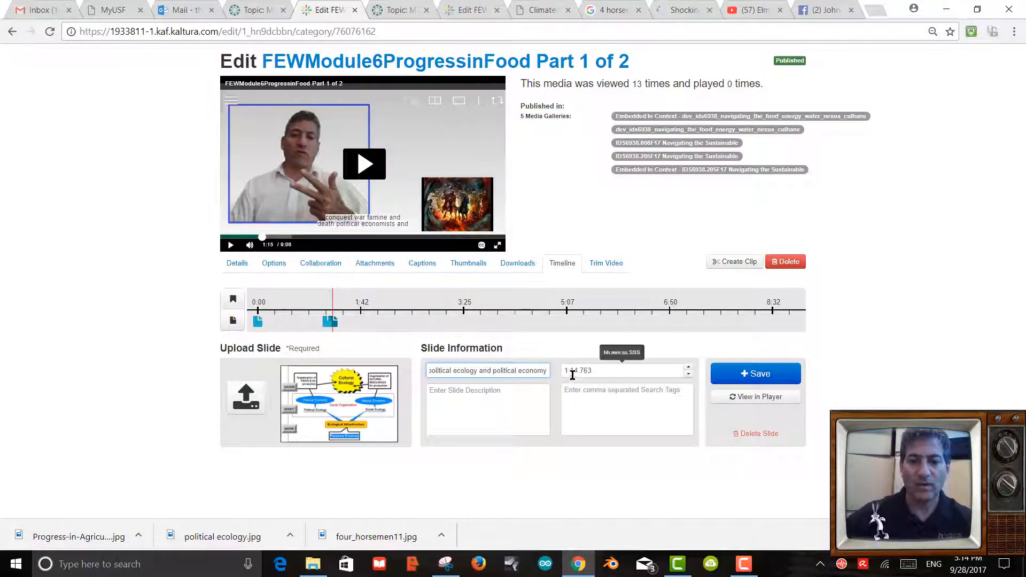
Start its description: 'This slide shows the relationships between political ecology and economy'.
{"action": "left_click", "coordinate": [457, 394]}
{"action": "type", "text": "This"}
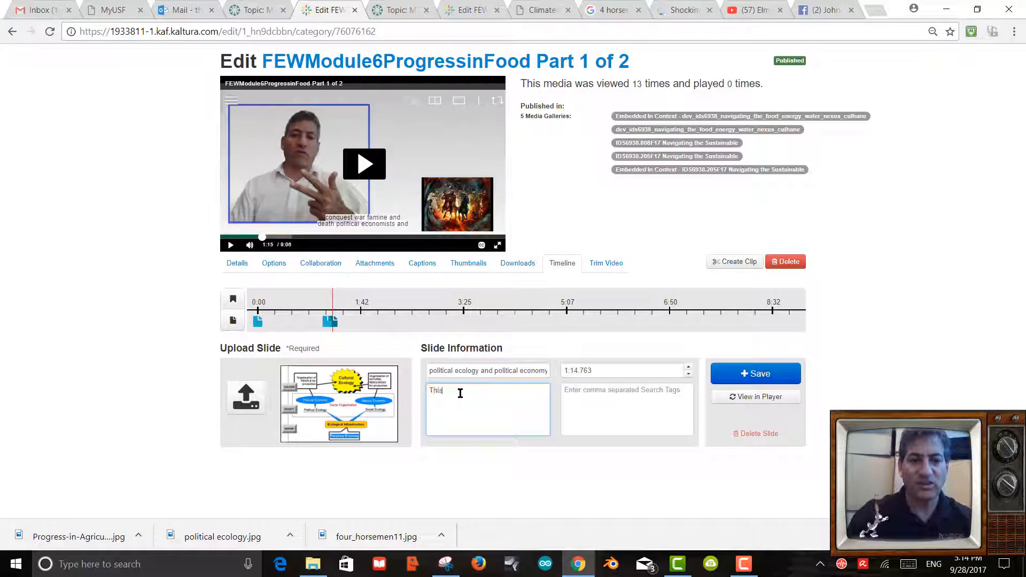
{"action": "type", "text": " slide shows the"}
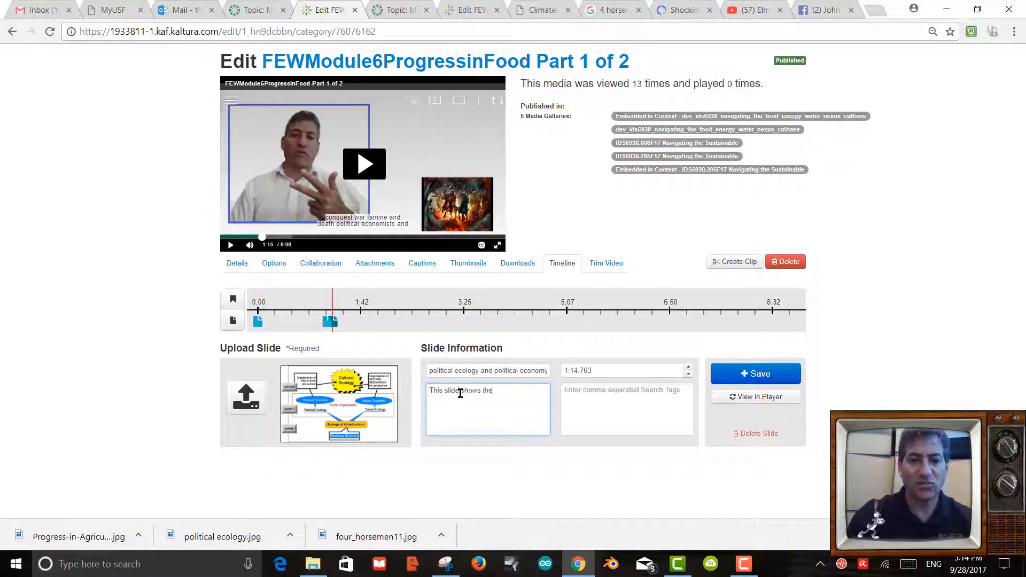
{"action": "type", "text": " relationships b"}
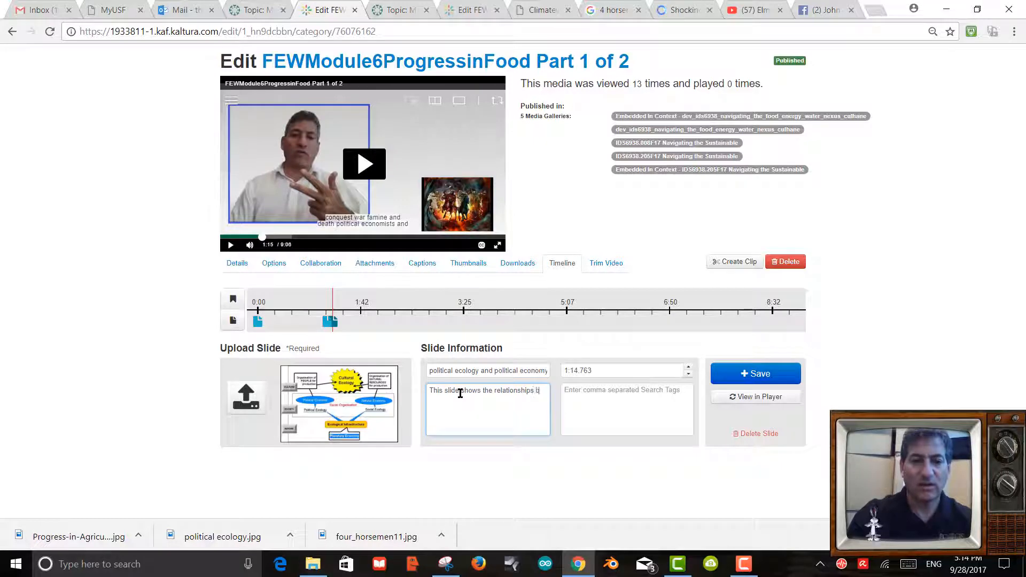
{"action": "type", "text": "ewt"}
{"action": "key", "text": "BackSpace"}
{"action": "key", "text": "BackSpace"}
{"action": "key", "text": "BackSpace"}
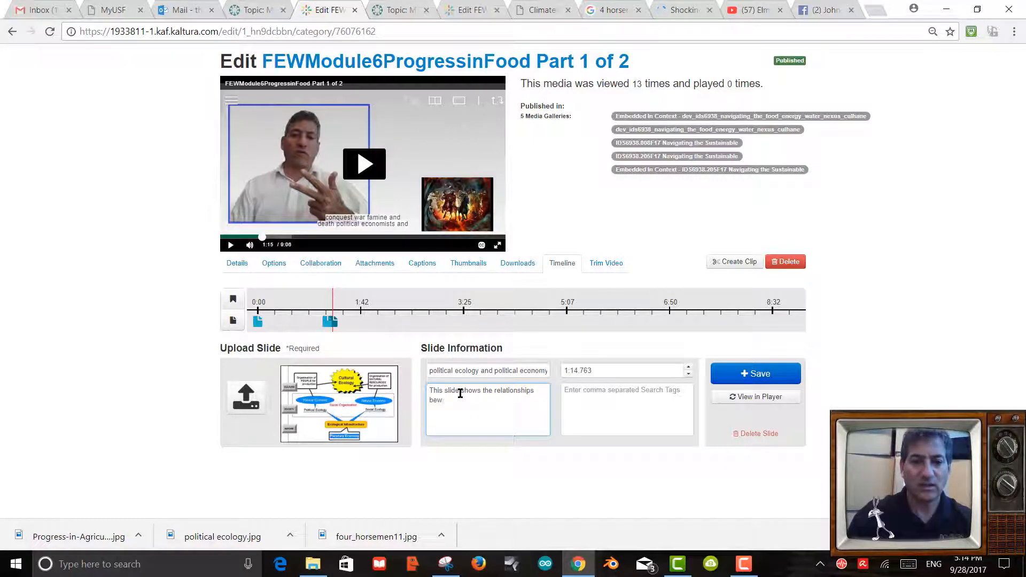
{"action": "type", "text": "etween poli"}
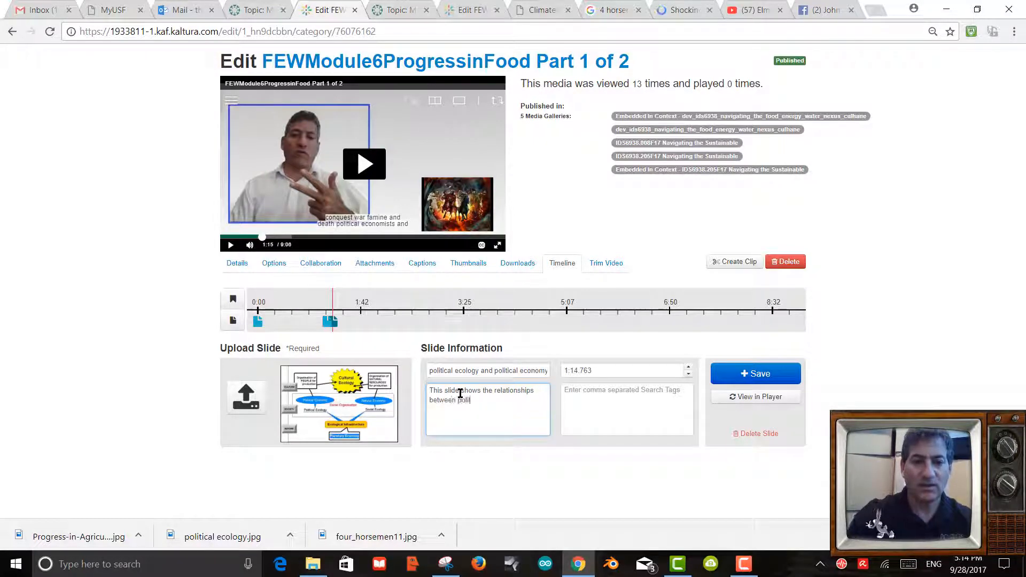
{"action": "type", "text": "tcal ecology"}
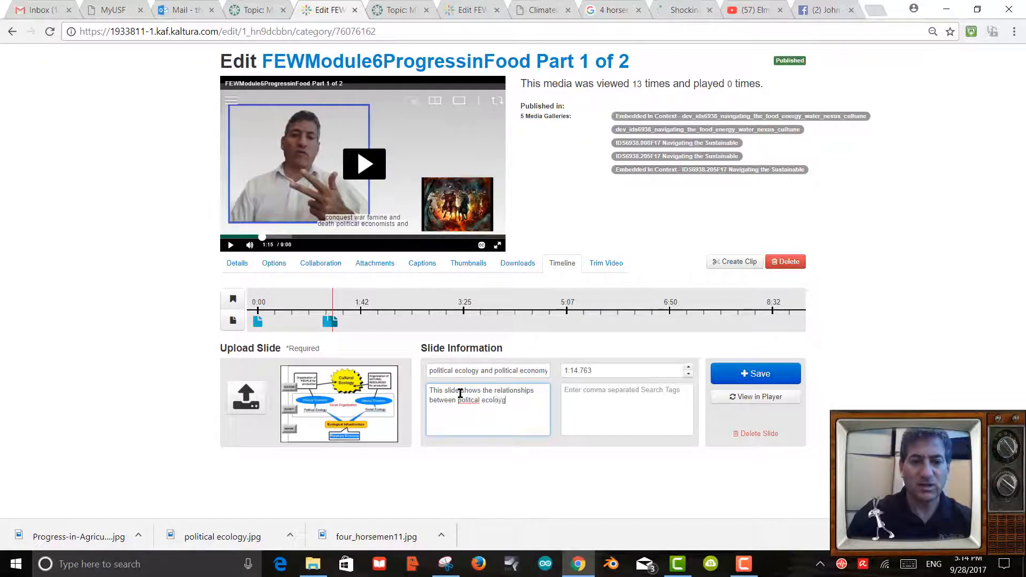
{"action": "key", "text": "BackSpace"}
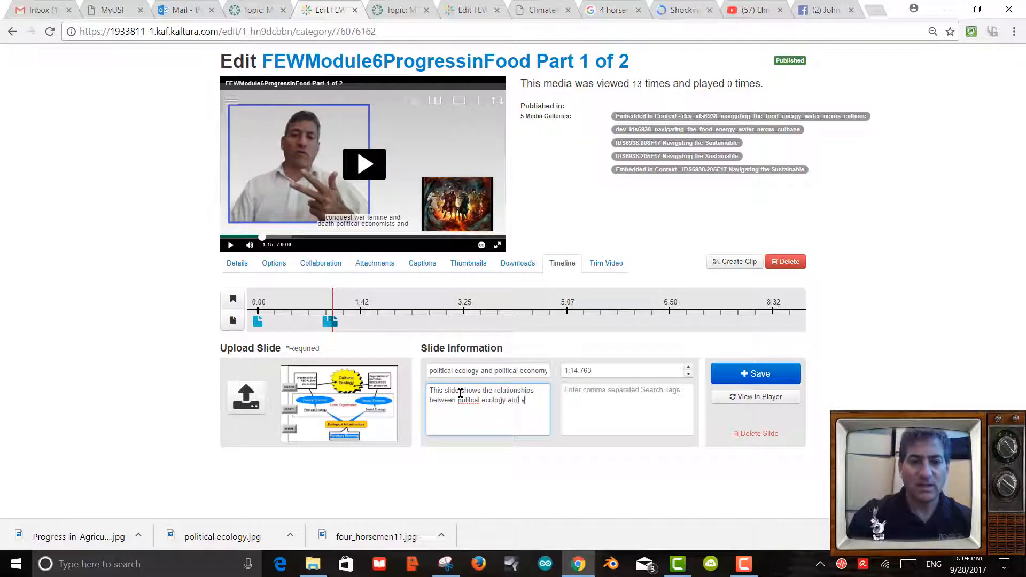
{"action": "type", "text": "y and economy and"}
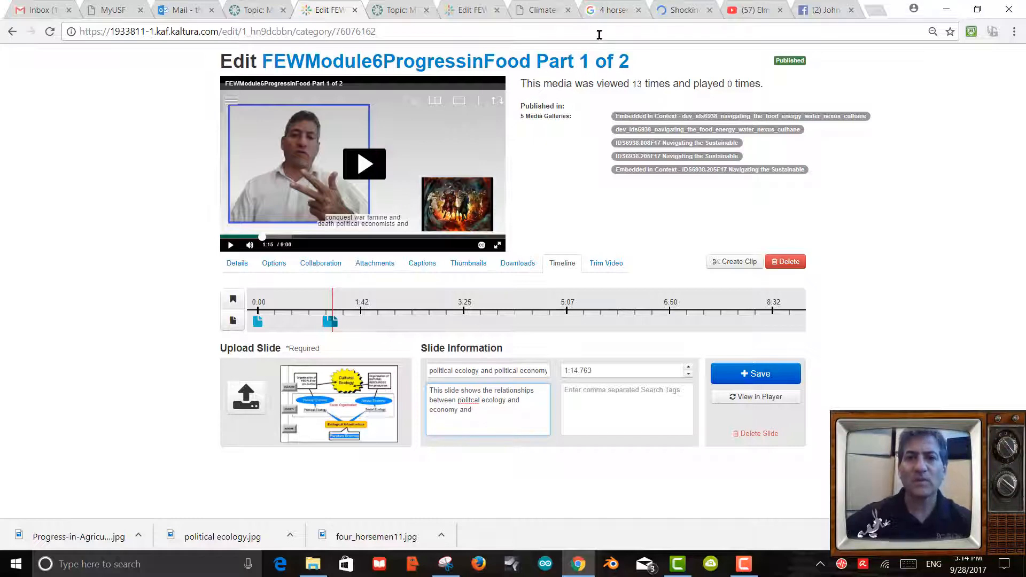
Copy the address of the Wikibooks Applied Ecology/New Societies and Cultures page with the political ecology diagram.
{"action": "left_click", "coordinate": [608, 11]}
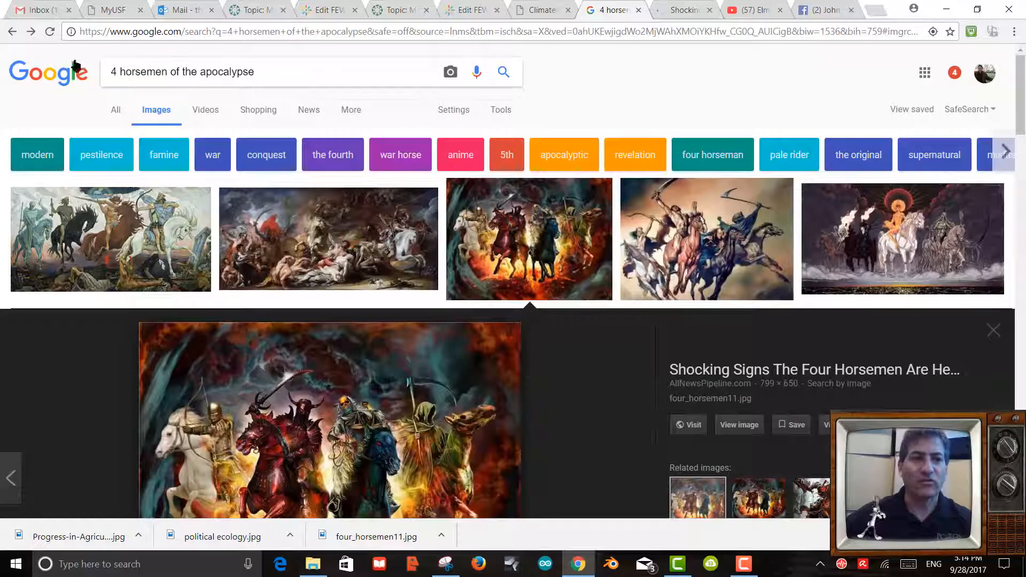
{"action": "left_click", "coordinate": [31, 33]}
{"action": "left_click", "coordinate": [31, 33]}
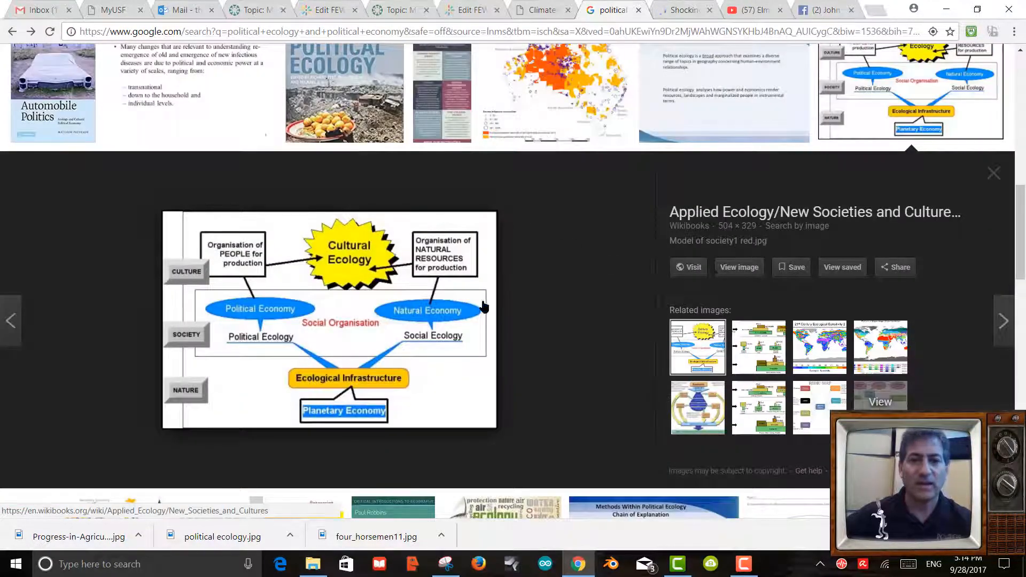
{"action": "left_click", "coordinate": [693, 267]}
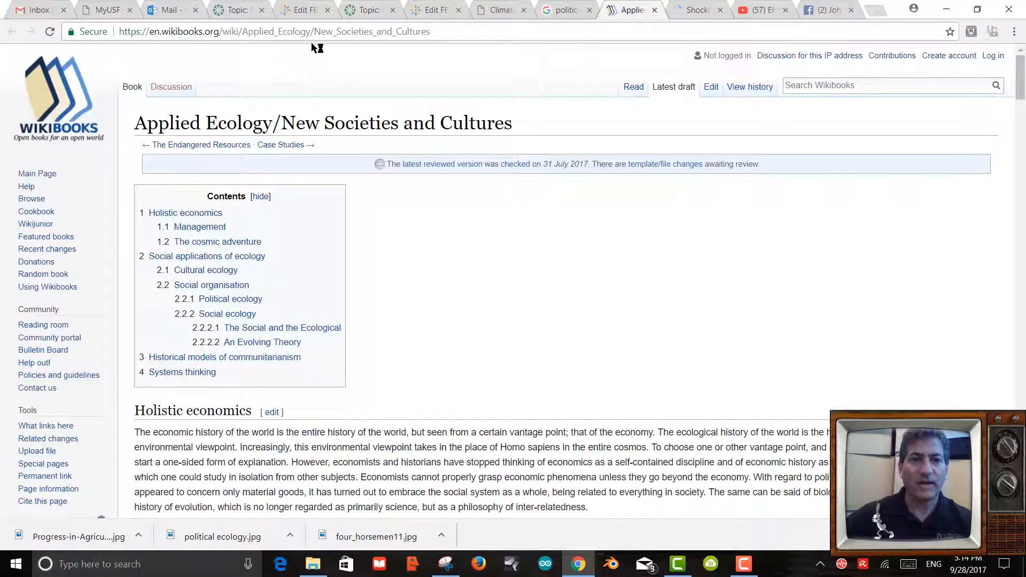
{"action": "left_click", "coordinate": [292, 33]}
{"action": "key", "text": "ctrl+c"}
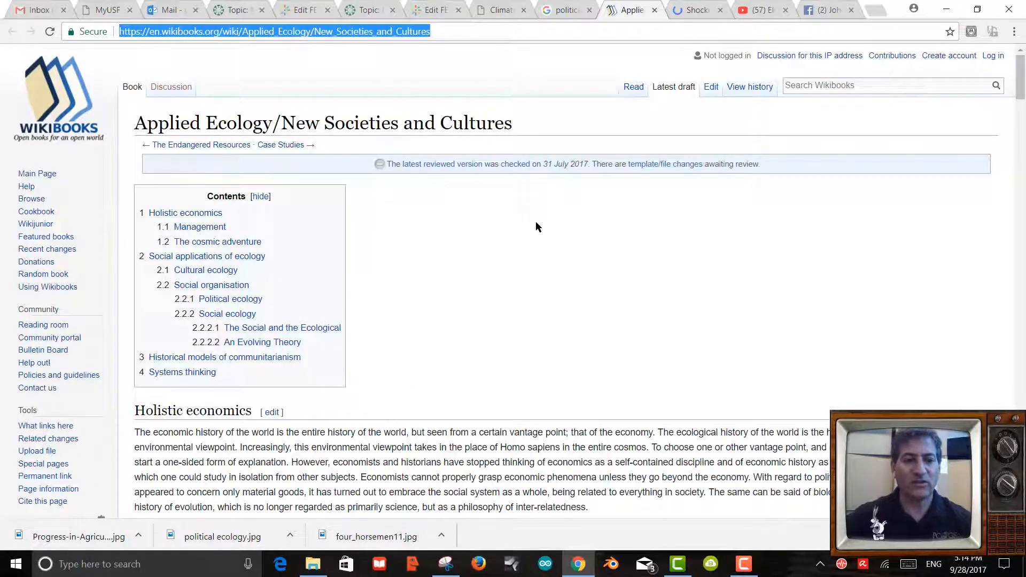
{"action": "scroll", "coordinate": [536, 226], "scroll_direction": "down", "scroll_amount": 20}
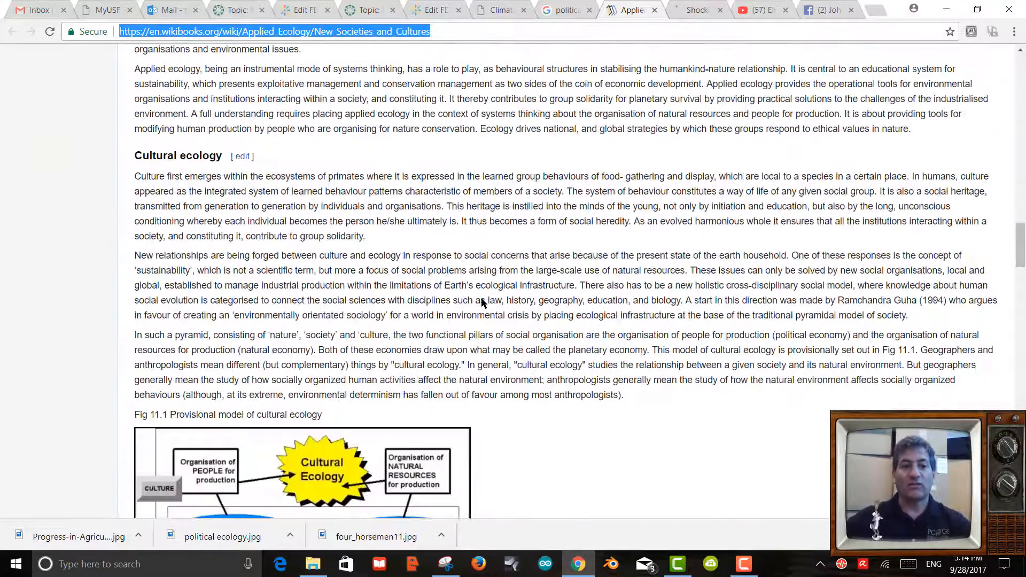
{"action": "scroll", "coordinate": [481, 301], "scroll_direction": "down", "scroll_amount": 5}
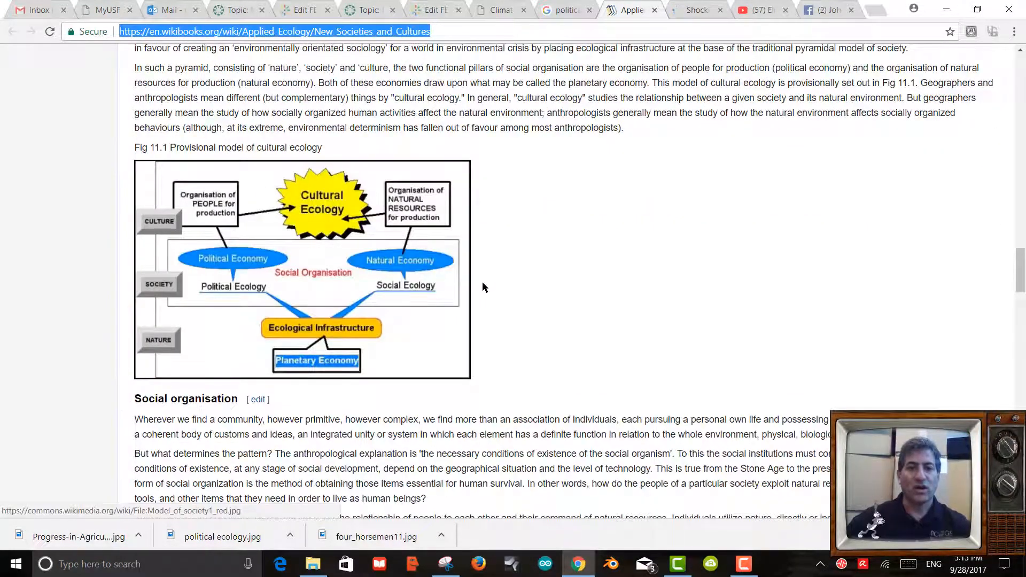
{"action": "scroll", "coordinate": [482, 282], "scroll_direction": "up", "scroll_amount": 1}
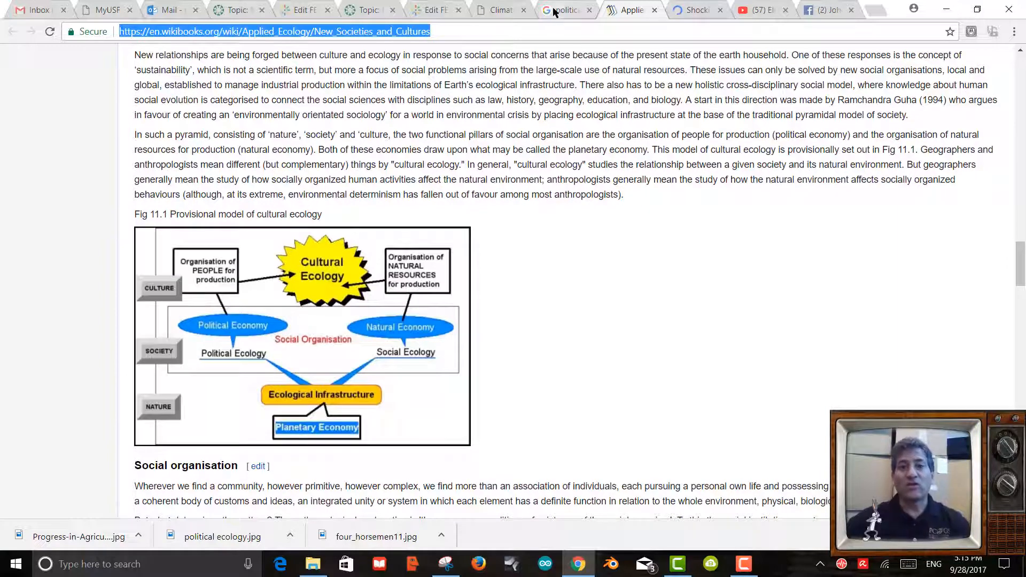
{"action": "left_click", "coordinate": [431, 11]}
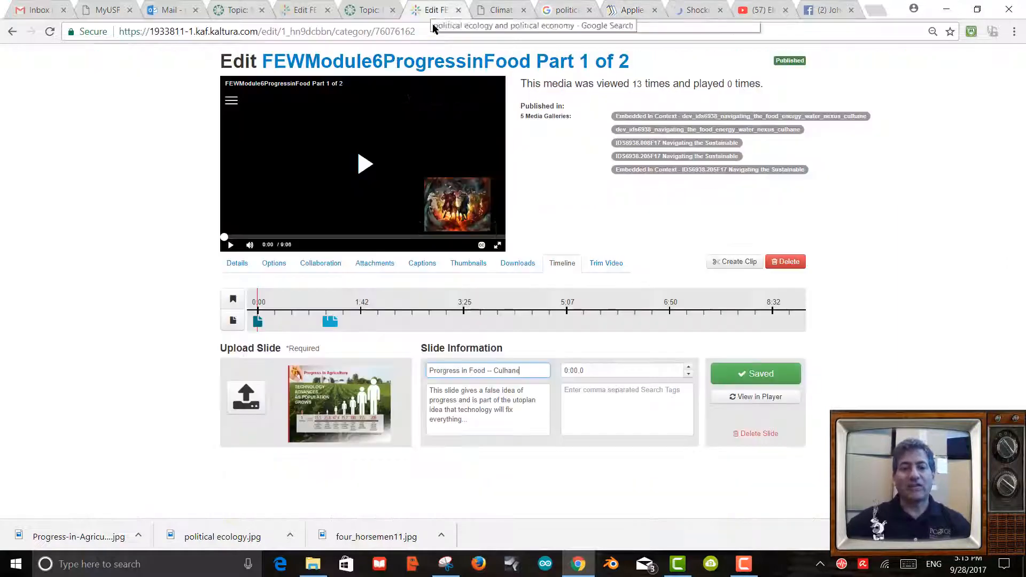
Open the 1:14 political ecology slide and return to the Edit tab holding its draft description.
{"action": "left_click", "coordinate": [488, 423]}
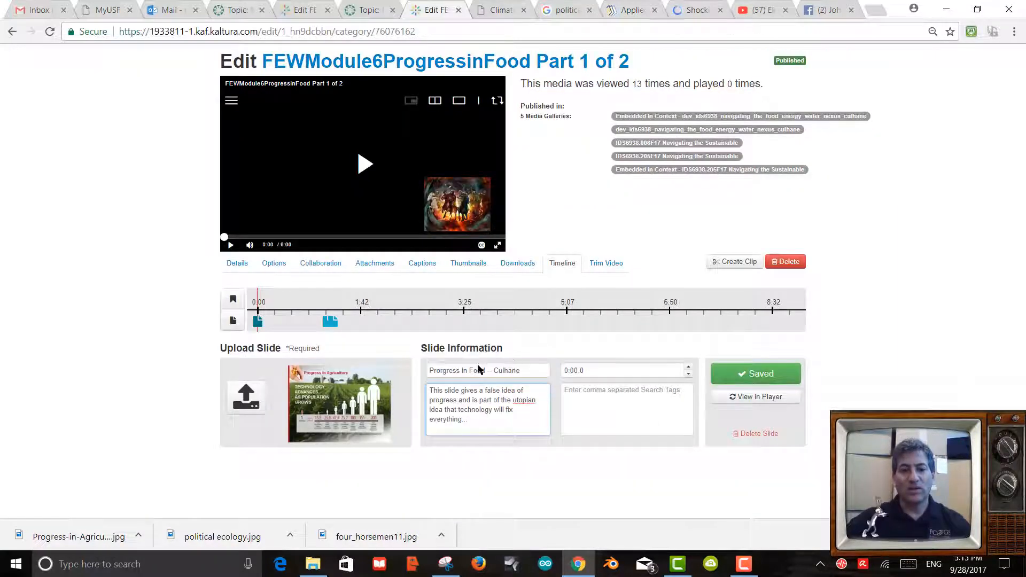
{"action": "left_click", "coordinate": [331, 322]}
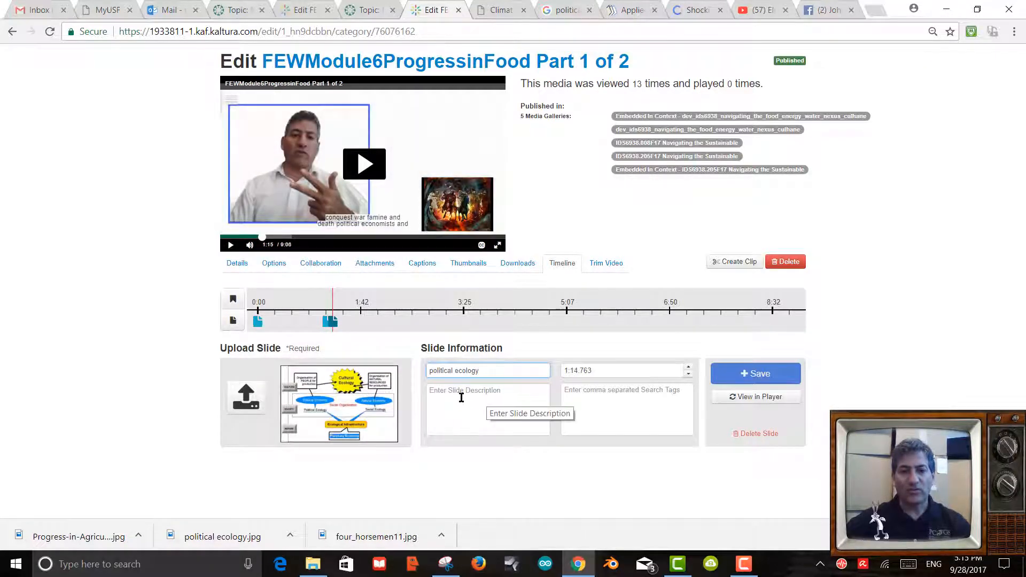
{"action": "left_click", "coordinate": [367, 12]}
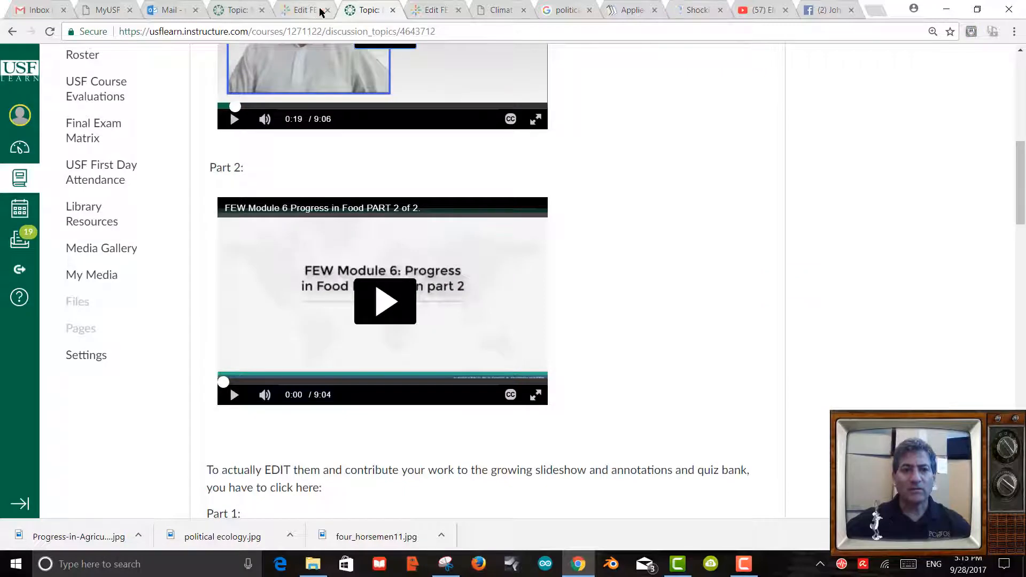
{"action": "left_click", "coordinate": [321, 12]}
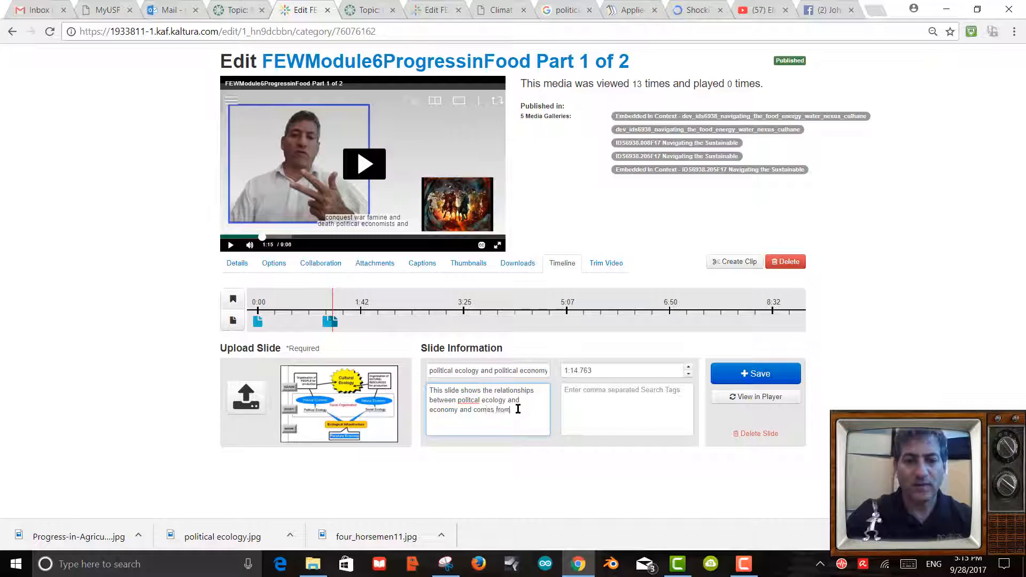
Paste the Wikibooks source address into the political ecology description, save, and close the duplicate tab.
{"action": "key", "text": "ctrl+v"}
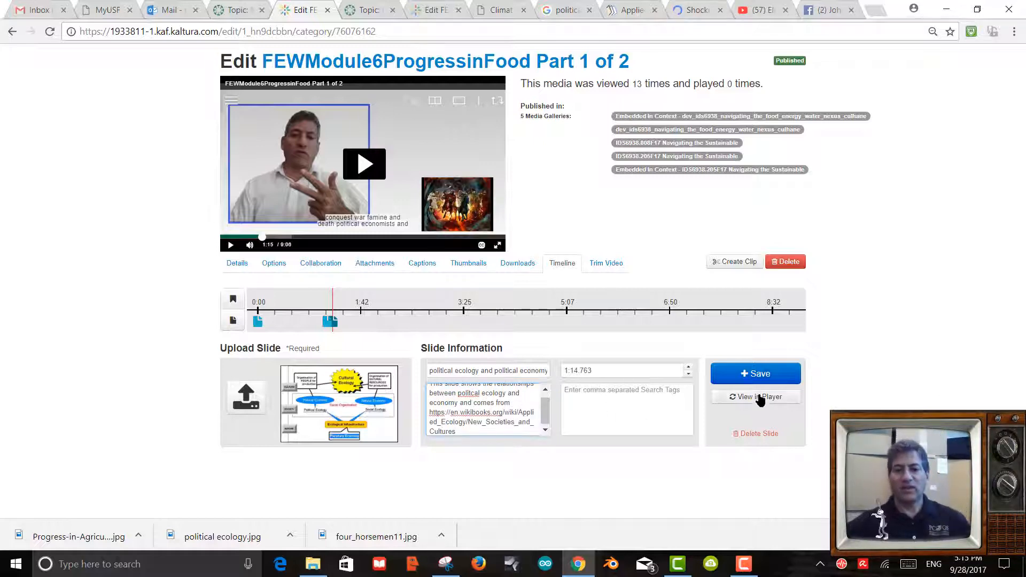
{"action": "left_click", "coordinate": [755, 373]}
{"action": "left_click", "coordinate": [458, 11]}
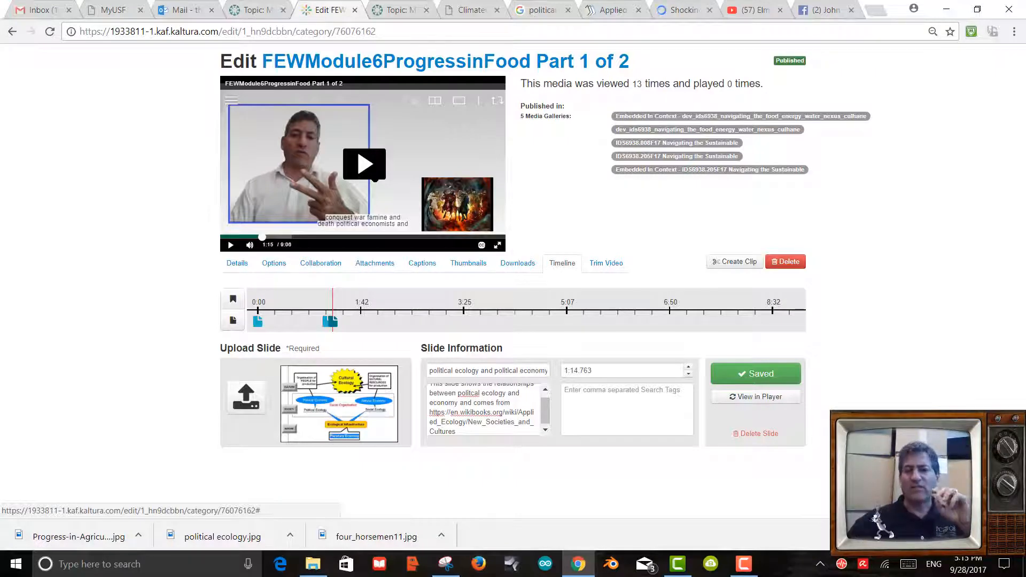
{"action": "left_click", "coordinate": [394, 310]}
{"action": "left_click", "coordinate": [436, 307]}
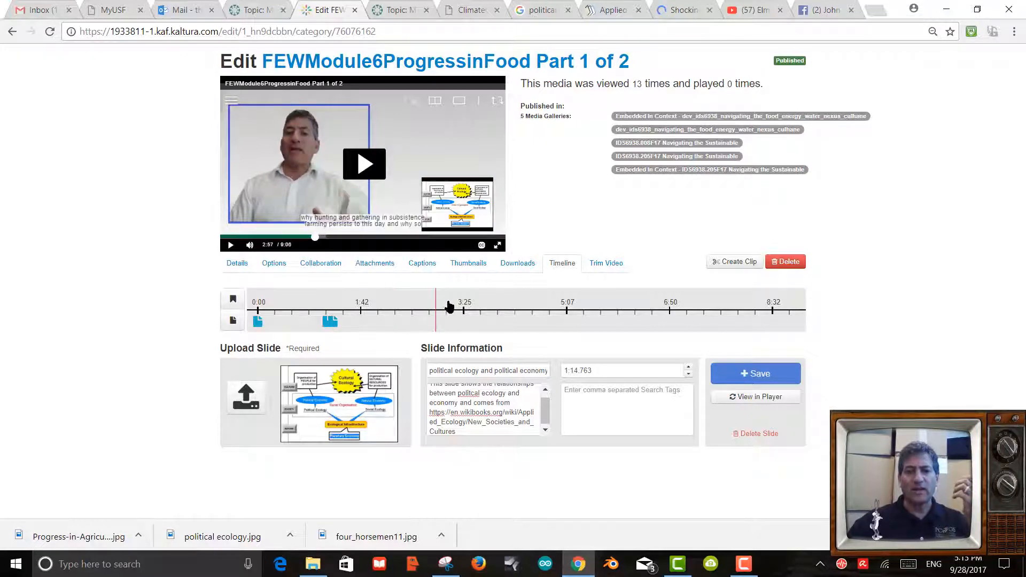
{"action": "left_click", "coordinate": [523, 310]}
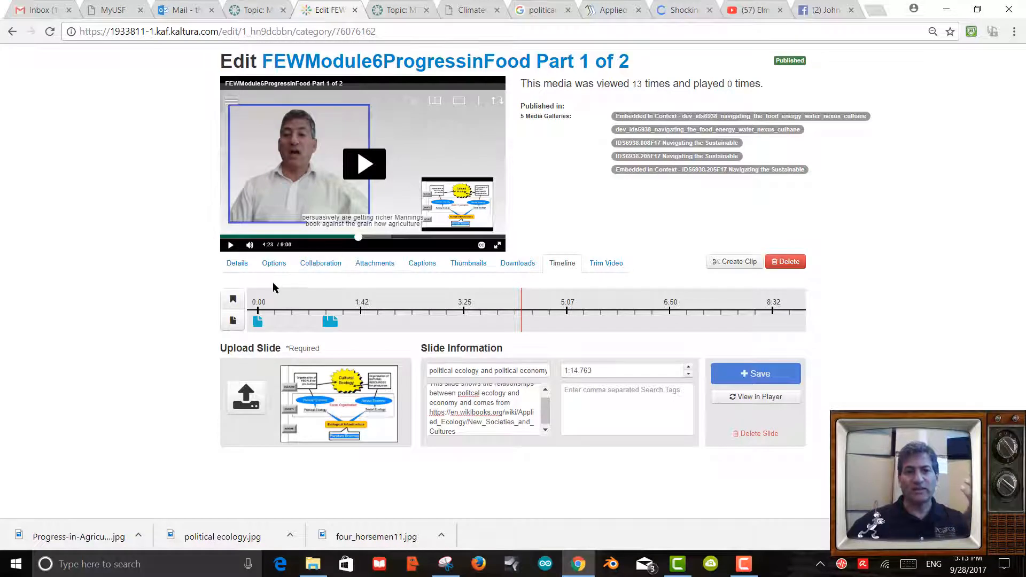
{"action": "left_click", "coordinate": [260, 303]}
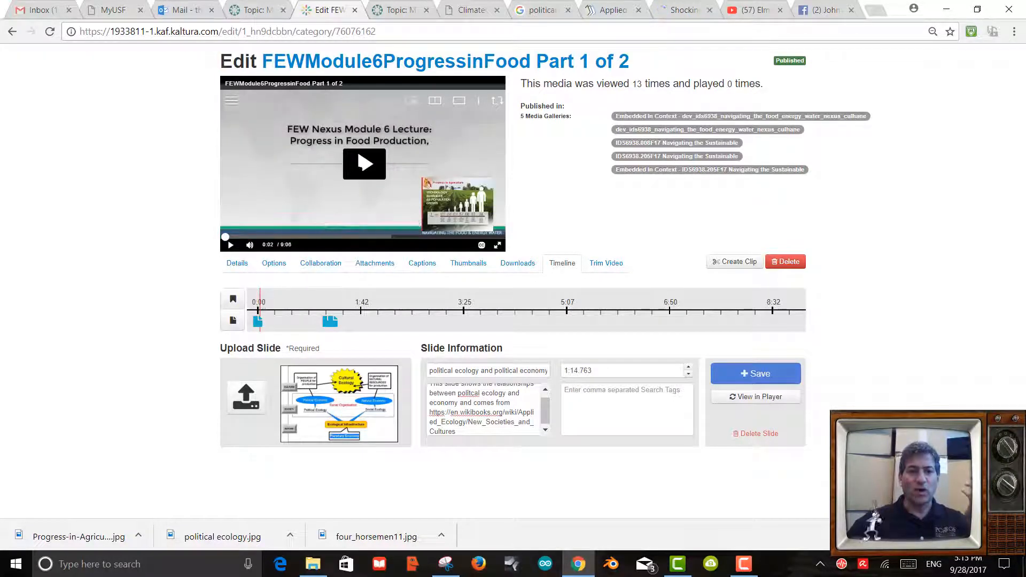
{"action": "left_click", "coordinate": [497, 244]}
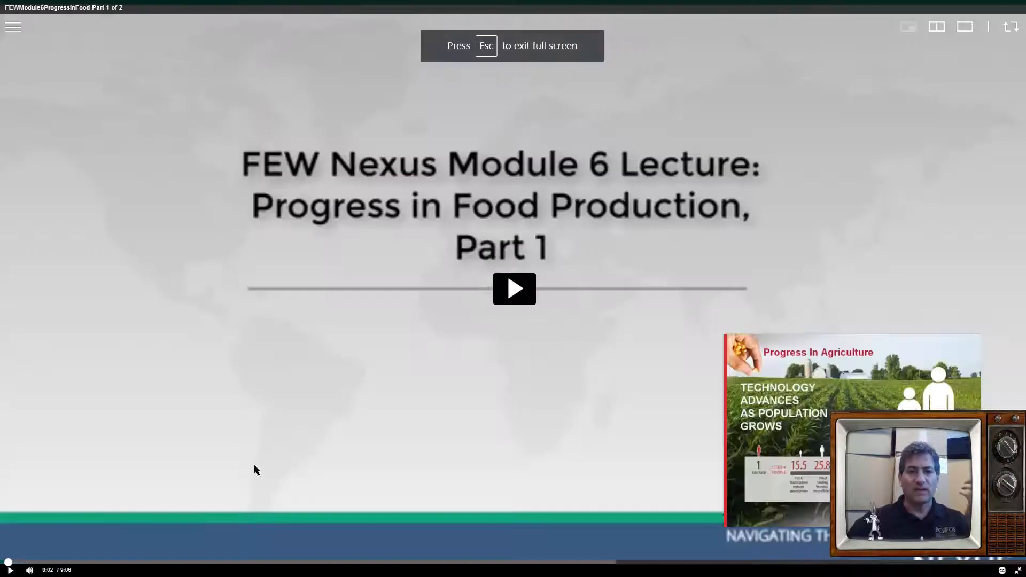
{"action": "left_click", "coordinate": [501, 302]}
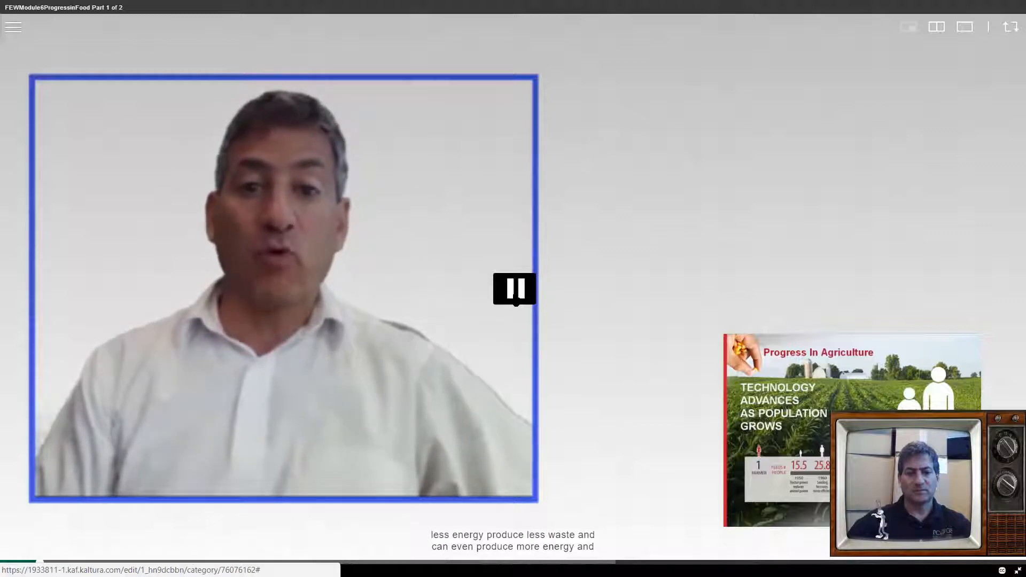
{"action": "left_click", "coordinate": [515, 288]}
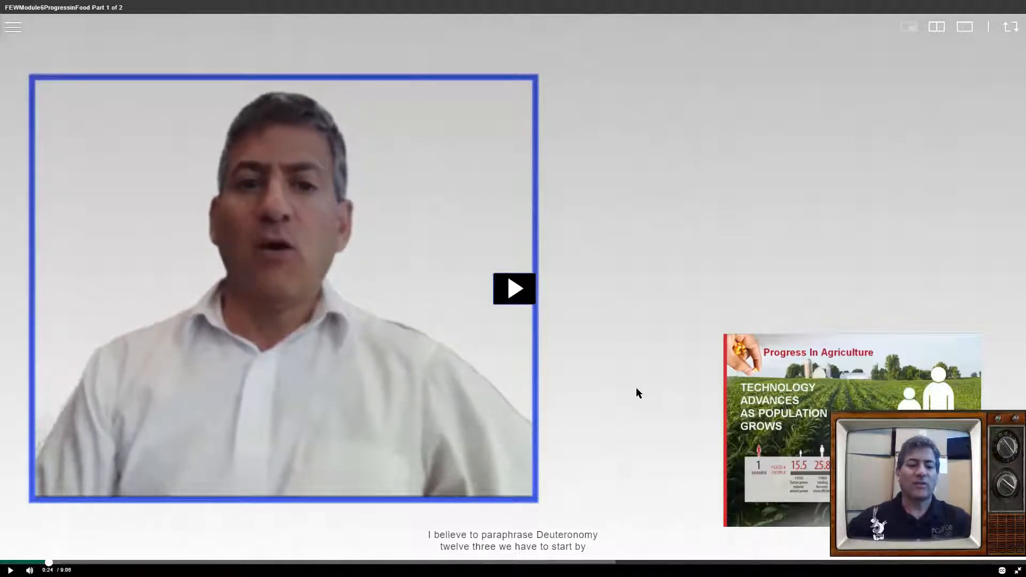
{"action": "key", "text": "Escape"}
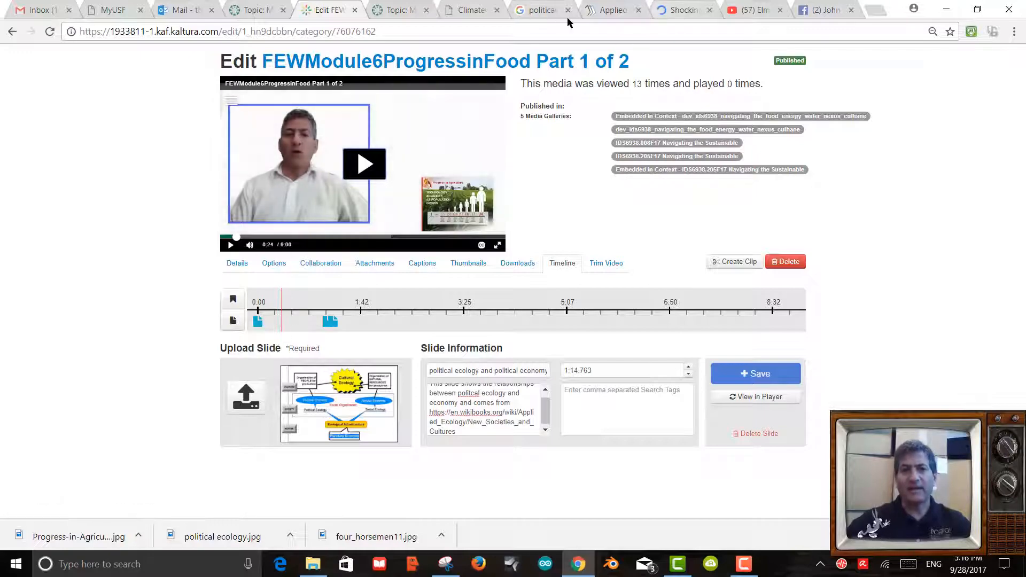
Run a Google Images search for 'deuteronomy 12:3'.
{"action": "left_click", "coordinate": [539, 10]}
{"action": "scroll", "coordinate": [422, 307], "scroll_direction": "up", "scroll_amount": 9}
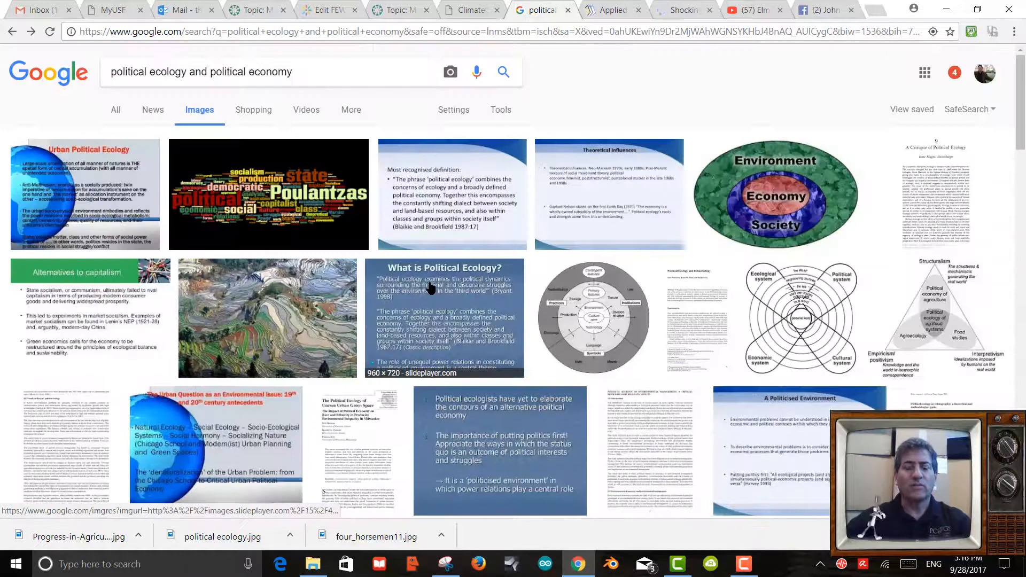
{"action": "left_click_drag", "start_coordinate": [313, 72], "coordinate": [2, 24]}
{"action": "type", "text": "deut"}
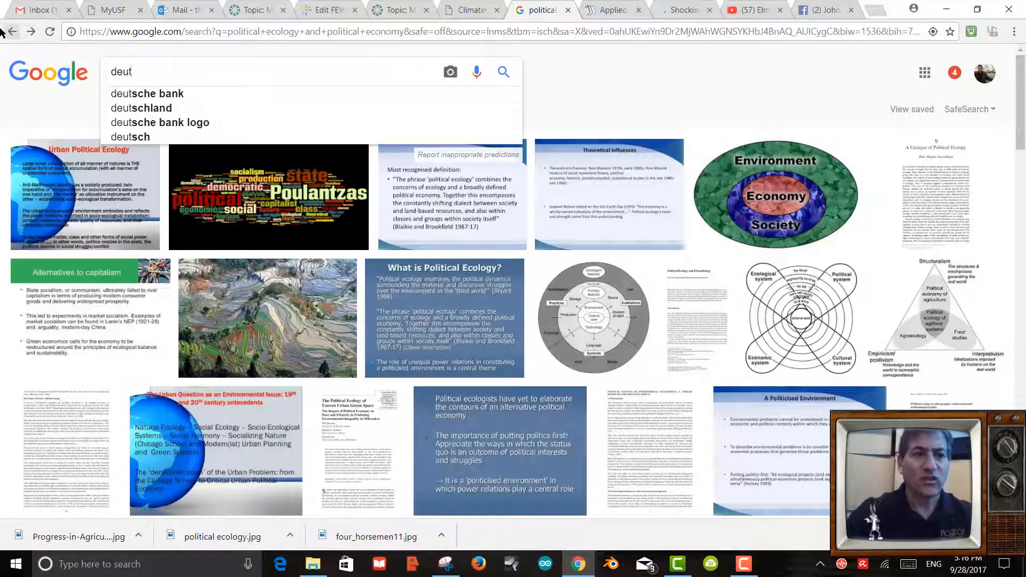
{"action": "type", "text": "eronomy 12:"}
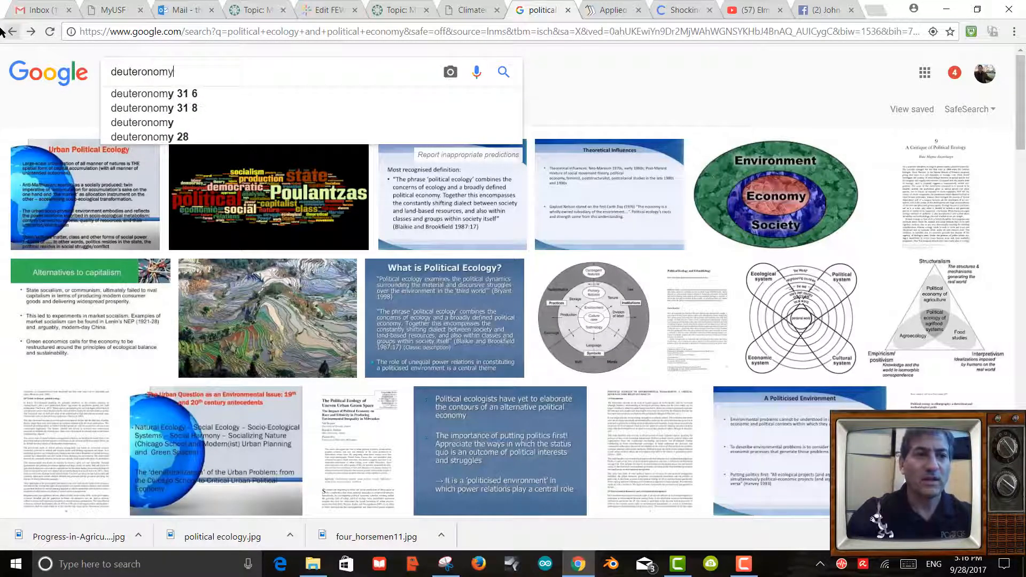
{"action": "type", "text": "3"}
{"action": "key", "text": "Return"}
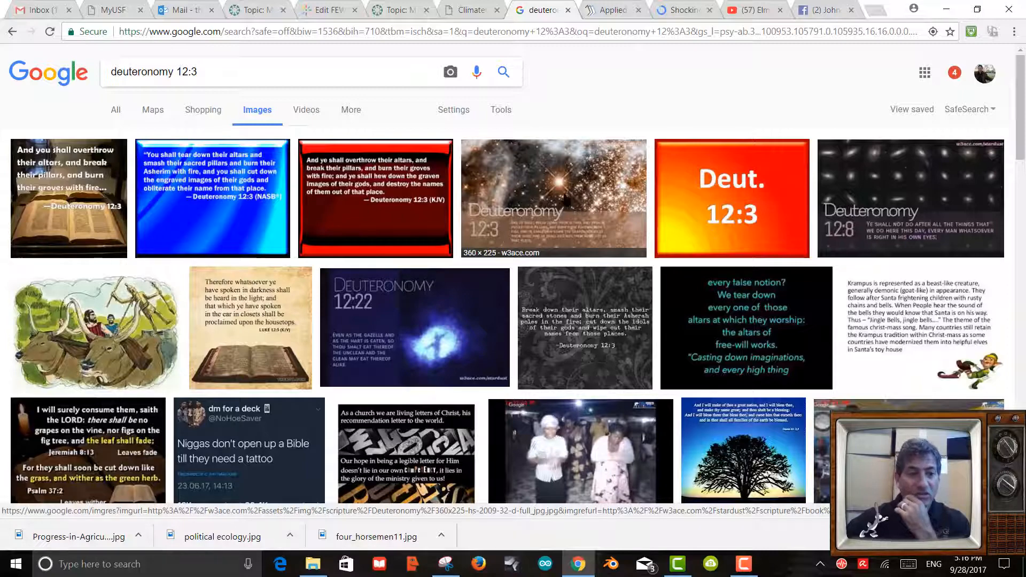
Preview the starry Deuteronomy 12:3 result and open its w3ace.com source page.
{"action": "left_click", "coordinate": [536, 188]}
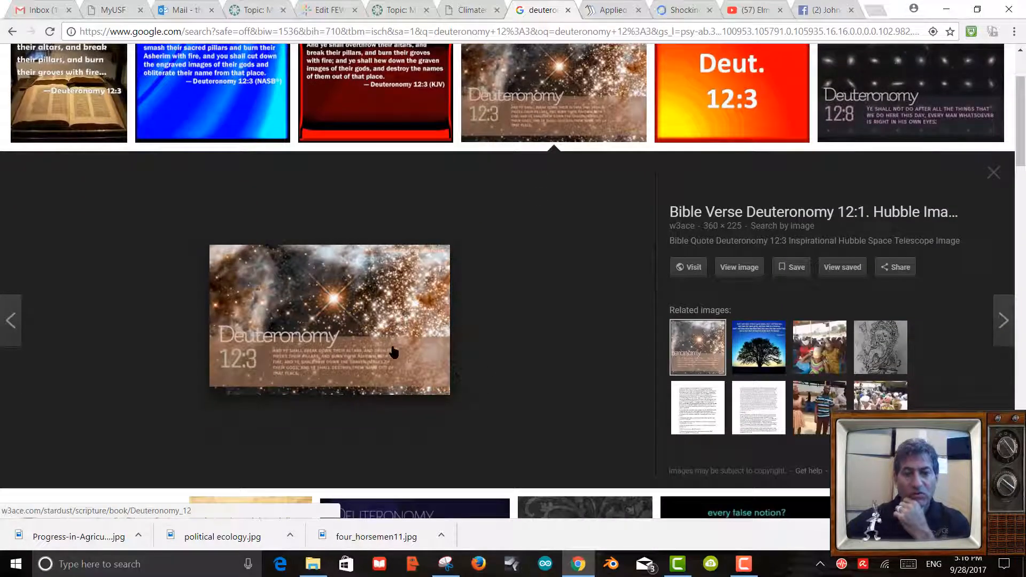
{"action": "scroll", "coordinate": [615, 284], "scroll_direction": "down", "scroll_amount": 5}
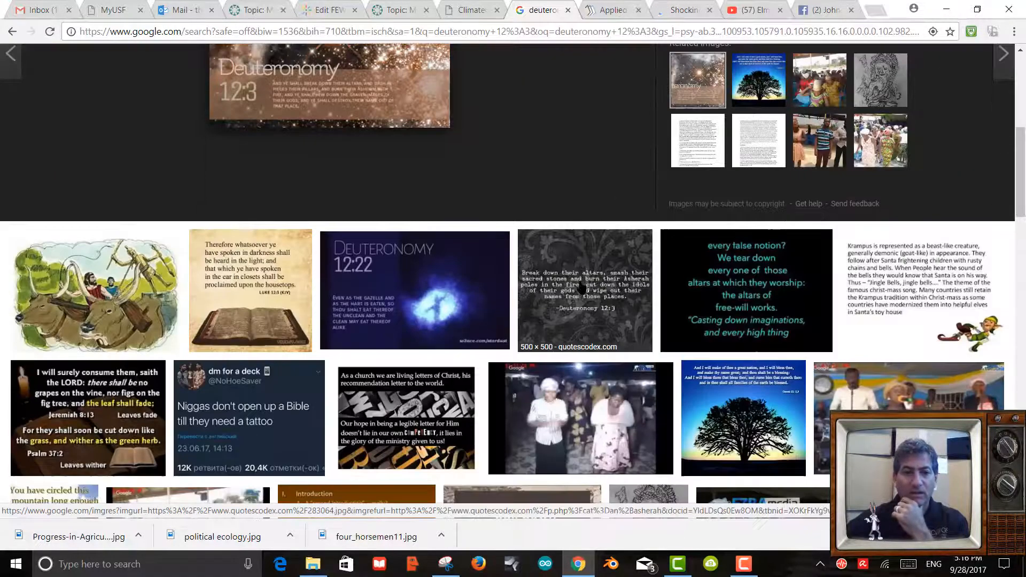
{"action": "scroll", "coordinate": [582, 289], "scroll_direction": "down", "scroll_amount": 5}
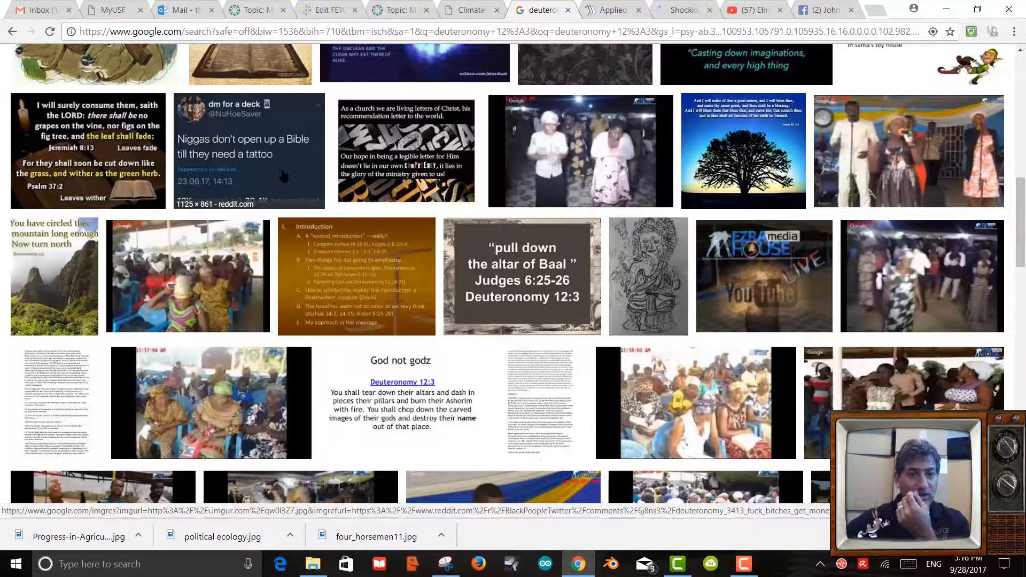
{"action": "scroll", "coordinate": [536, 253], "scroll_direction": "down", "scroll_amount": 5}
{"action": "scroll", "coordinate": [537, 239], "scroll_direction": "down", "scroll_amount": 9}
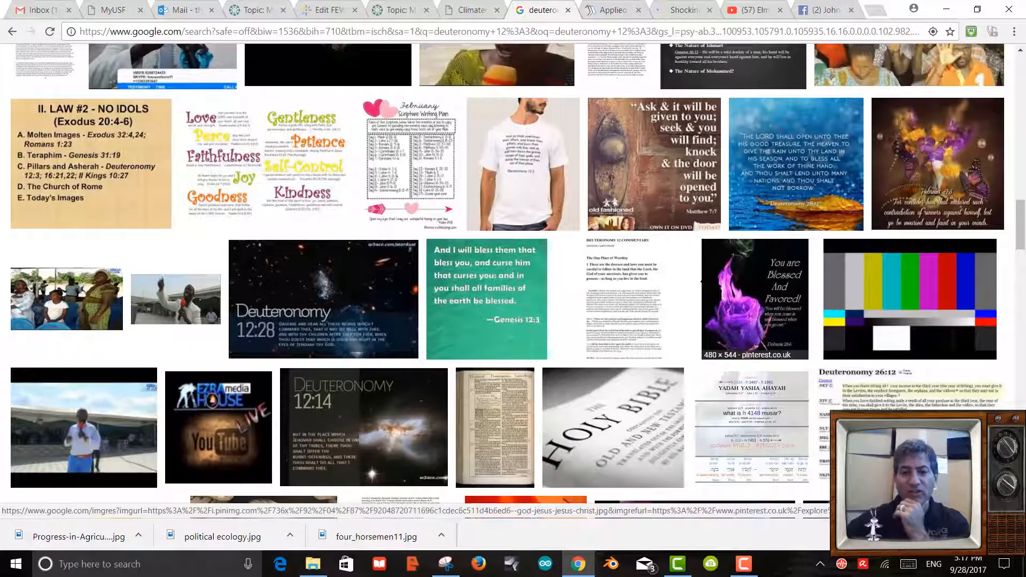
{"action": "scroll", "coordinate": [701, 281], "scroll_direction": "up", "scroll_amount": 2}
{"action": "scroll", "coordinate": [702, 281], "scroll_direction": "down", "scroll_amount": 6}
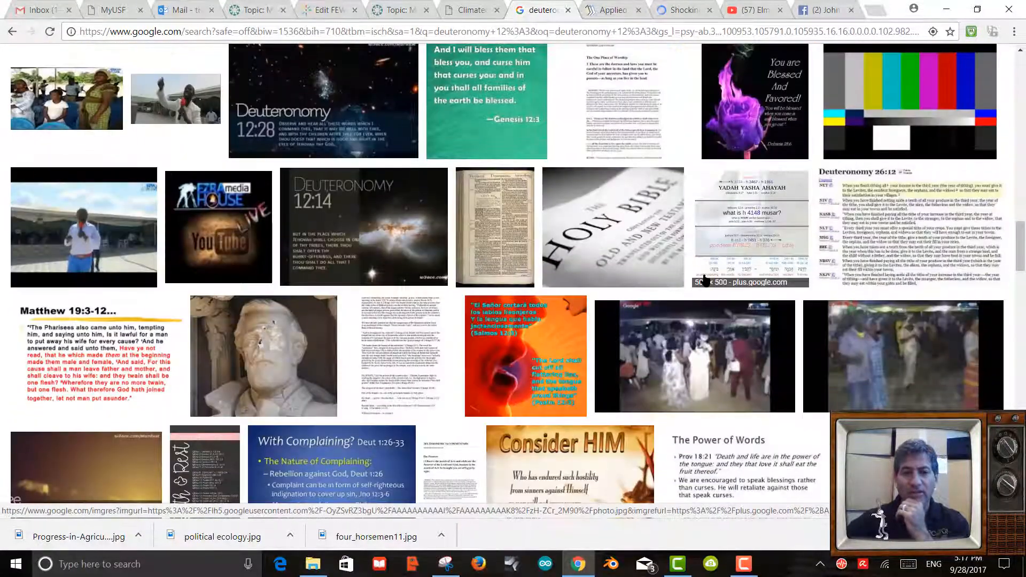
{"action": "scroll", "coordinate": [705, 281], "scroll_direction": "up", "scroll_amount": 9}
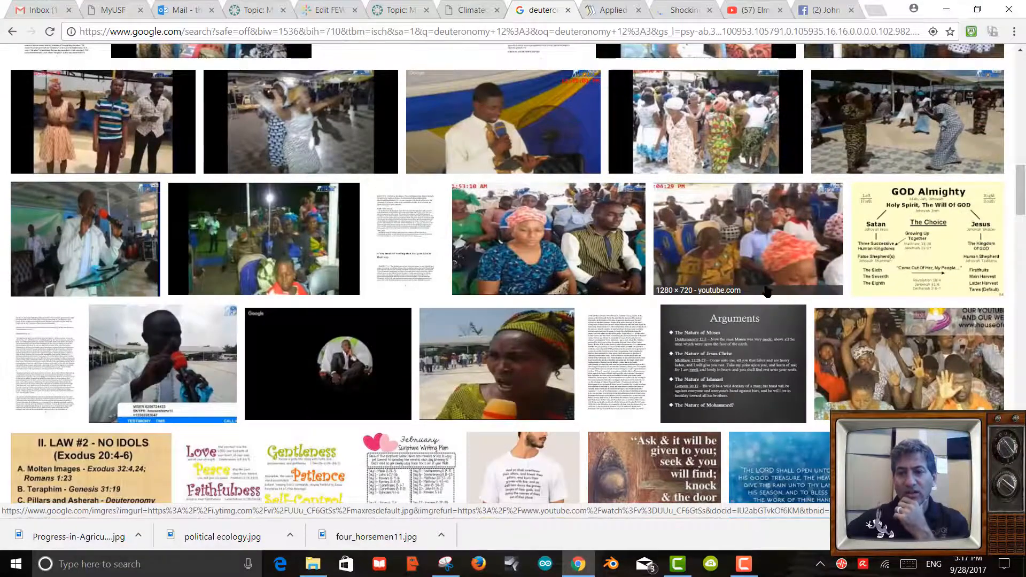
{"action": "scroll", "coordinate": [767, 291], "scroll_direction": "up", "scroll_amount": 10}
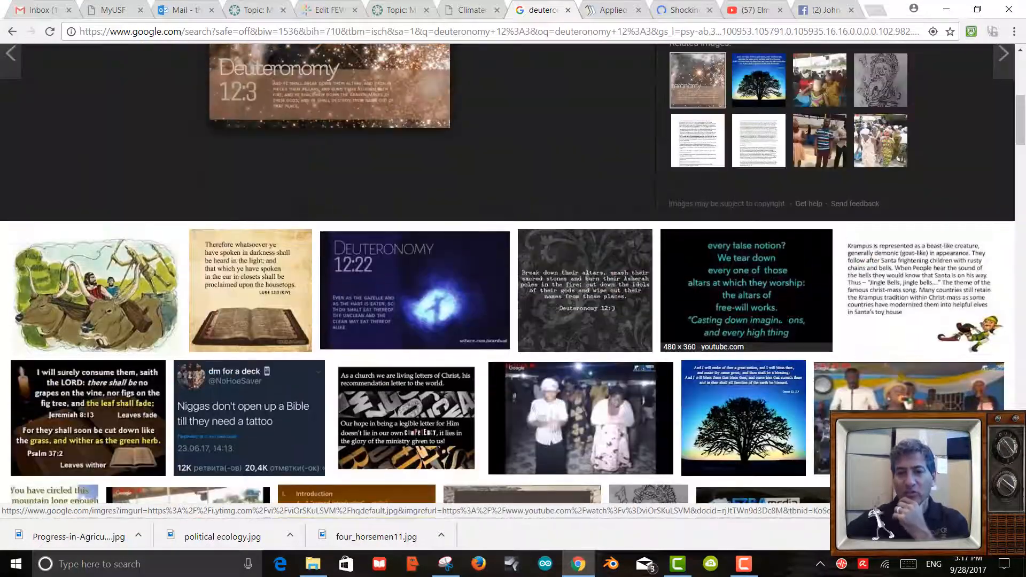
{"action": "scroll", "coordinate": [765, 304], "scroll_direction": "down", "scroll_amount": 3}
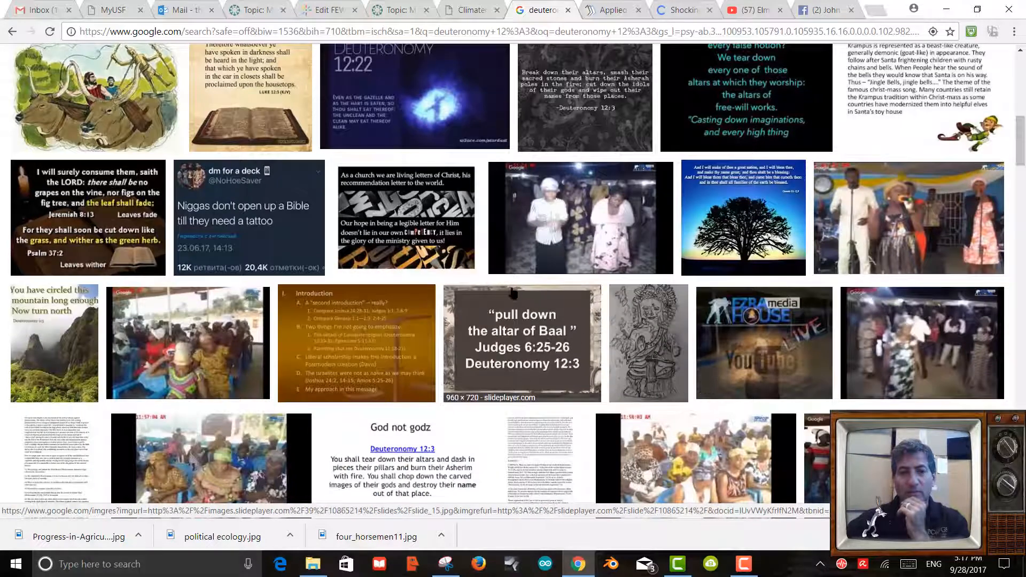
{"action": "scroll", "coordinate": [539, 297], "scroll_direction": "up", "scroll_amount": 5}
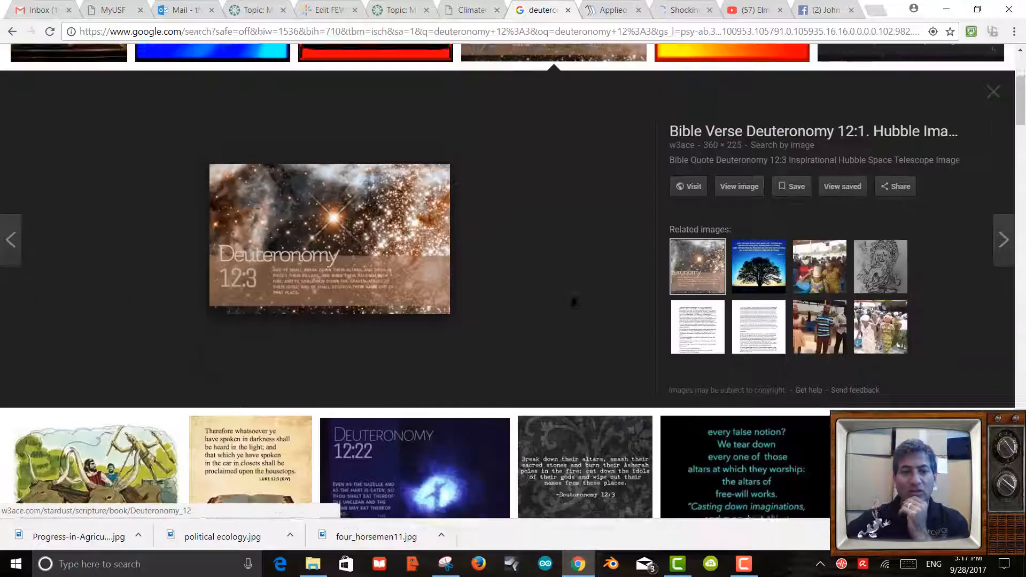
{"action": "left_click", "coordinate": [374, 279]}
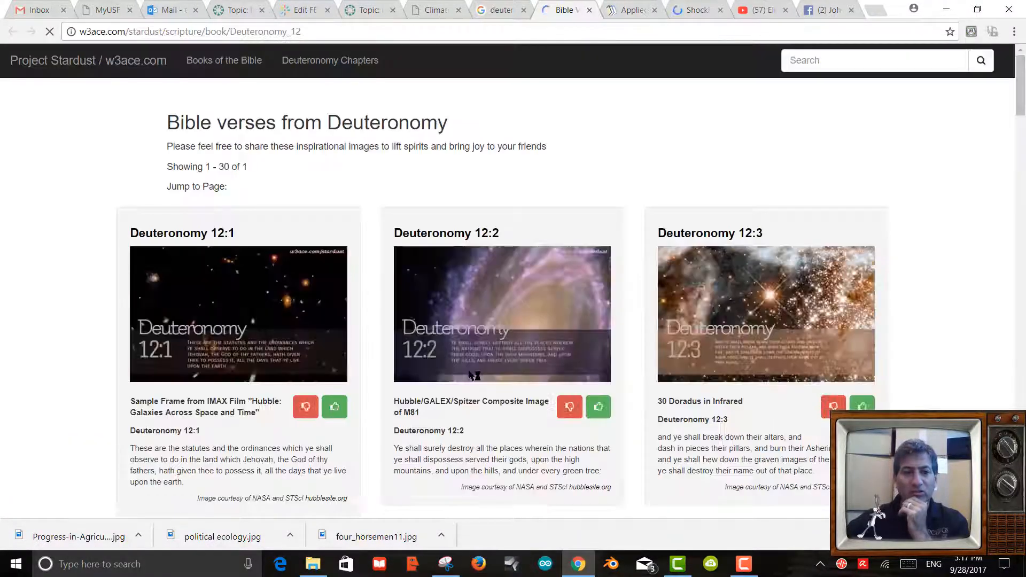
Open the w3ace Deuteronomy 12:3 verse page and choose to save its image.
{"action": "left_click", "coordinate": [724, 326]}
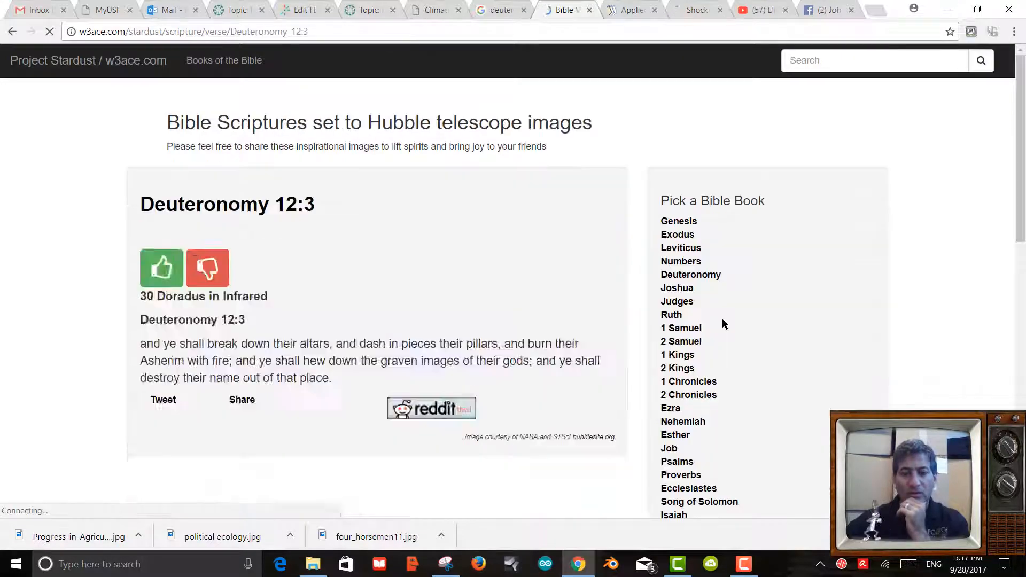
{"action": "scroll", "coordinate": [499, 309], "scroll_direction": "down", "scroll_amount": 2}
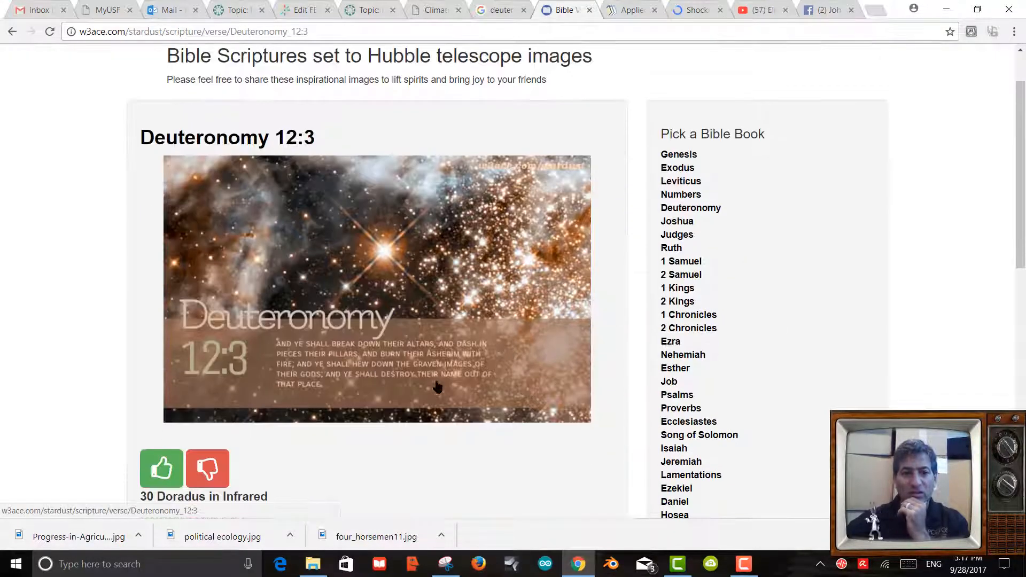
{"action": "scroll", "coordinate": [476, 362], "scroll_direction": "down", "scroll_amount": 3}
{"action": "scroll", "coordinate": [477, 359], "scroll_direction": "up", "scroll_amount": 2}
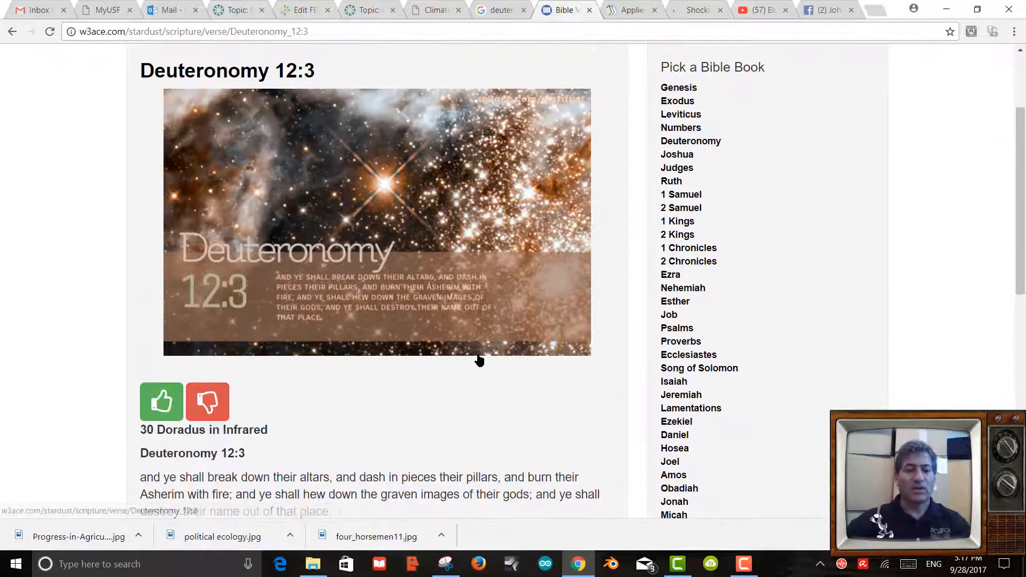
{"action": "scroll", "coordinate": [479, 359], "scroll_direction": "down", "scroll_amount": 1}
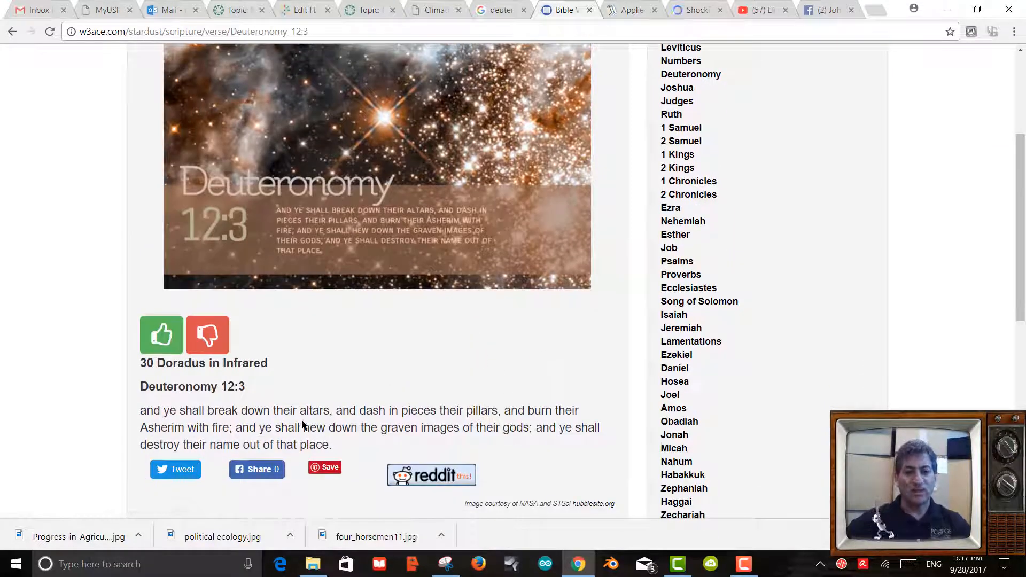
{"action": "scroll", "coordinate": [443, 289], "scroll_direction": "up", "scroll_amount": 2}
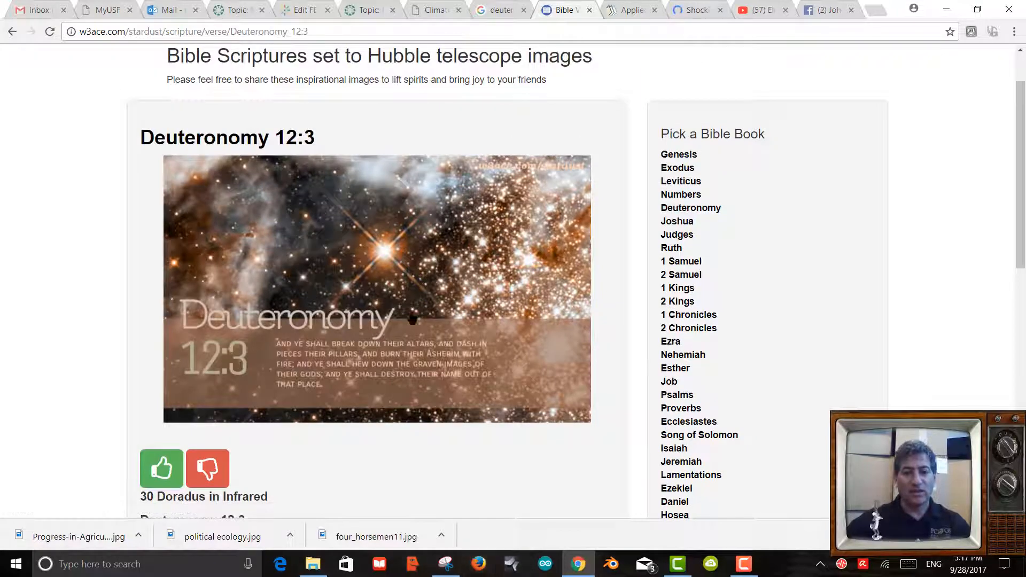
{"action": "right_click", "coordinate": [410, 312]}
{"action": "left_click", "coordinate": [468, 434]}
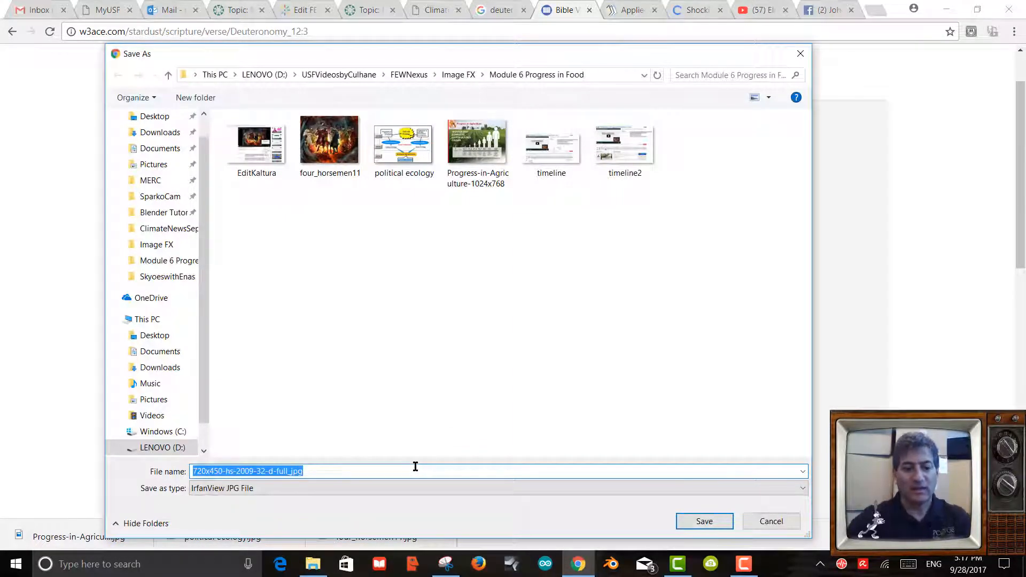
Save the image as deuteronomytwelvethree.jpg in the Module 6 Progress in Food folder, avoiding the colon.
{"action": "type", "text": "deuter"}
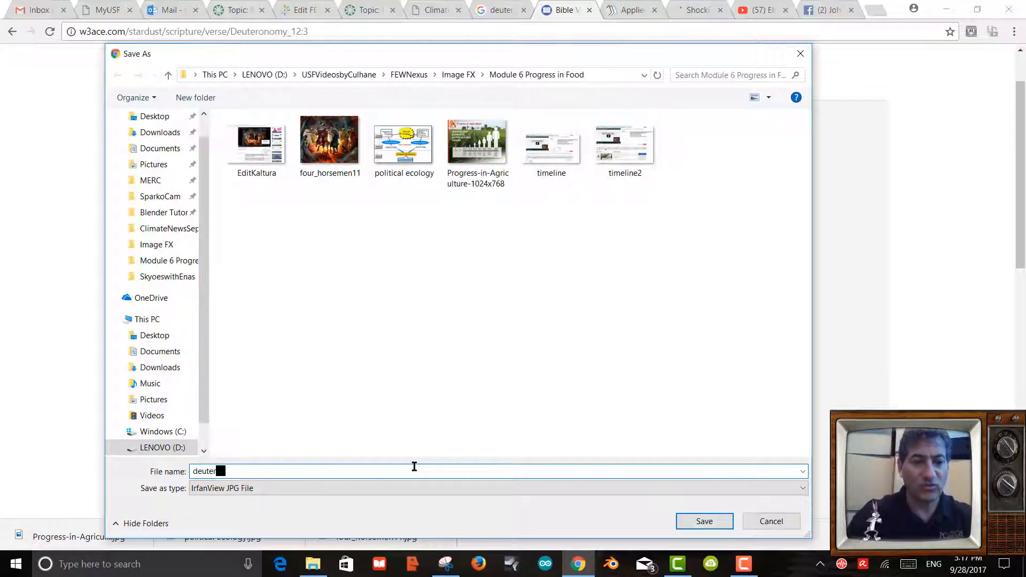
{"action": "type", "text": "onomy12"}
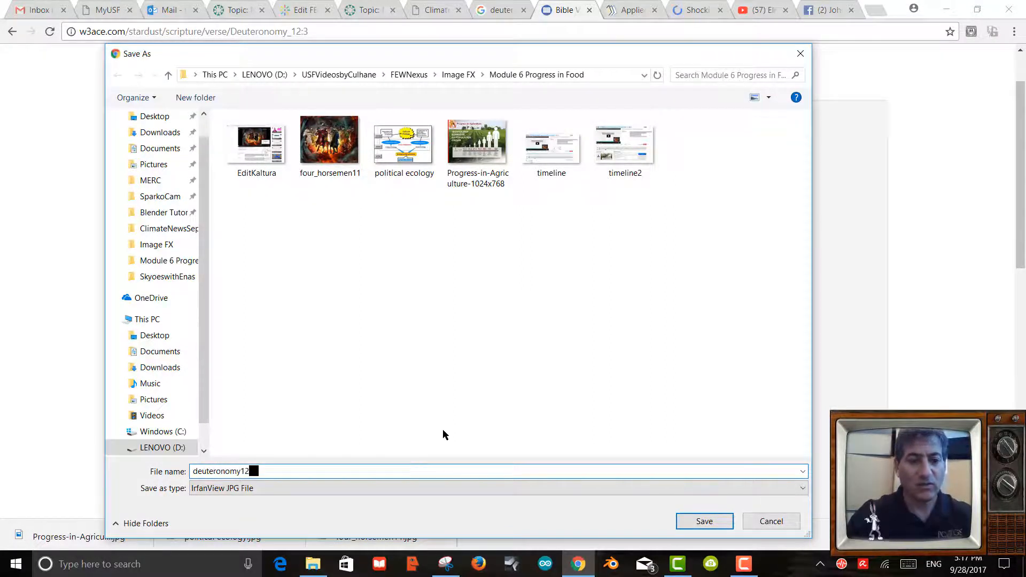
{"action": "type", "text": ":3"}
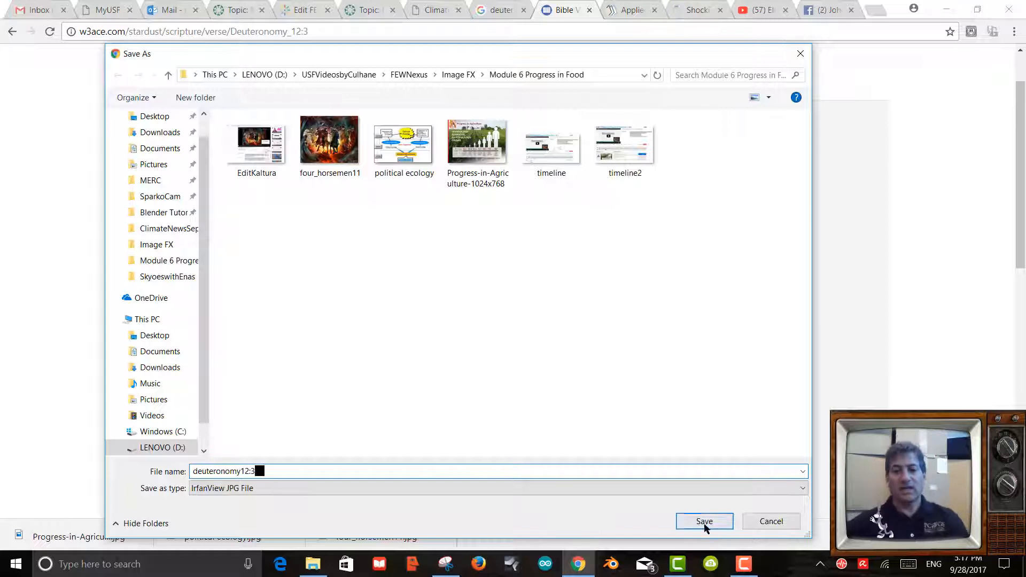
{"action": "left_click", "coordinate": [701, 521]}
{"action": "left_click", "coordinate": [603, 287]}
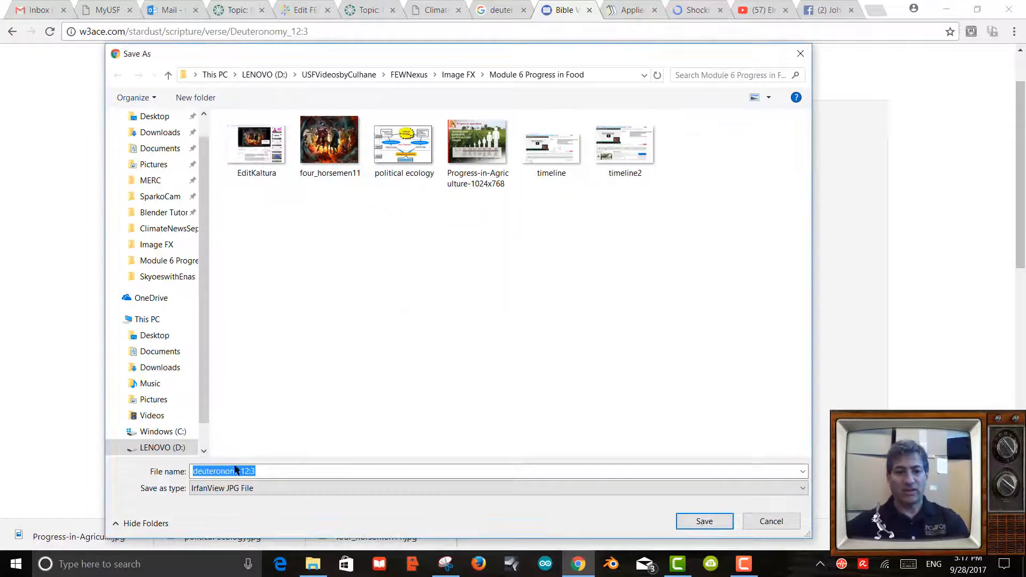
{"action": "left_click", "coordinate": [251, 469]}
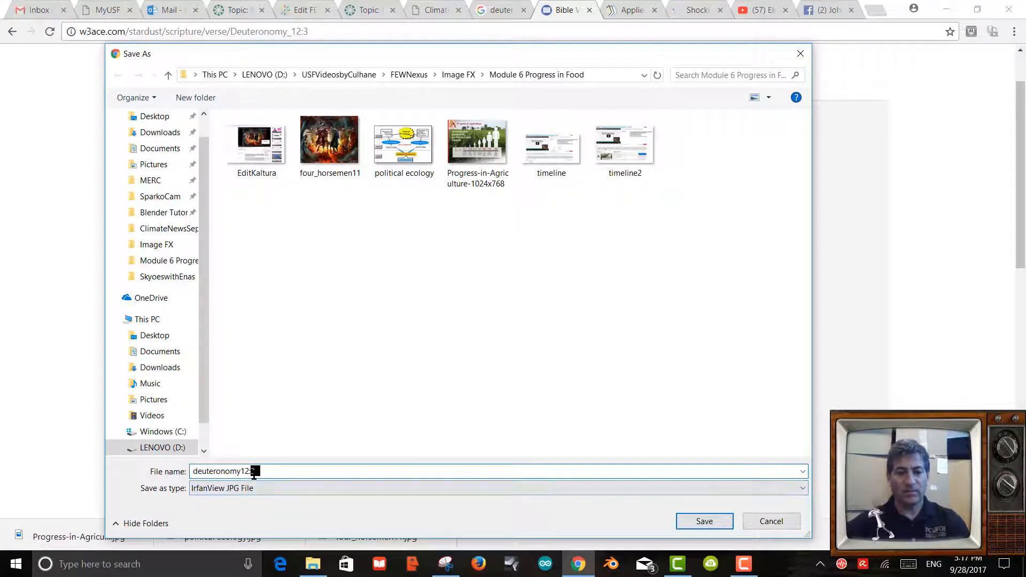
{"action": "key", "text": "BackSpace"}
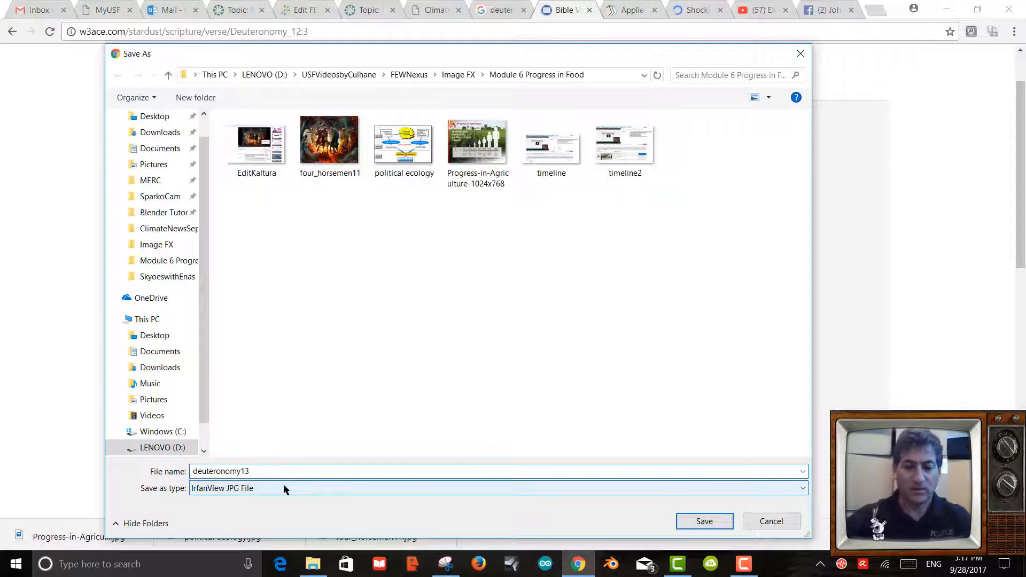
{"action": "key", "text": "shift+Left"}
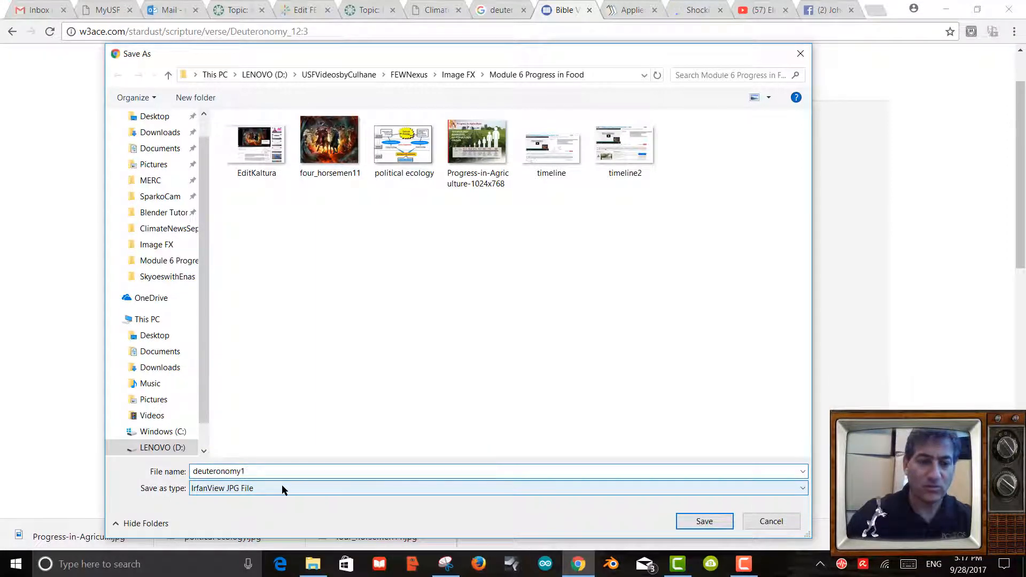
{"action": "type", "text": "twelvethree"}
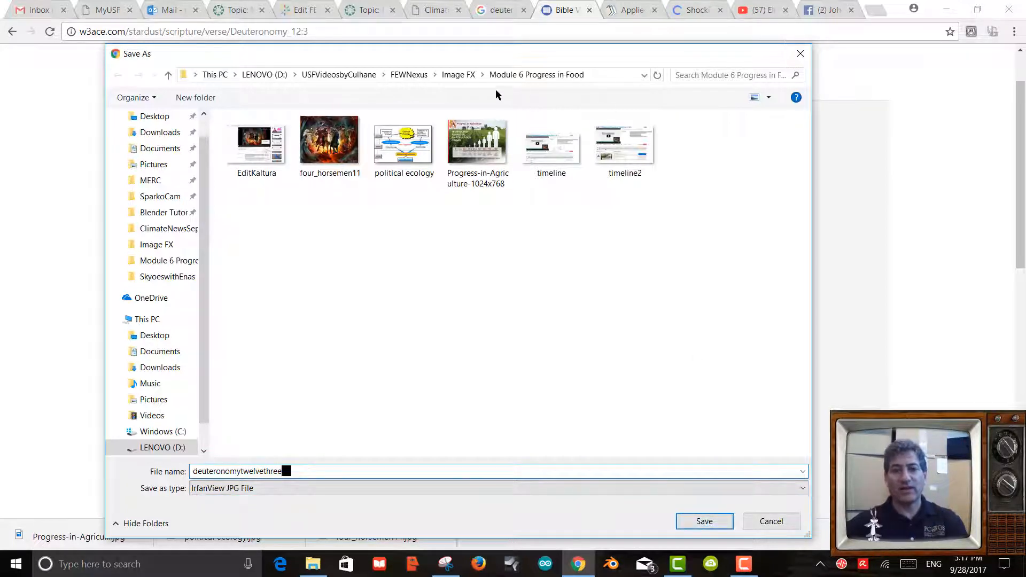
{"action": "left_click", "coordinate": [719, 523]}
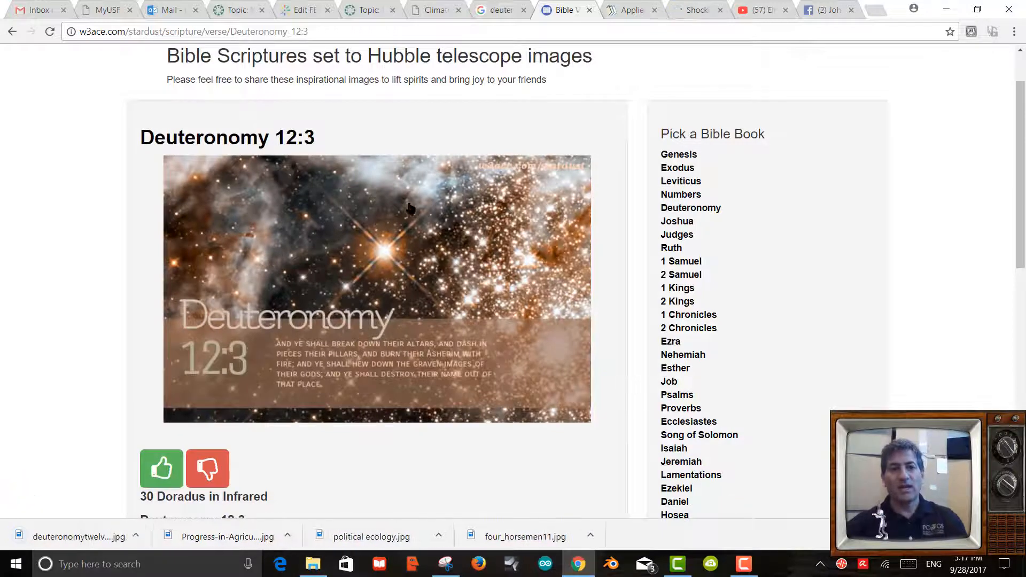
Upload deuteronomytwelvethree as the new image for the 1:14.763 slide.
{"action": "left_click", "coordinate": [310, 12]}
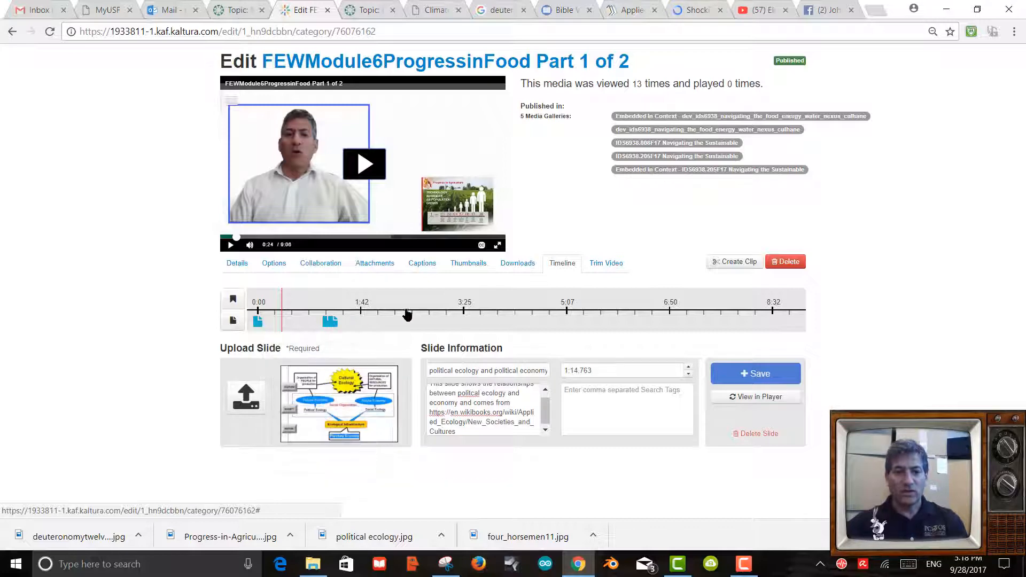
{"action": "left_click", "coordinate": [247, 398]}
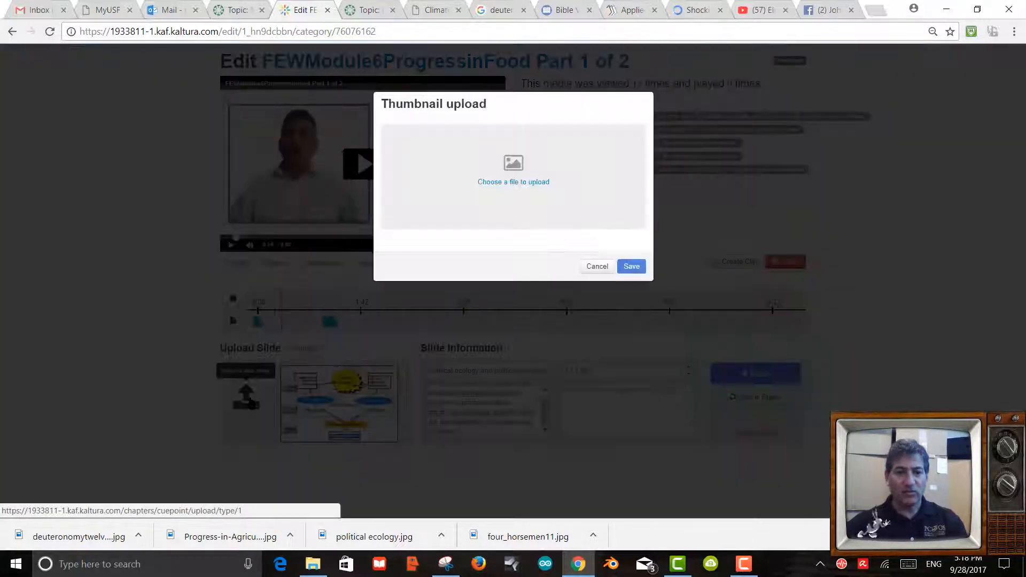
{"action": "left_click", "coordinate": [505, 183]}
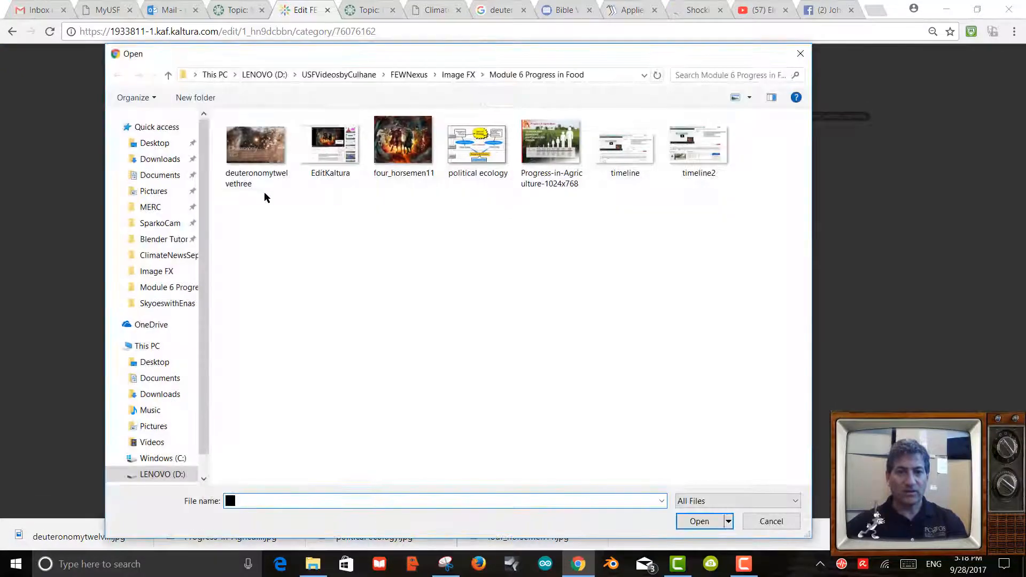
{"action": "double_click", "coordinate": [244, 177]}
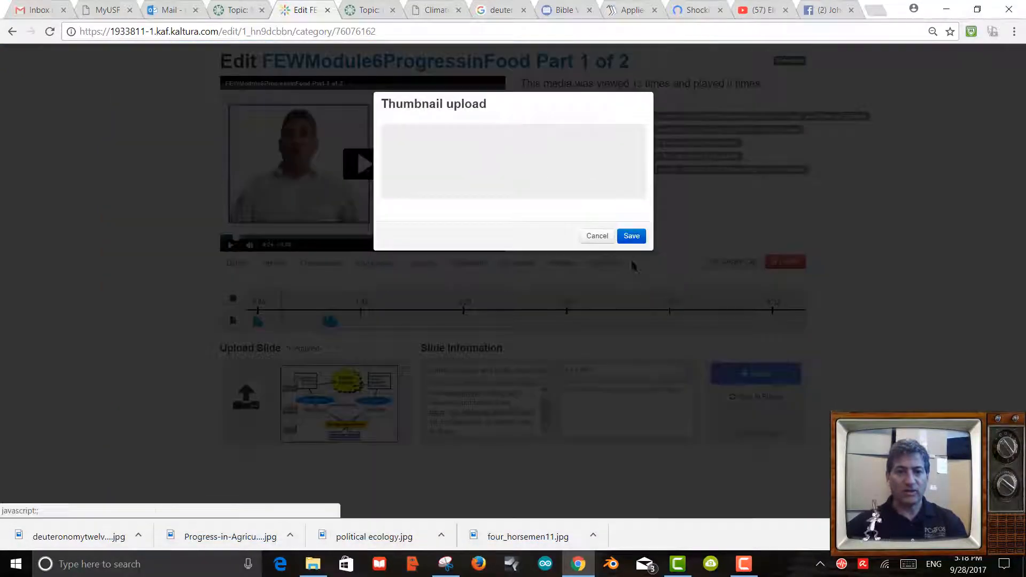
{"action": "left_click", "coordinate": [632, 297]}
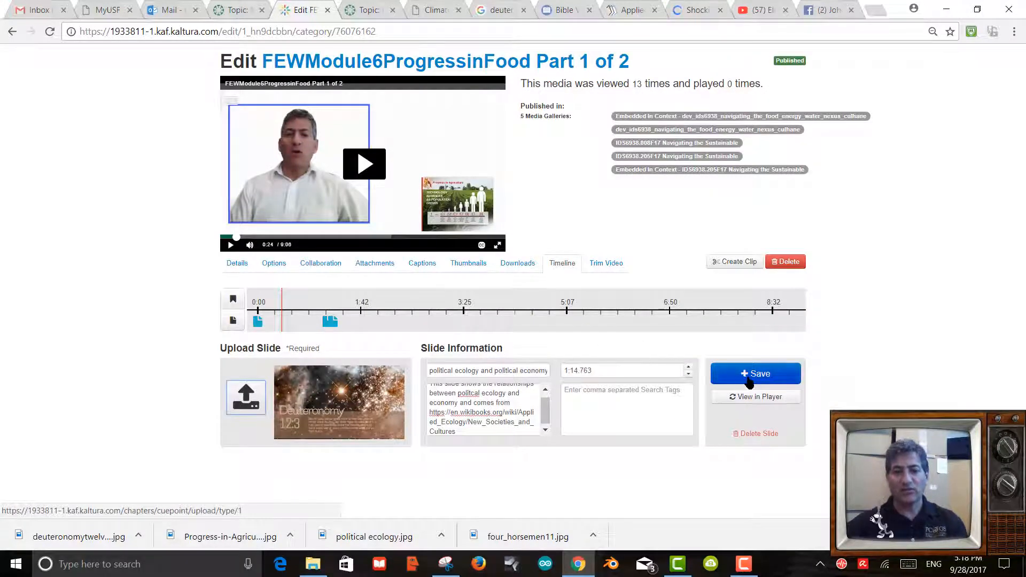
Retitle the slide 'Deuteronomky 12 3 -- Culhane' and select the old description for replacement.
{"action": "triple_click", "coordinate": [475, 373]}
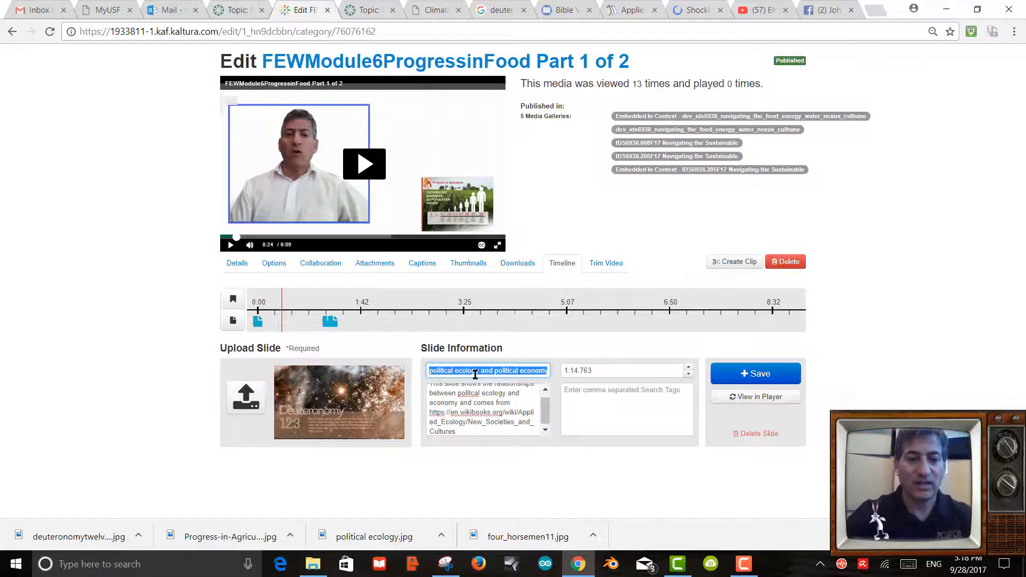
{"action": "type", "text": "Deuteronomky 12 3 -- Culhane"}
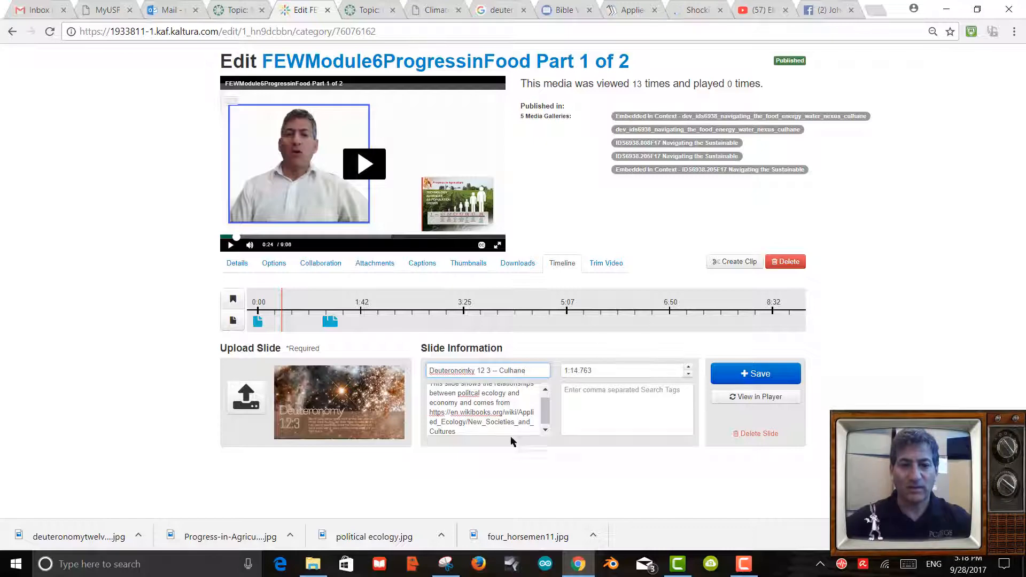
{"action": "left_click_drag", "start_coordinate": [467, 435], "coordinate": [426, 367]}
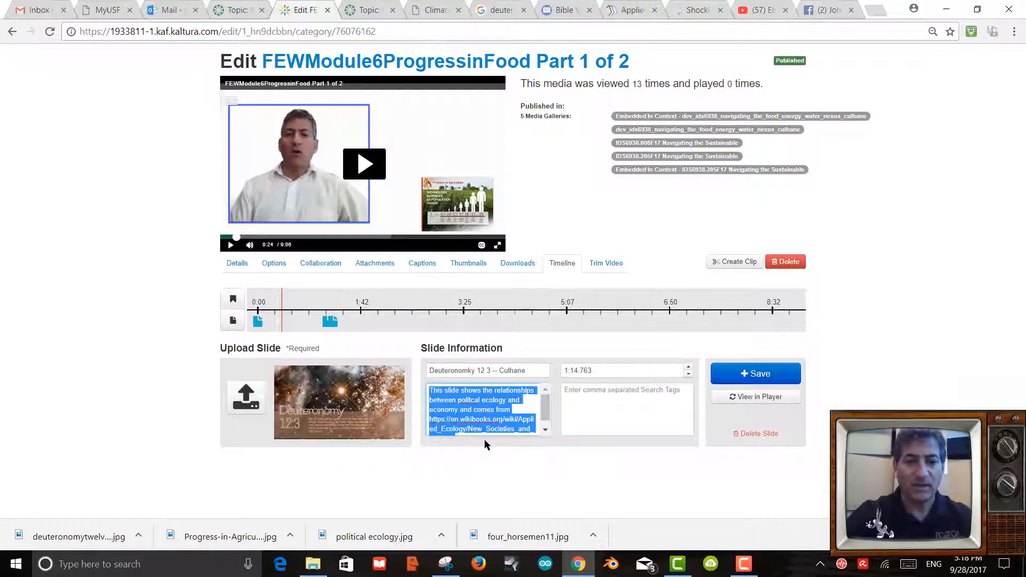
Begin the description with 'Culhane paraphrases' and paste in the copied Deuteronomy 12:3 verse.
{"action": "type", "text": "Culhane paraphr"}
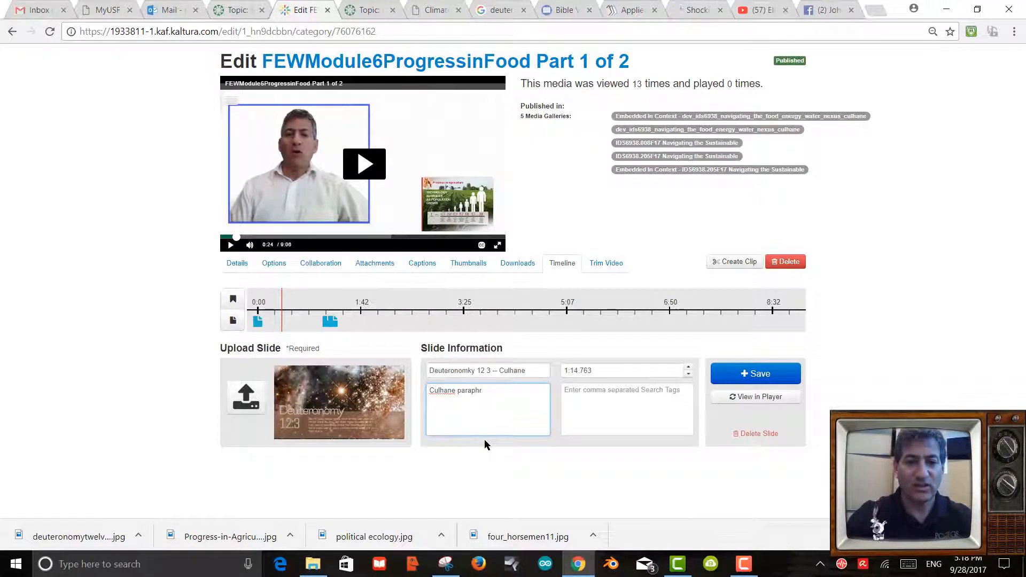
{"action": "type", "text": "ases"}
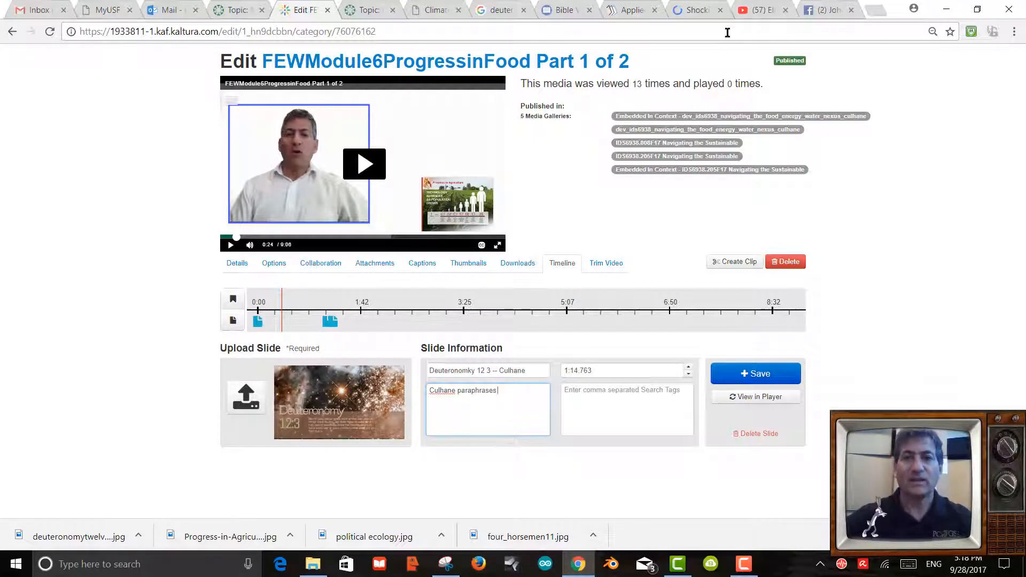
{"action": "left_click", "coordinate": [563, 10]}
{"action": "scroll", "coordinate": [438, 350], "scroll_direction": "down", "scroll_amount": 4}
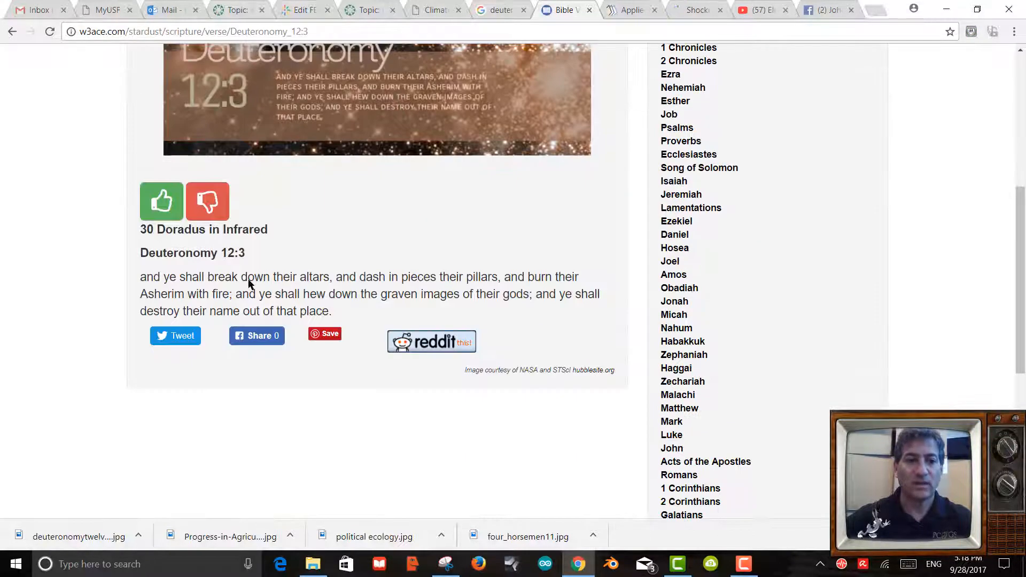
{"action": "left_click_drag", "start_coordinate": [146, 276], "coordinate": [384, 308]}
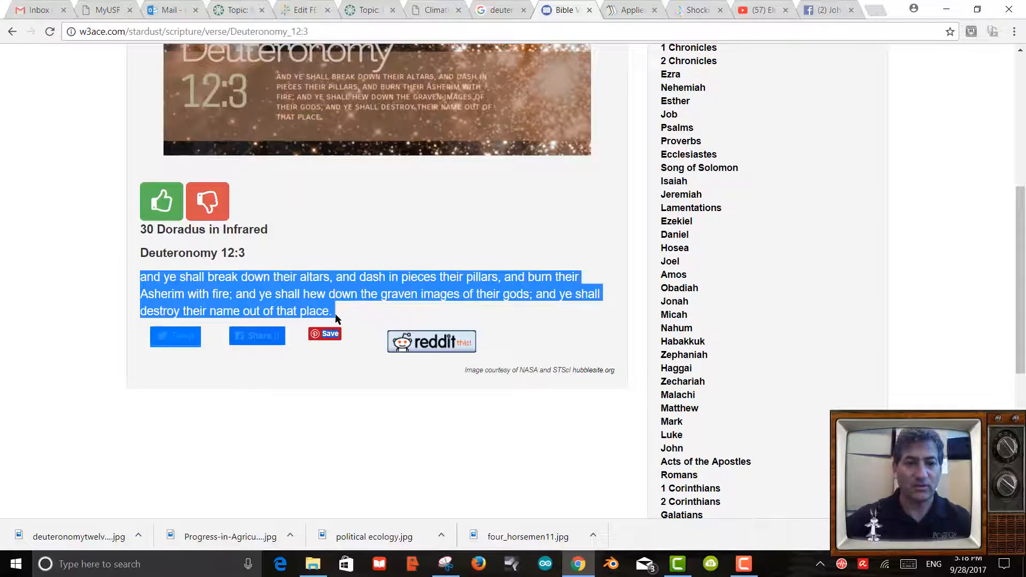
{"action": "left_click_drag", "start_coordinate": [141, 254], "coordinate": [325, 308]}
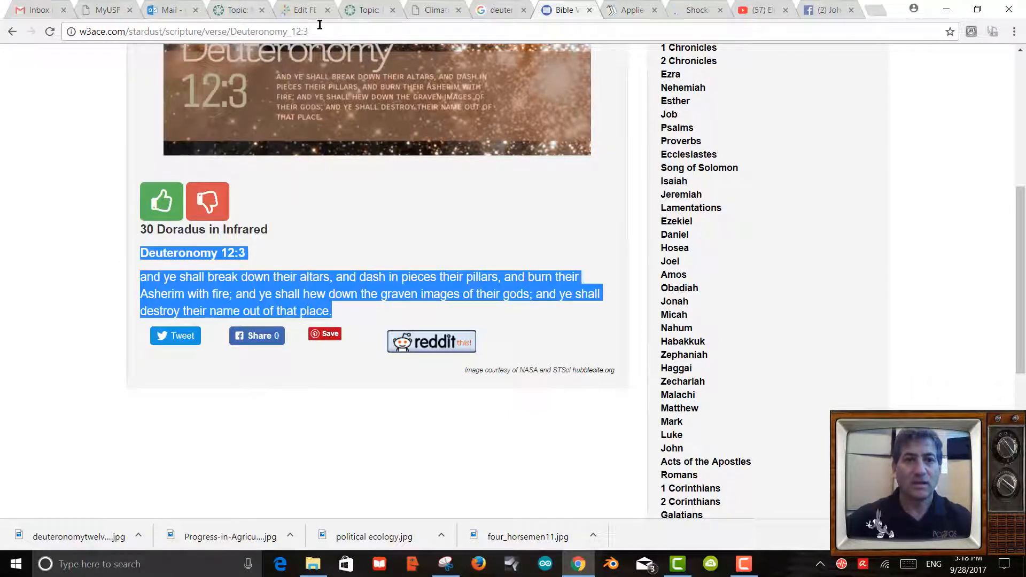
{"action": "left_click", "coordinate": [494, 11]}
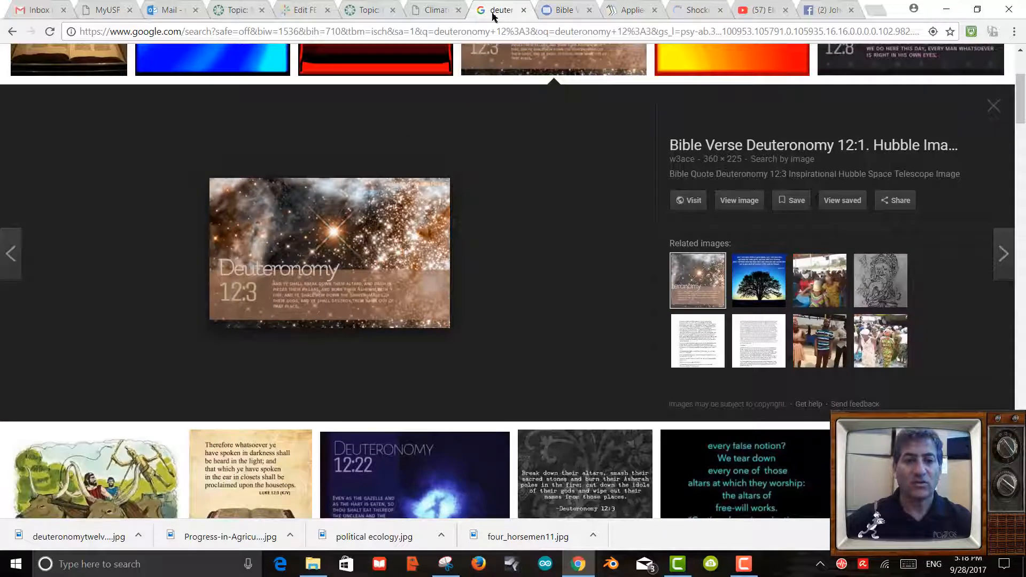
{"action": "left_click", "coordinate": [314, 12]}
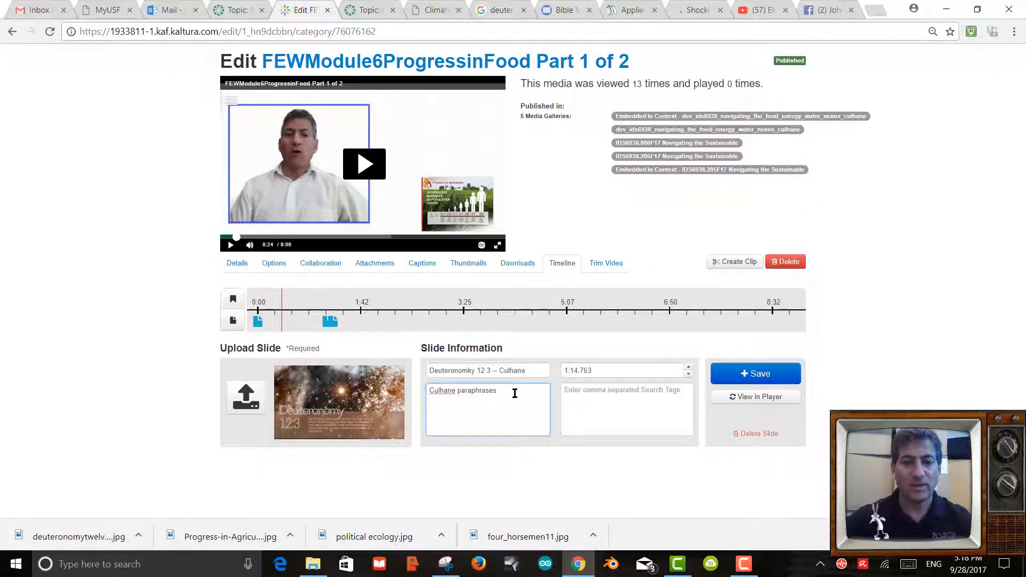
{"action": "key", "text": "ctrl+v"}
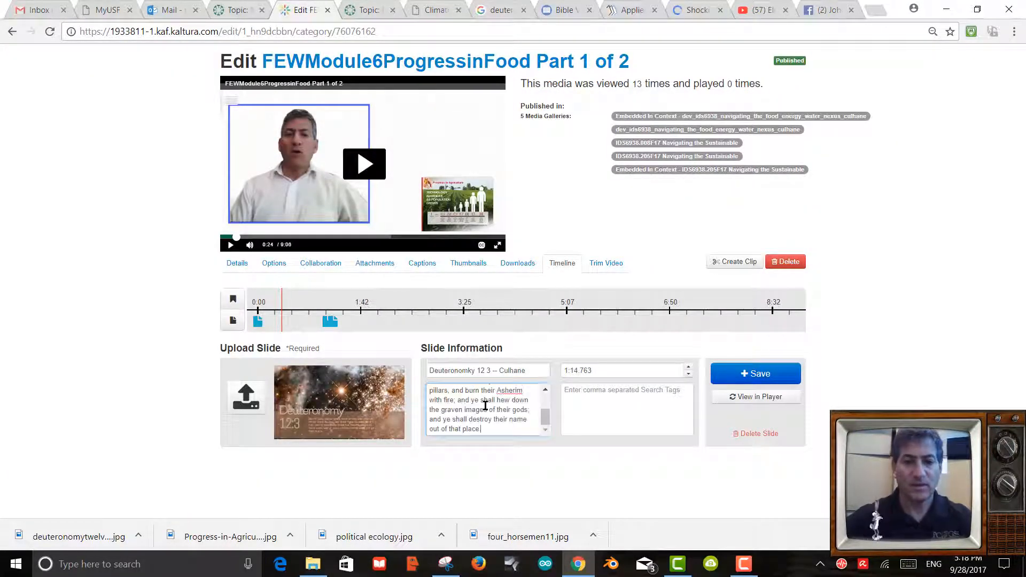
{"action": "key", "text": "Return"}
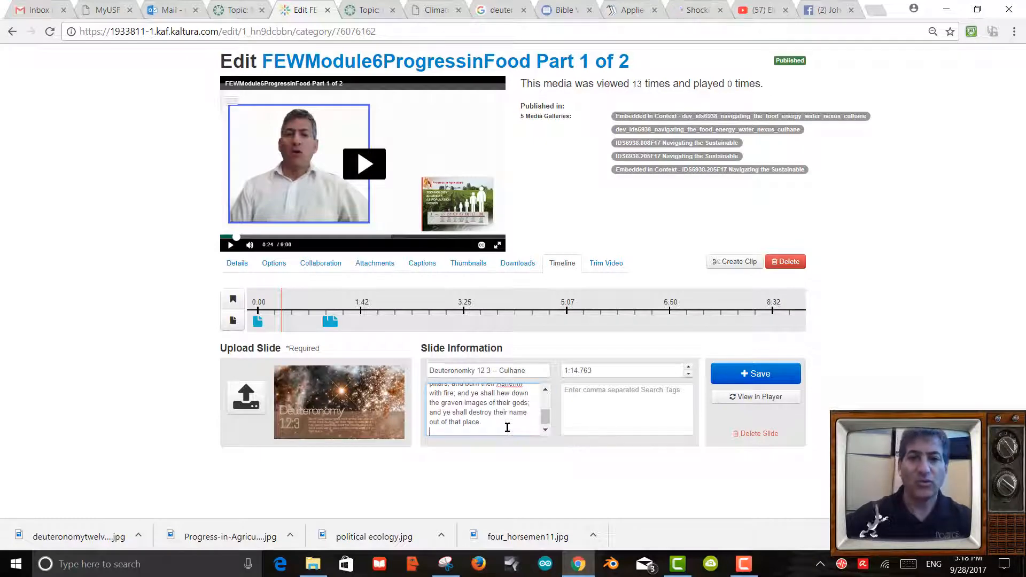
Copy the w3ace verse page address and paste it into the description.
{"action": "left_click", "coordinate": [505, 10]}
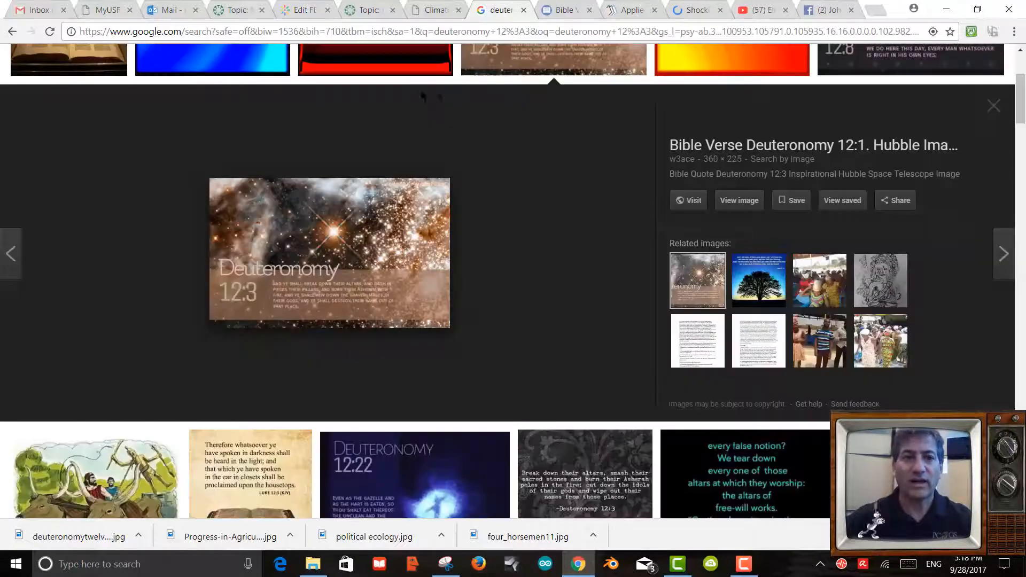
{"action": "left_click", "coordinate": [555, 11]}
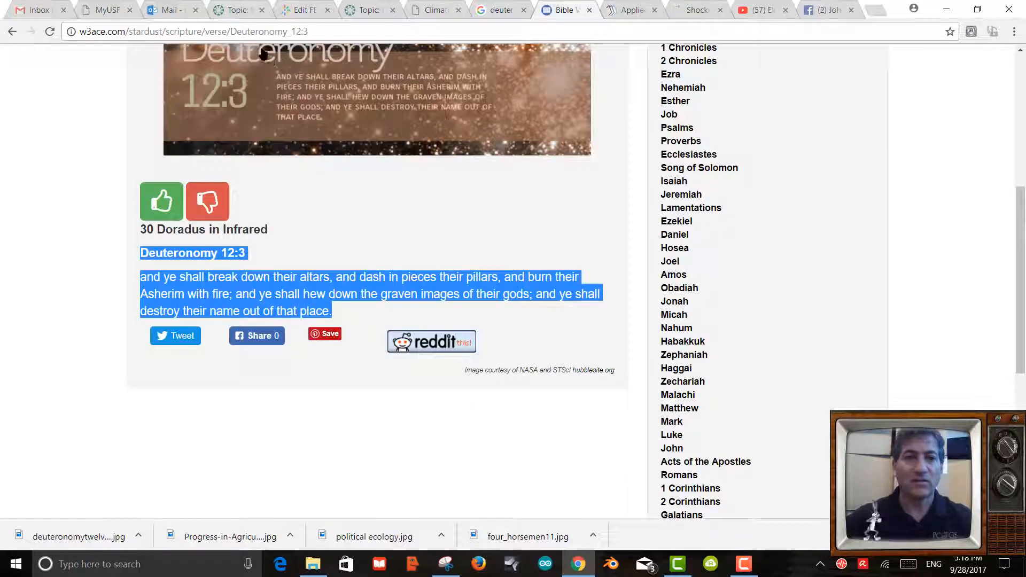
{"action": "left_click", "coordinate": [260, 33]}
{"action": "key", "text": "ctrl+c"}
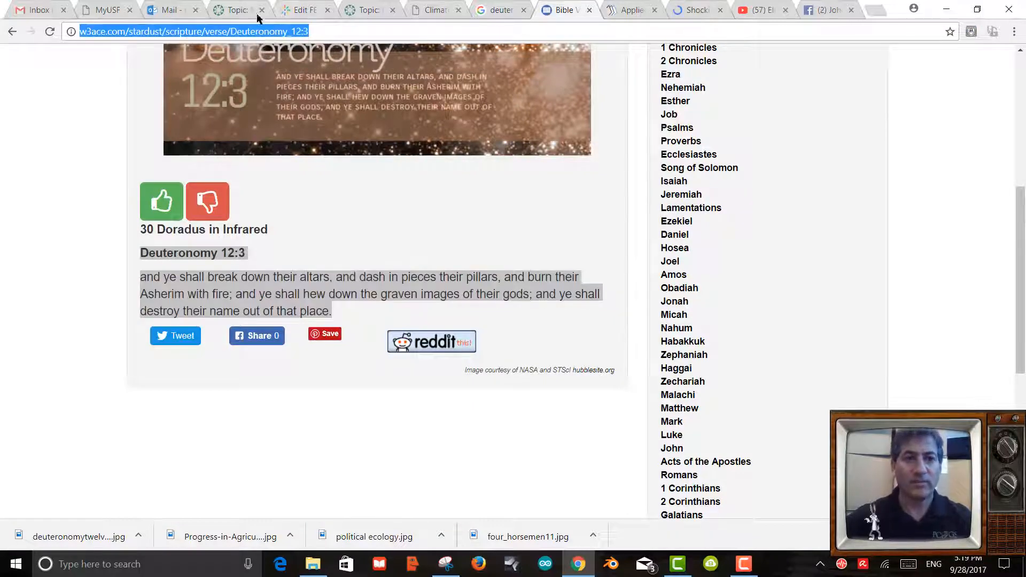
{"action": "left_click", "coordinate": [497, 12]}
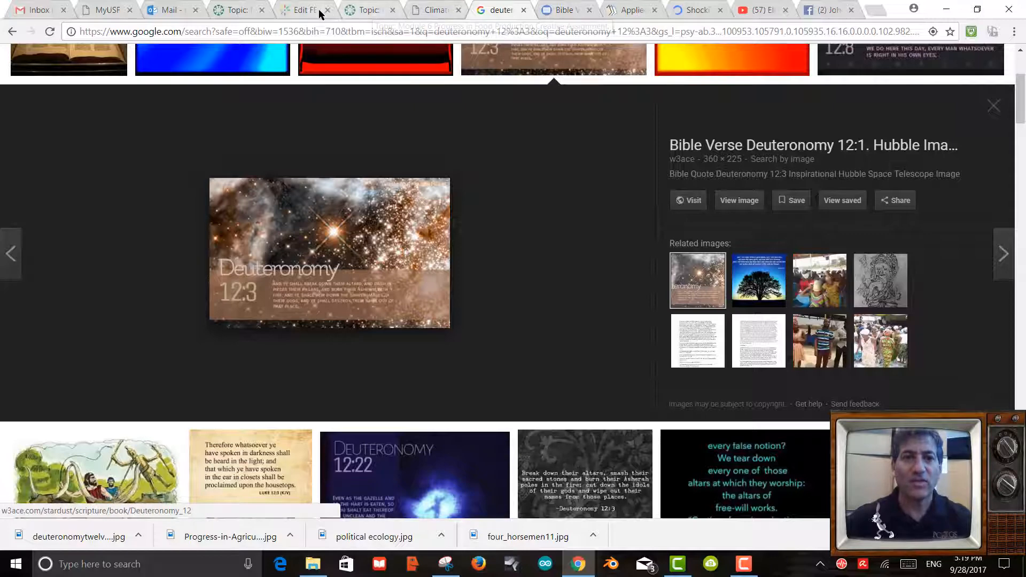
{"action": "left_click", "coordinate": [299, 11]}
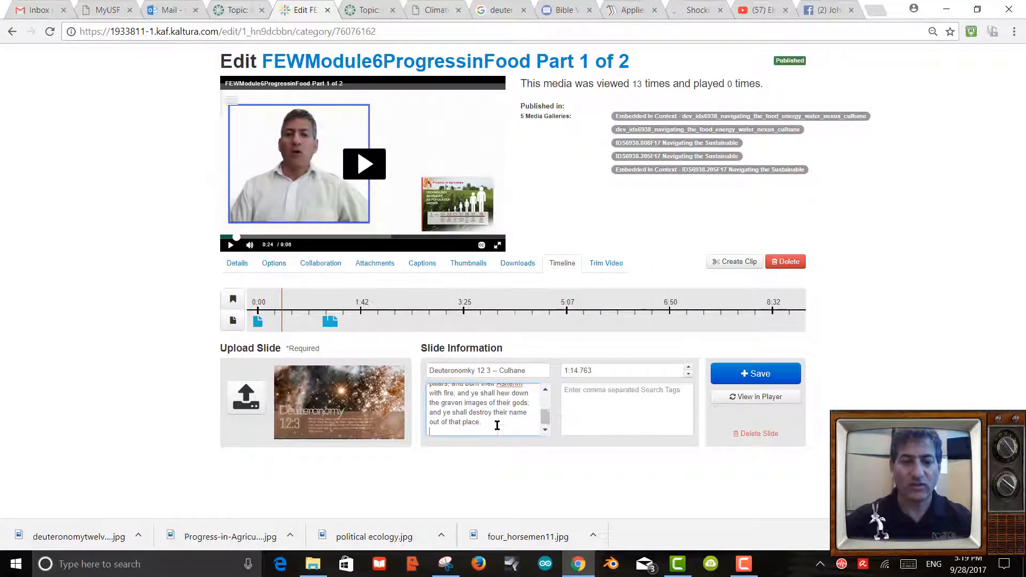
{"action": "key", "text": "ctrl+v"}
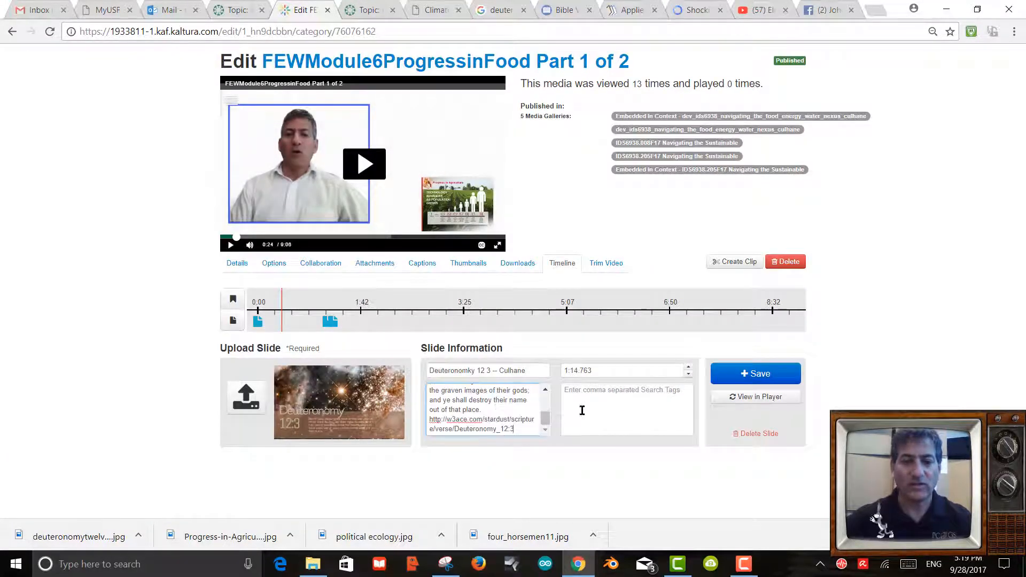
Save the Deuteronomy slide, then try moving it and the Four horsemen slide earlier, discarding the moves.
{"action": "left_click", "coordinate": [753, 377]}
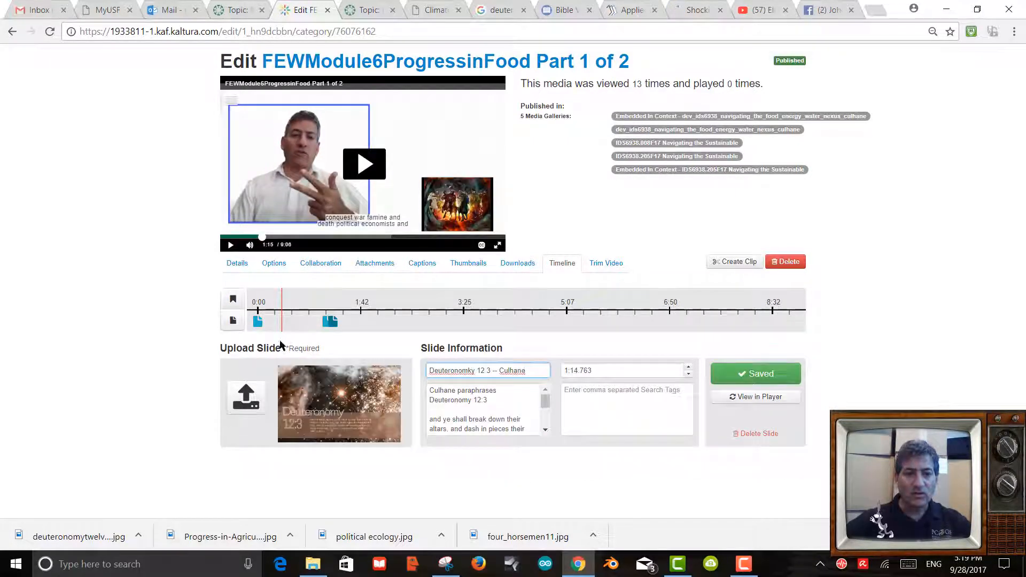
{"action": "left_click", "coordinate": [758, 376]}
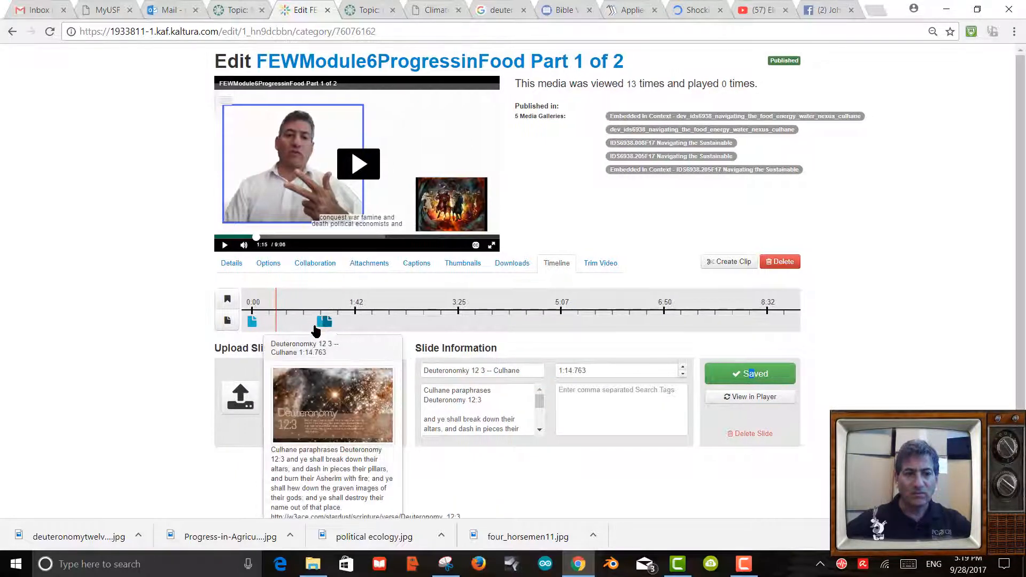
{"action": "left_click", "coordinate": [280, 326]}
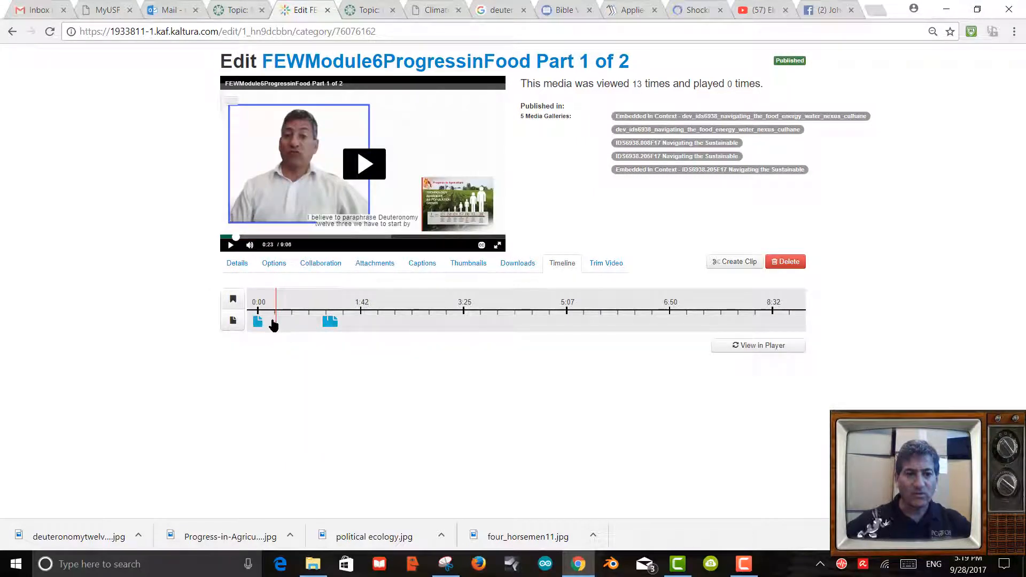
{"action": "mouse_move", "coordinate": [323, 326]}
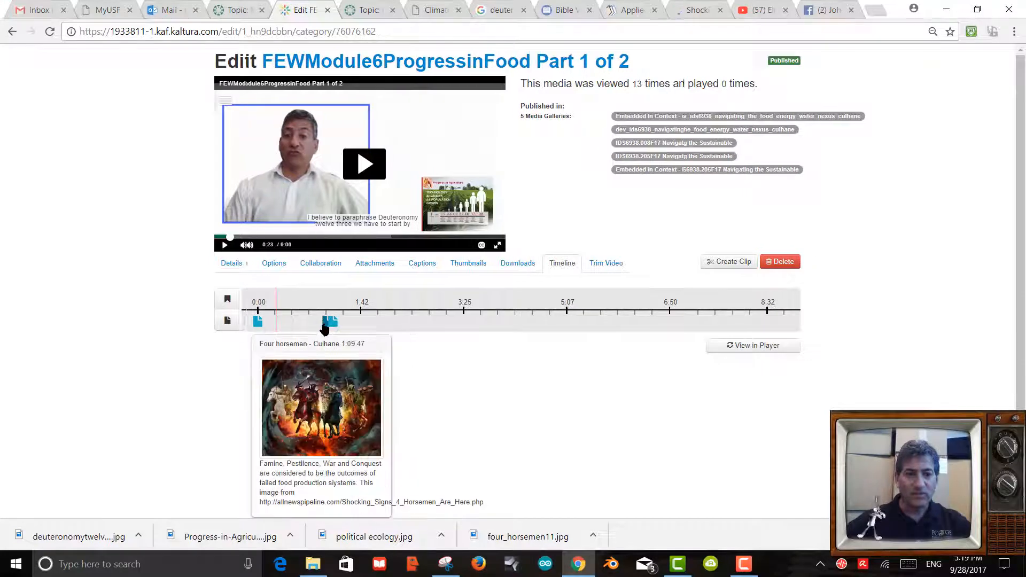
{"action": "mouse_move", "coordinate": [323, 326]}
{"action": "left_mouse_down"}
{"action": "mouse_move", "coordinate": [302, 326]}
{"action": "mouse_move", "coordinate": [345, 325]}
{"action": "mouse_move", "coordinate": [283, 328]}
{"action": "left_mouse_up"}
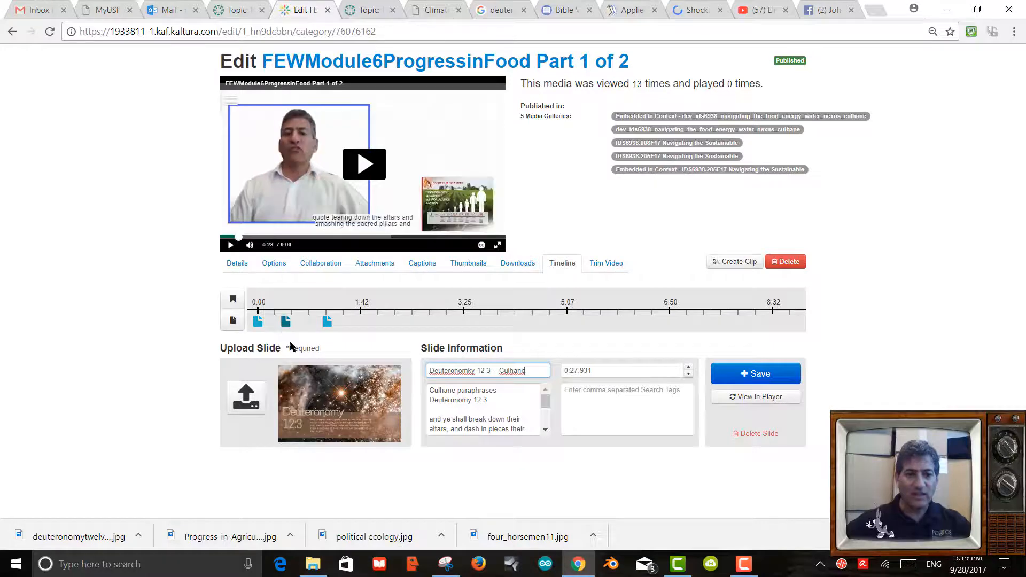
{"action": "mouse_move", "coordinate": [328, 326]}
{"action": "left_click_drag", "start_coordinate": [328, 326], "coordinate": [292, 327]}
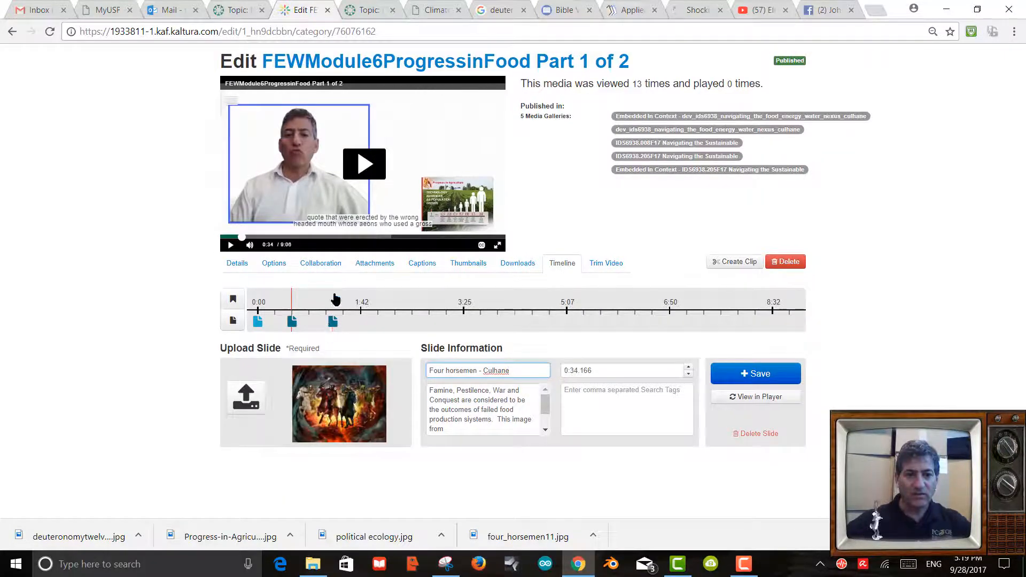
{"action": "left_click", "coordinate": [332, 303]}
Drag the Deuteronomy slide to 0:18.465 on the timeline and save its new time.
{"action": "left_click", "coordinate": [327, 307]}
{"action": "mouse_move", "coordinate": [332, 322]}
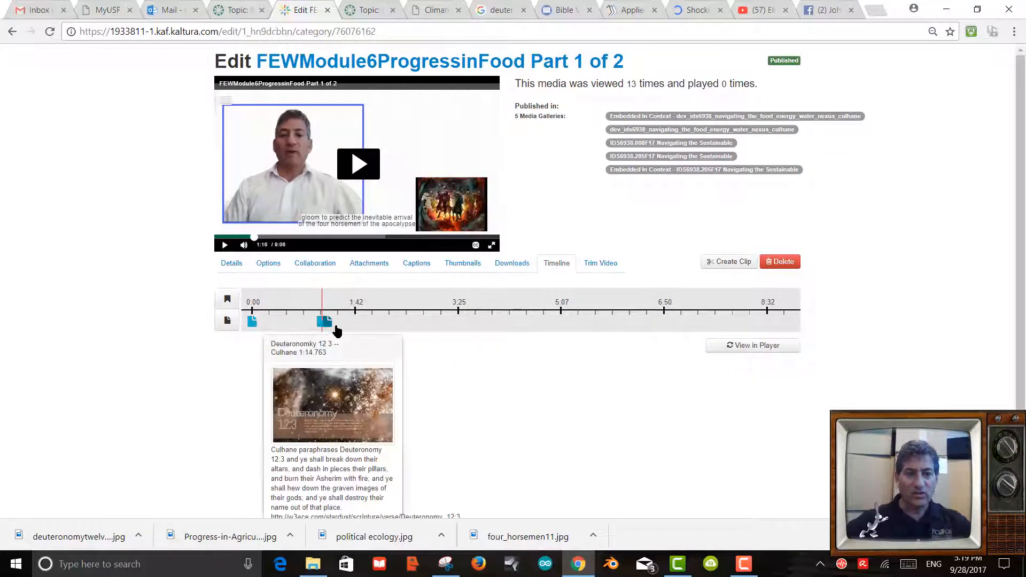
{"action": "left_click_drag", "start_coordinate": [323, 327], "coordinate": [284, 328]}
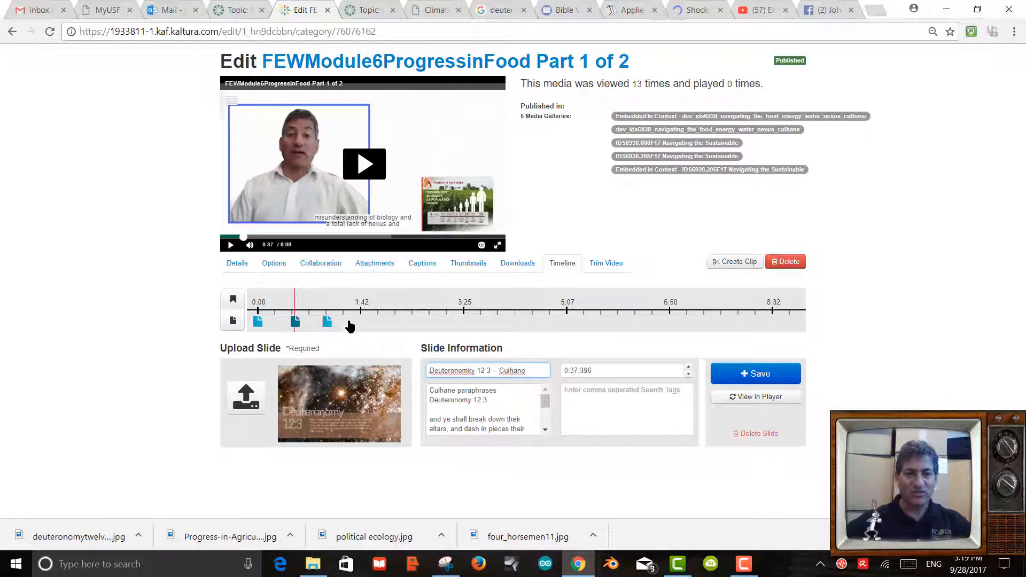
{"action": "mouse_move", "coordinate": [332, 324]}
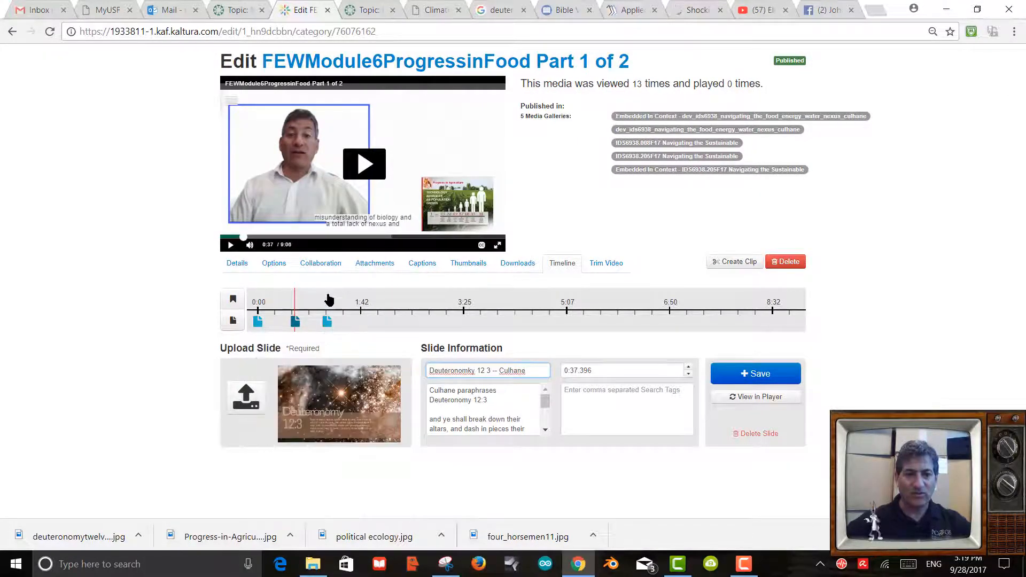
{"action": "left_click", "coordinate": [328, 301]}
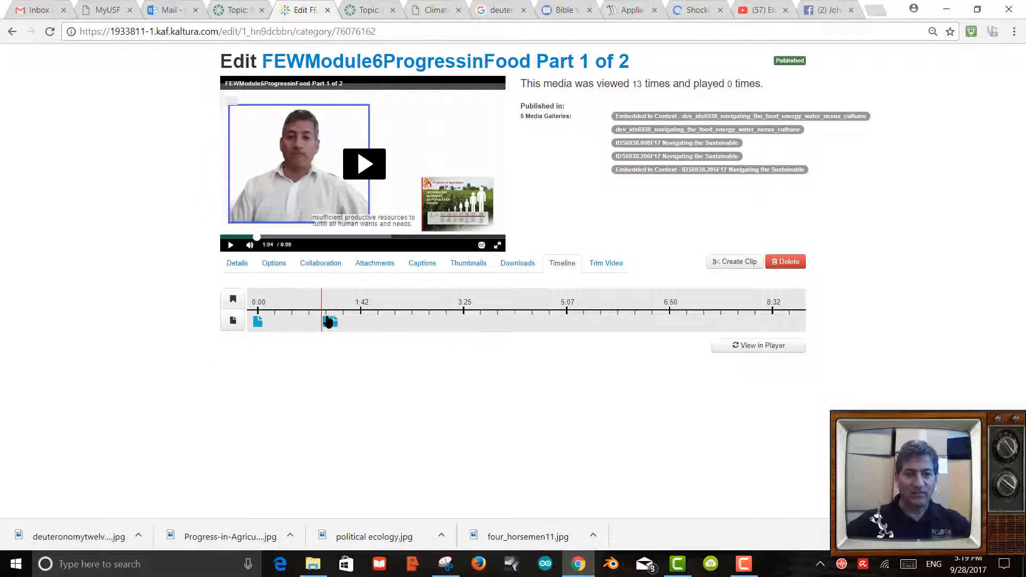
{"action": "left_click_drag", "start_coordinate": [328, 321], "coordinate": [262, 332]}
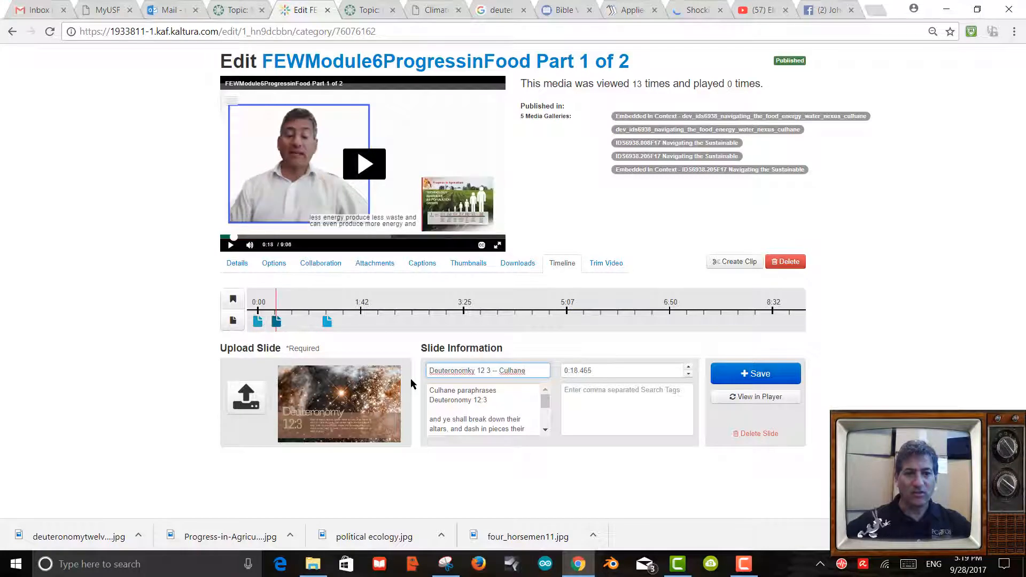
{"action": "left_click", "coordinate": [752, 380]}
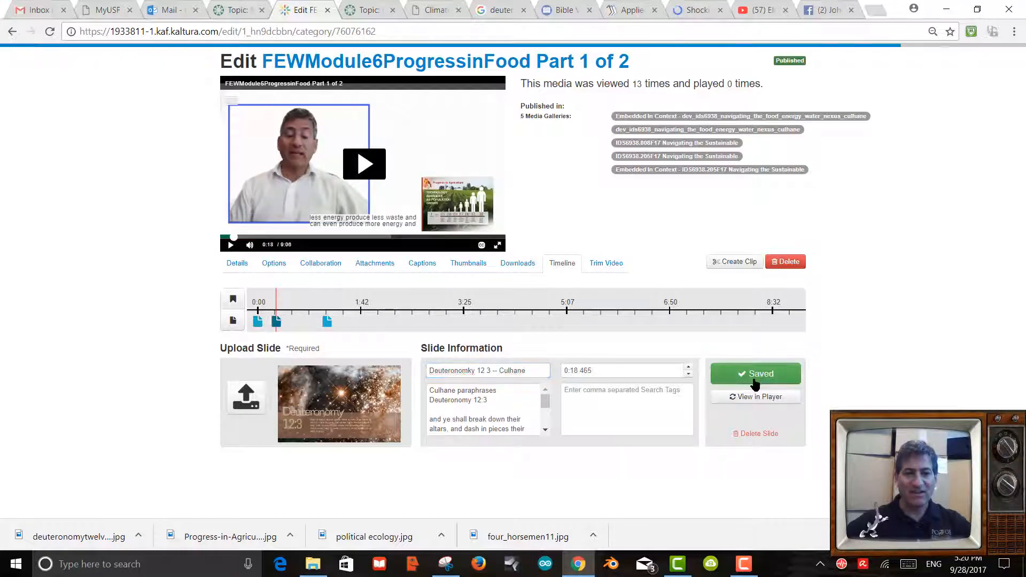
{"action": "left_click", "coordinate": [327, 306]}
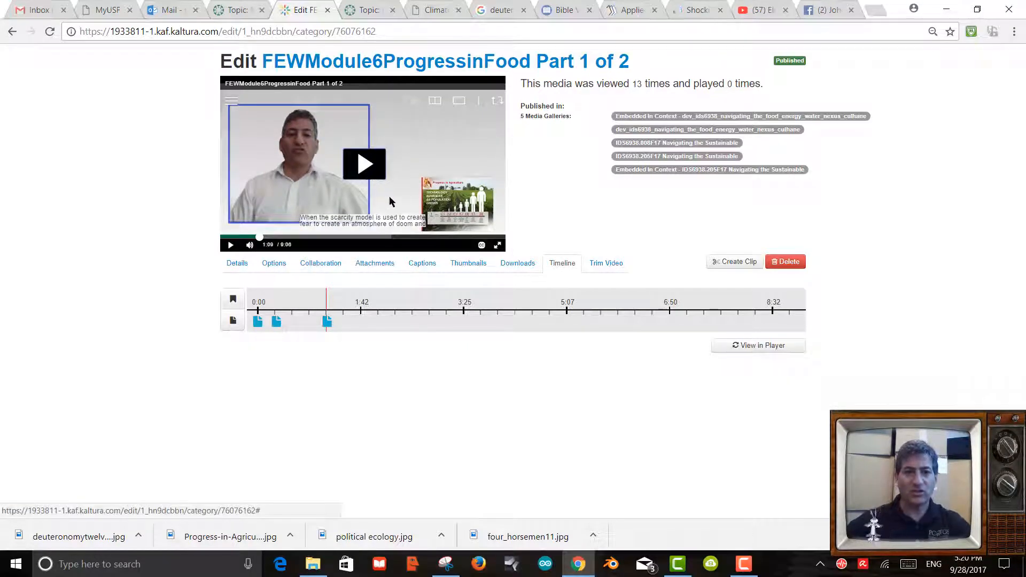
Play and pause the video, then browse the player's chapter list (01:15, 01:09, start).
{"action": "left_click", "coordinate": [363, 170]}
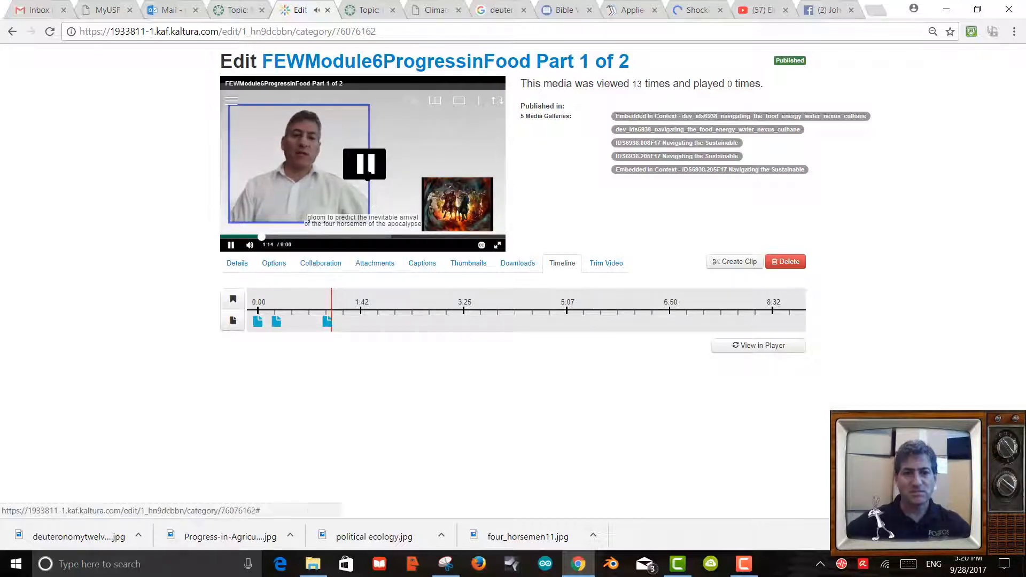
{"action": "left_click", "coordinate": [342, 322]}
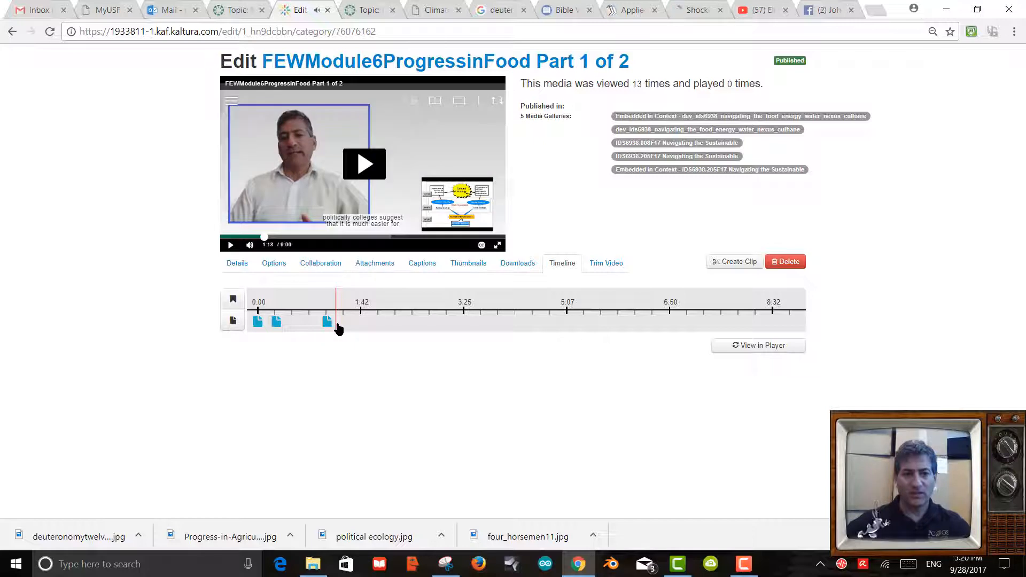
{"action": "left_click", "coordinate": [337, 323]}
{"action": "left_click", "coordinate": [328, 303]}
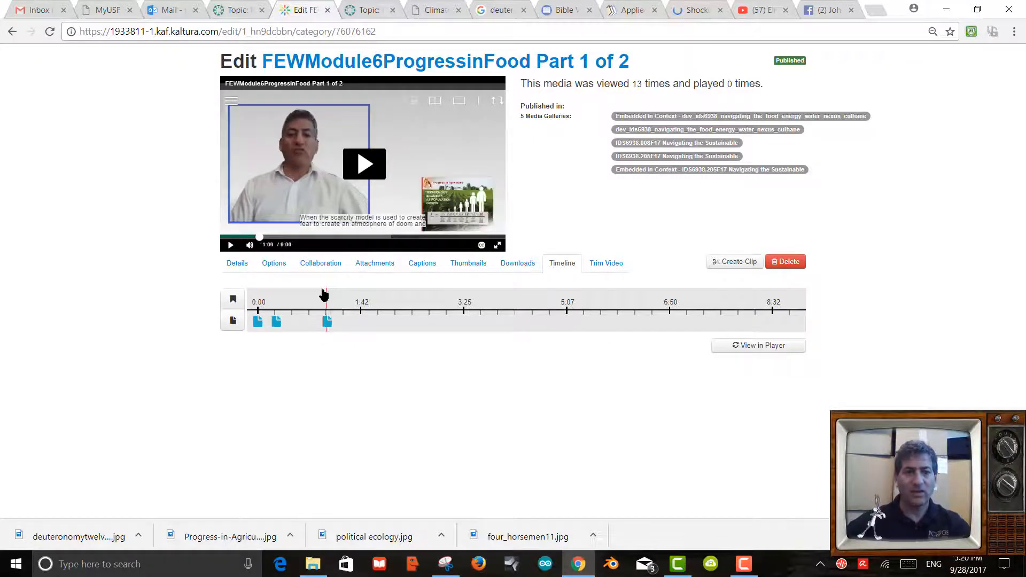
{"action": "left_click", "coordinate": [230, 101]}
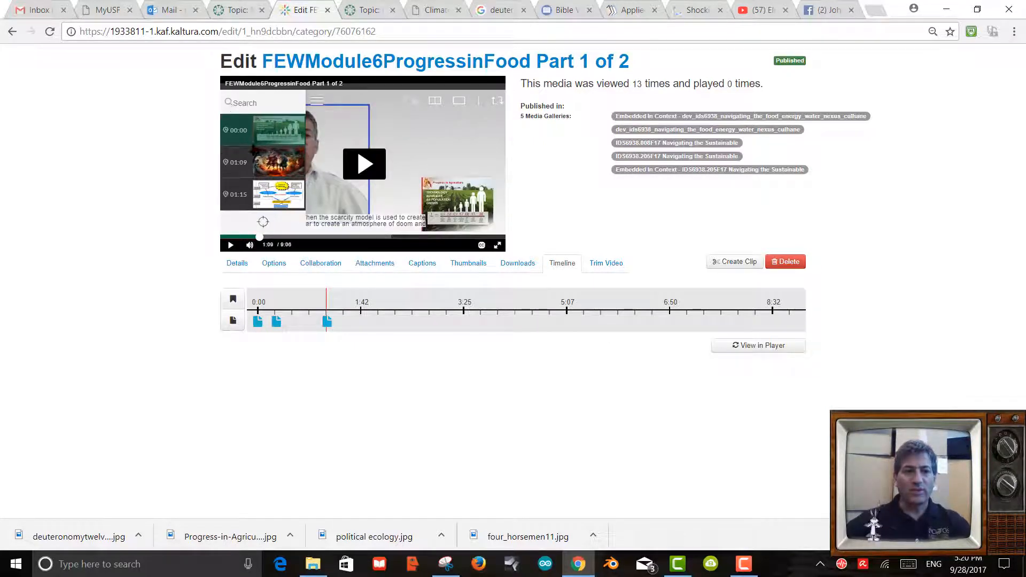
{"action": "left_click", "coordinate": [256, 198]}
{"action": "left_click", "coordinate": [267, 166]}
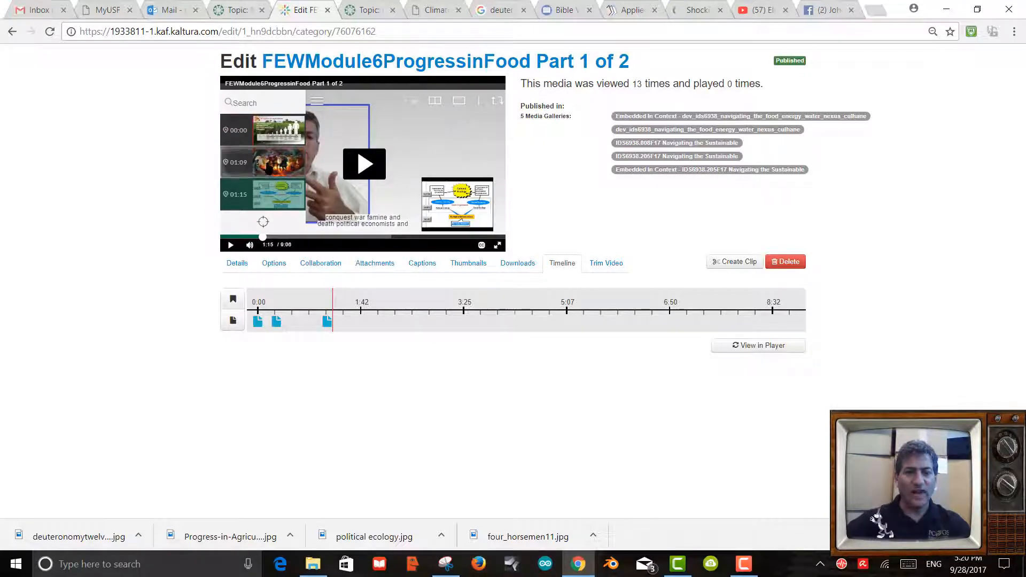
{"action": "left_click", "coordinate": [267, 129]}
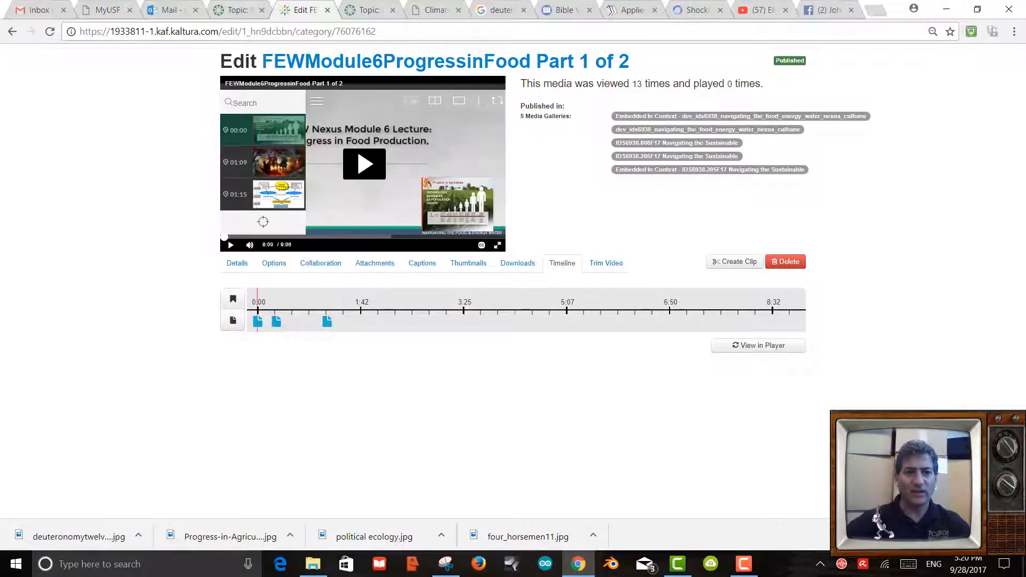
Reopen the Deuteronomy 12 3 slide at 0:18.465 and save it again.
{"action": "left_click", "coordinate": [271, 322]}
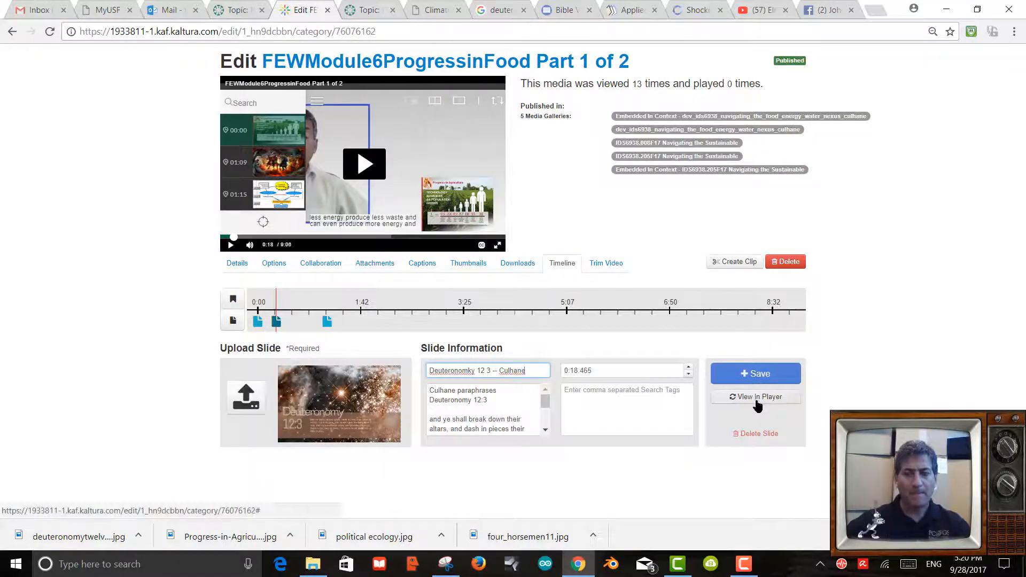
{"action": "left_click", "coordinate": [318, 102]}
{"action": "left_click", "coordinate": [232, 106]}
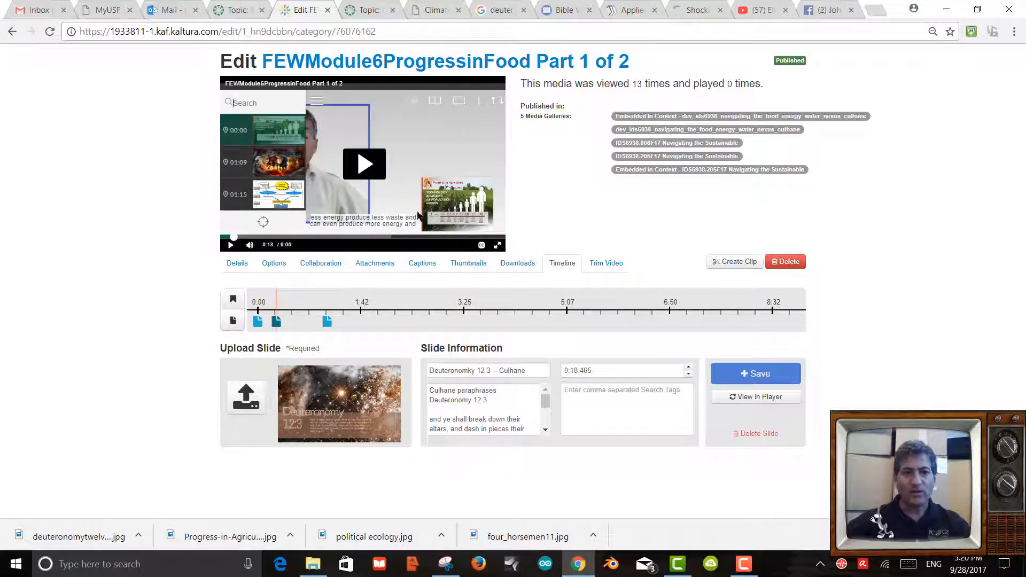
{"action": "left_click", "coordinate": [746, 380]}
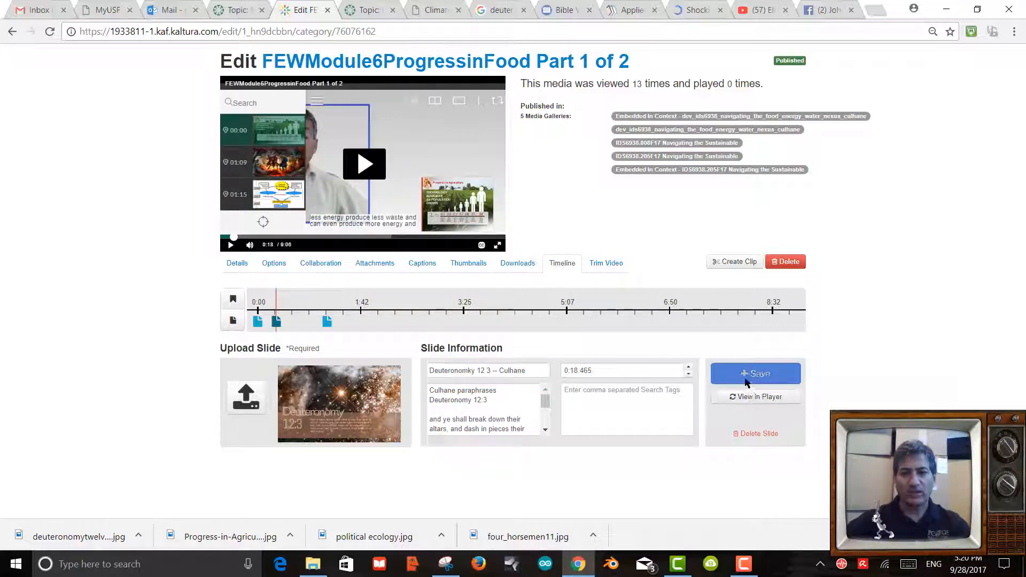
Reload the player and check that its chapter list now includes the 00:18 slide.
{"action": "left_click", "coordinate": [761, 396]}
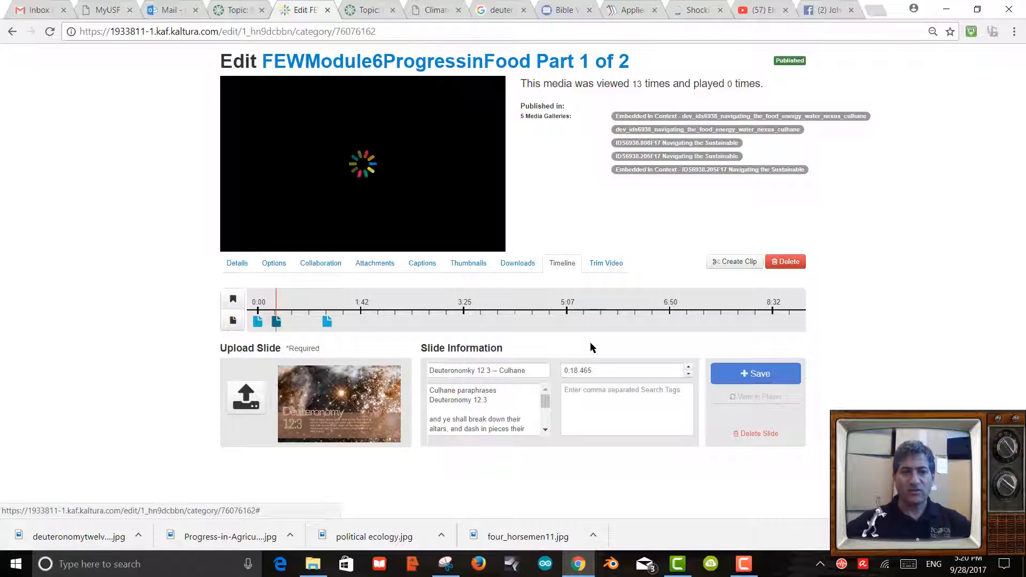
{"action": "left_click", "coordinate": [232, 103]}
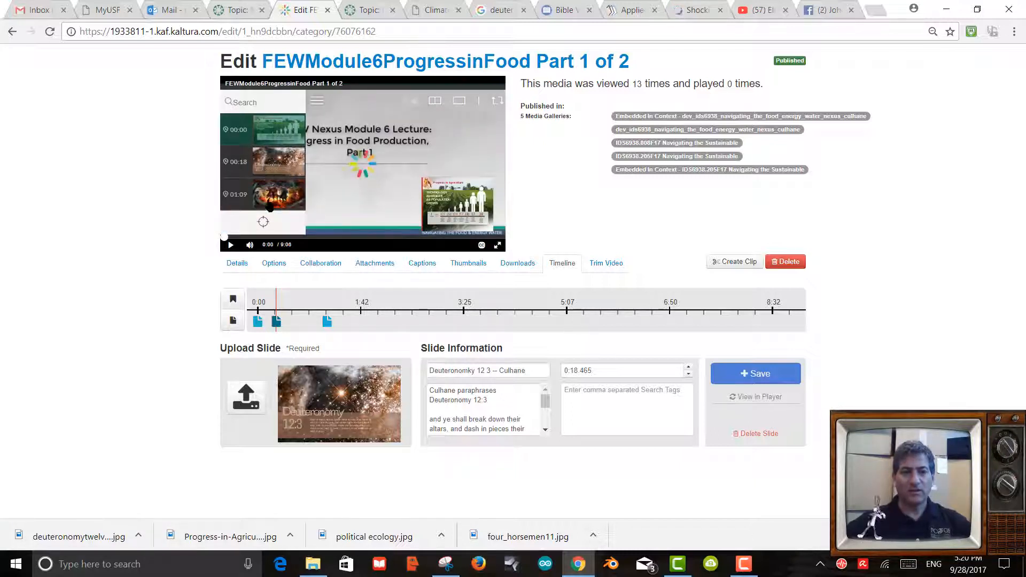
{"action": "left_click", "coordinate": [270, 205]}
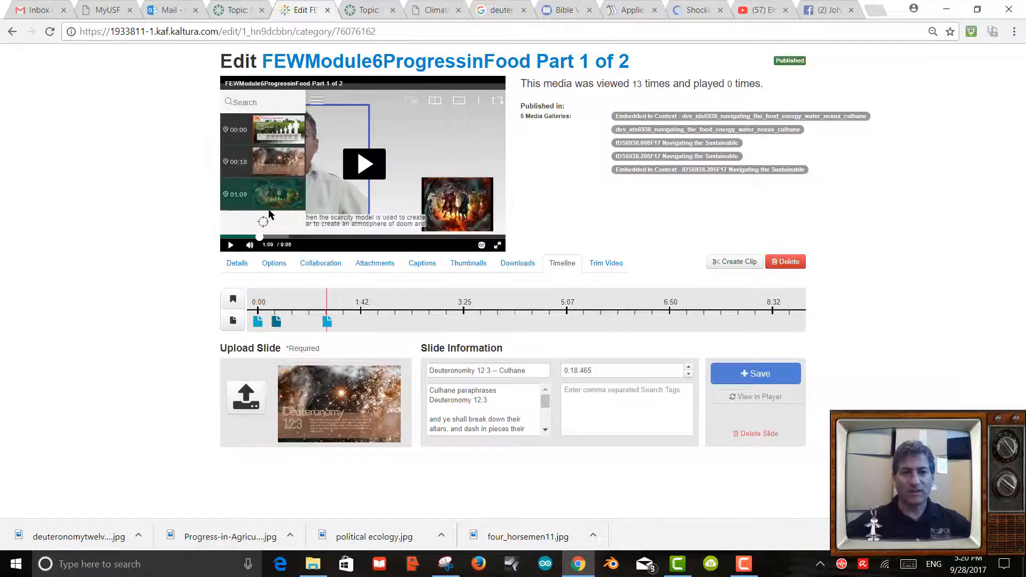
Create a new blank slide at 1:19.168 on the timeline.
{"action": "mouse_move", "coordinate": [331, 327]}
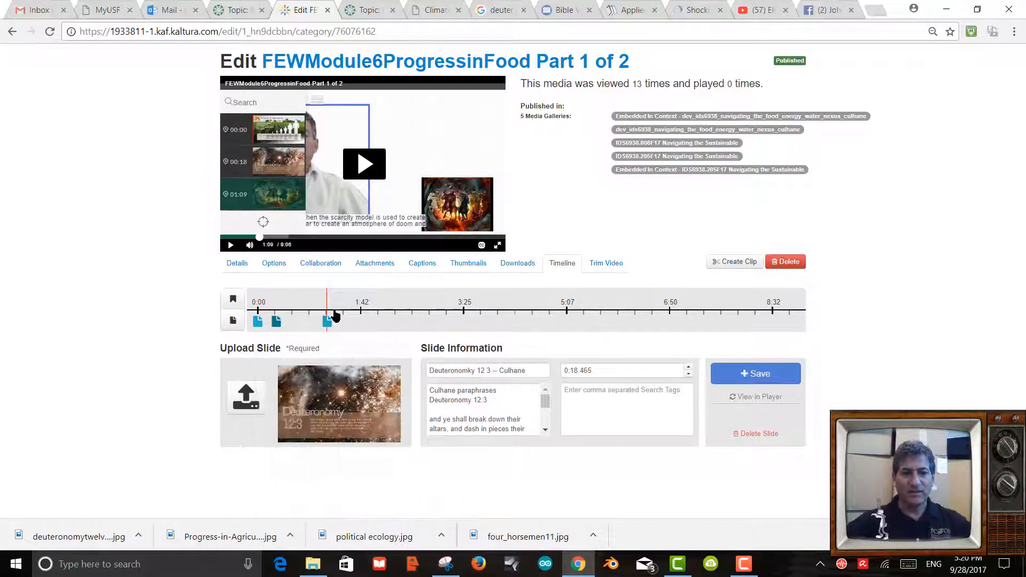
{"action": "left_click", "coordinate": [333, 304]}
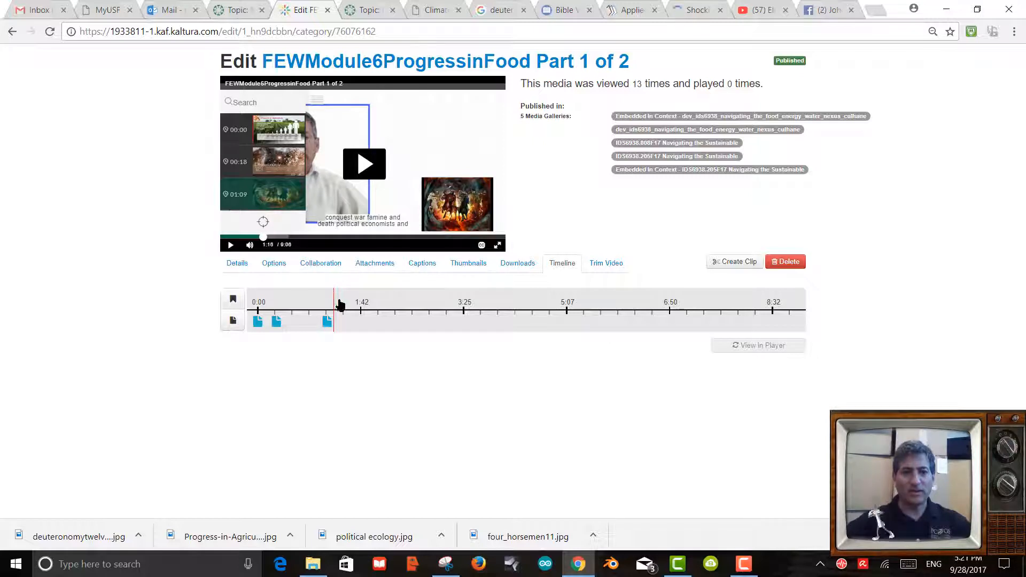
{"action": "left_click", "coordinate": [365, 164]}
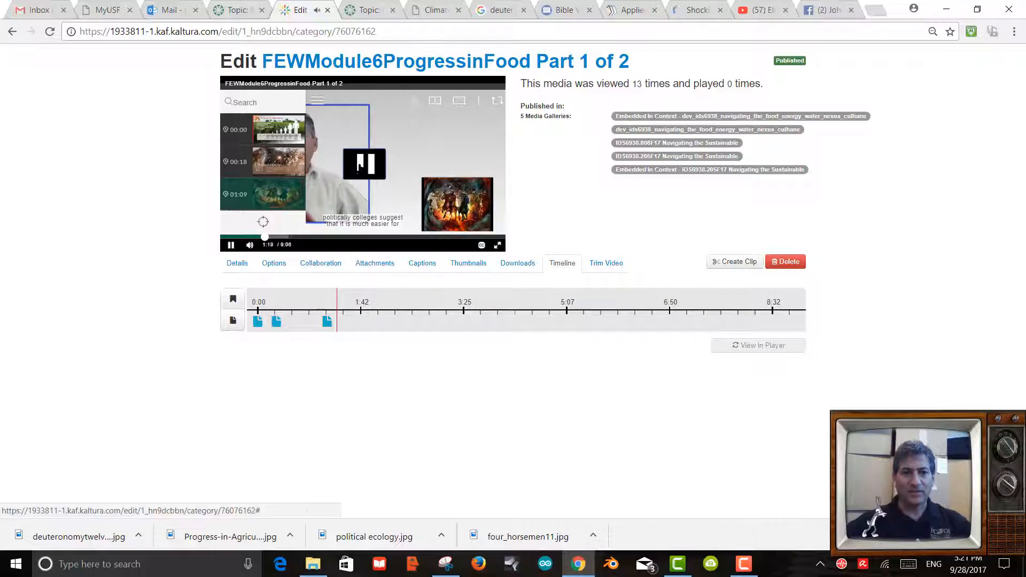
{"action": "left_click", "coordinate": [359, 167]}
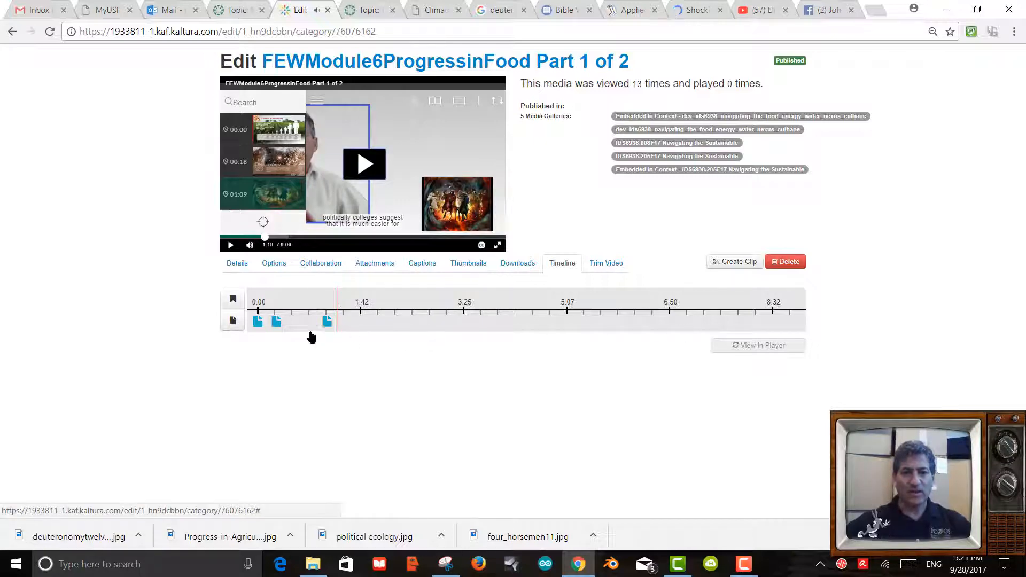
{"action": "left_click", "coordinate": [233, 321]}
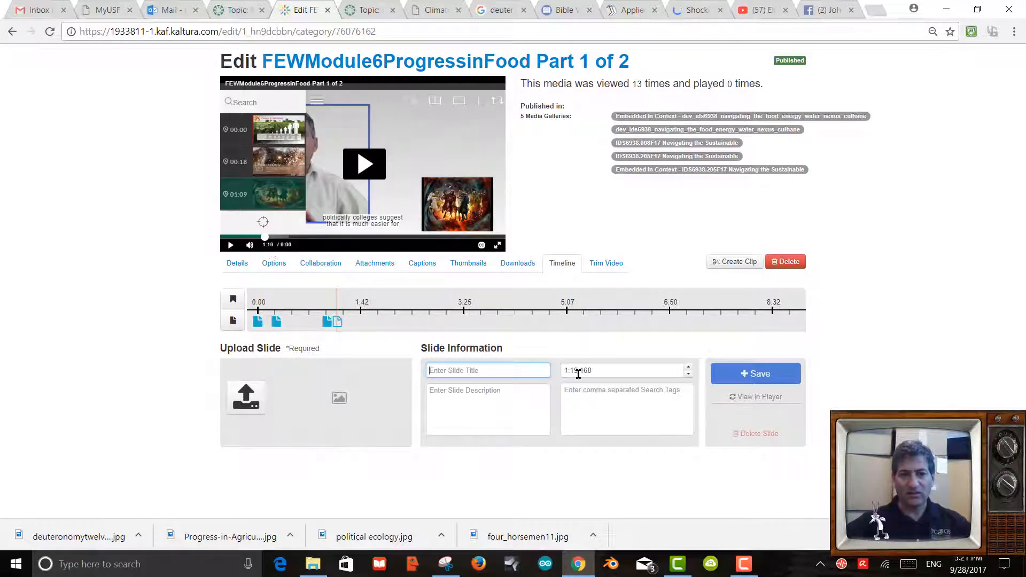
Upload the political ecology diagram as the image for the 1:19.168 slide.
{"action": "left_click", "coordinate": [246, 396]}
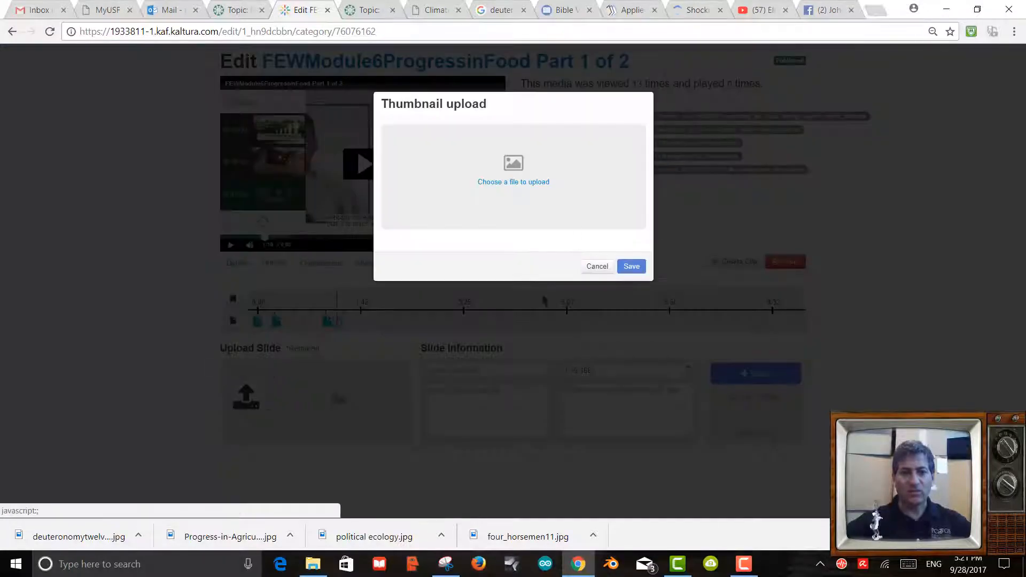
{"action": "left_click", "coordinate": [529, 186]}
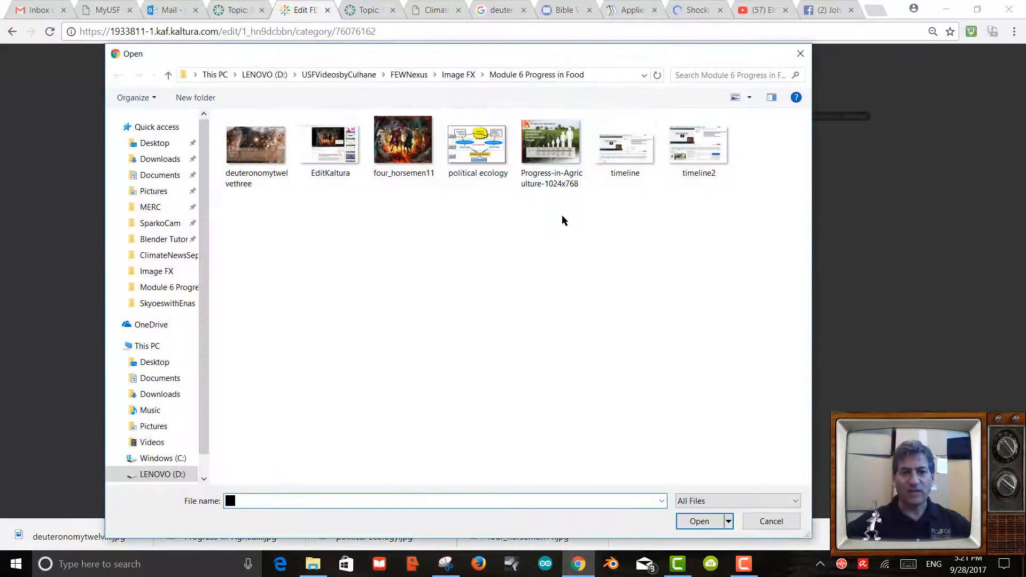
{"action": "double_click", "coordinate": [477, 145]}
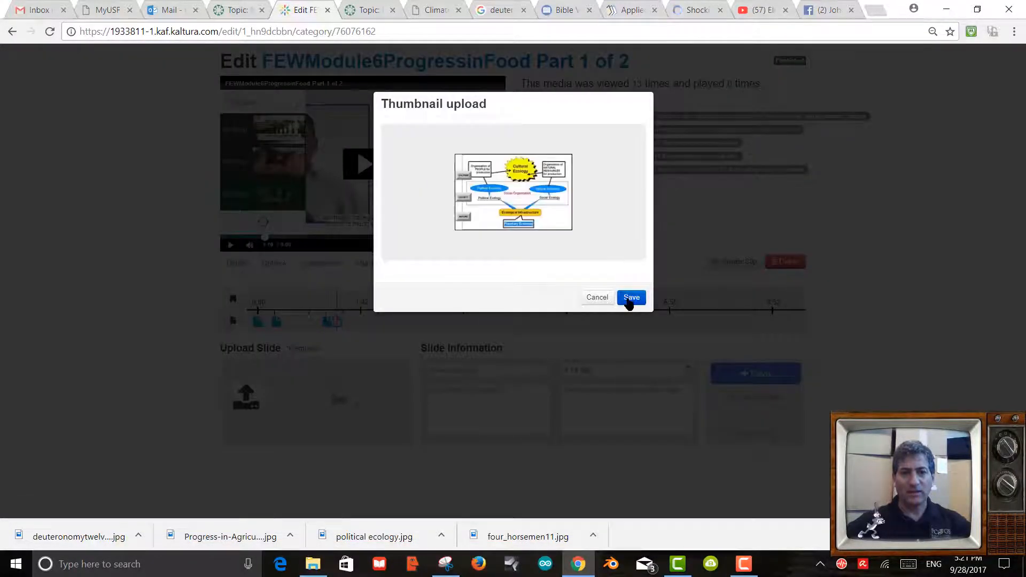
{"action": "left_click", "coordinate": [630, 299]}
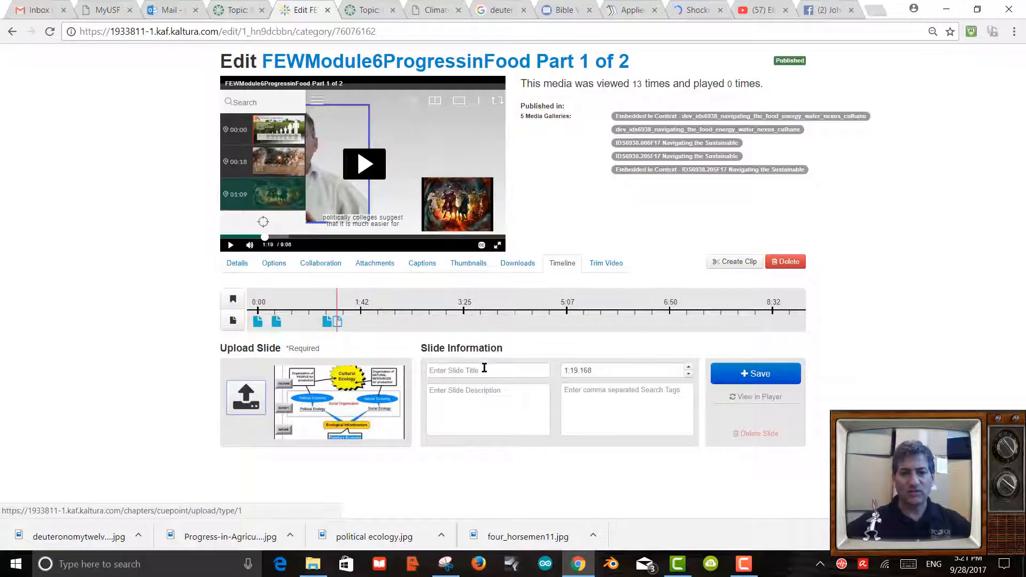
Title the slide 'Political Ecology and Economy -- ' plus the author's surname, and begin the description with 'This'.
{"action": "left_click", "coordinate": [436, 368]}
{"action": "type", "text": "P"}
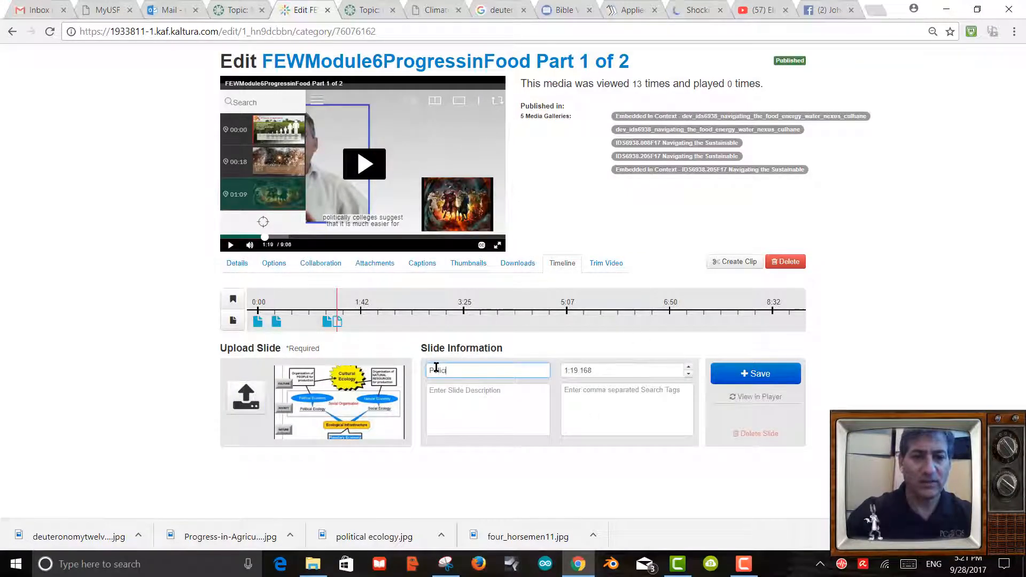
{"action": "type", "text": "oli"}
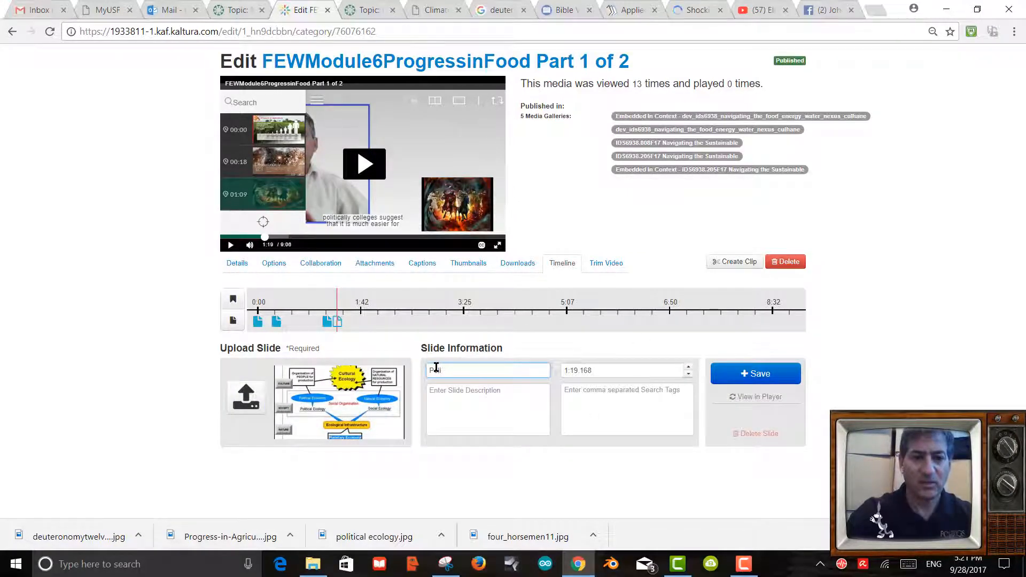
{"action": "type", "text": "tical Ecology"}
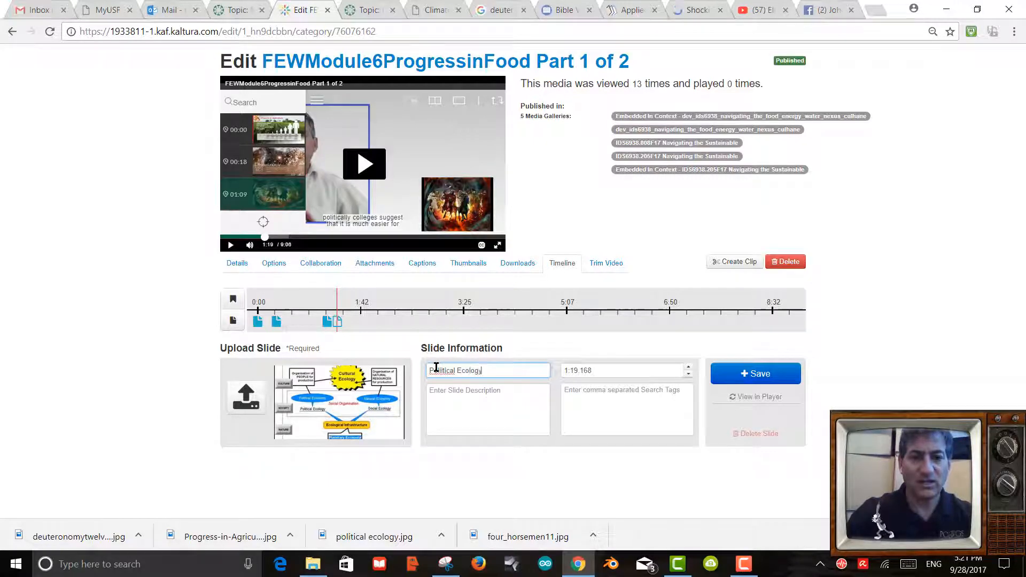
{"action": "type", "text": " and Econ"}
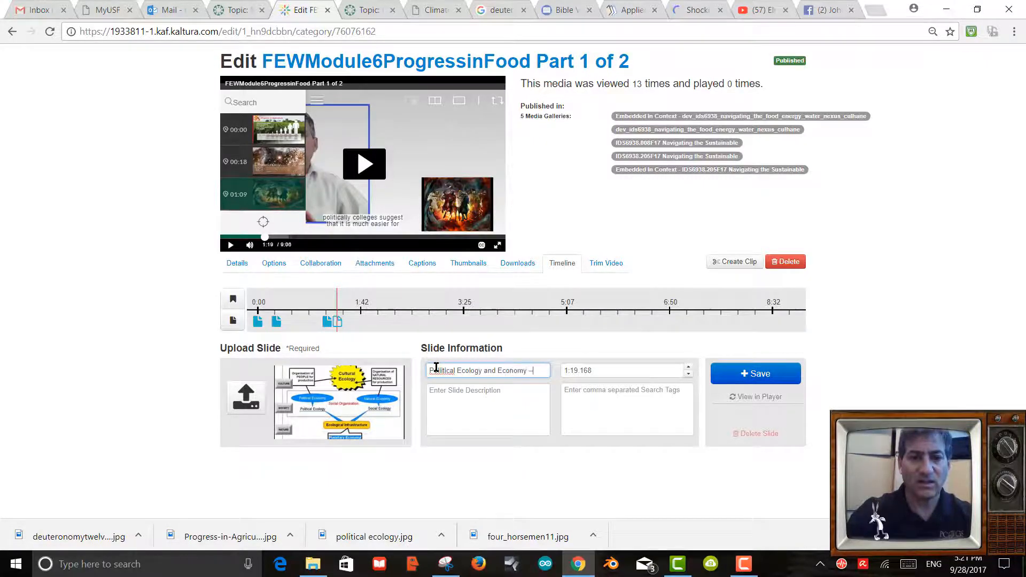
{"action": "type", "text": "omy -- Culhane"}
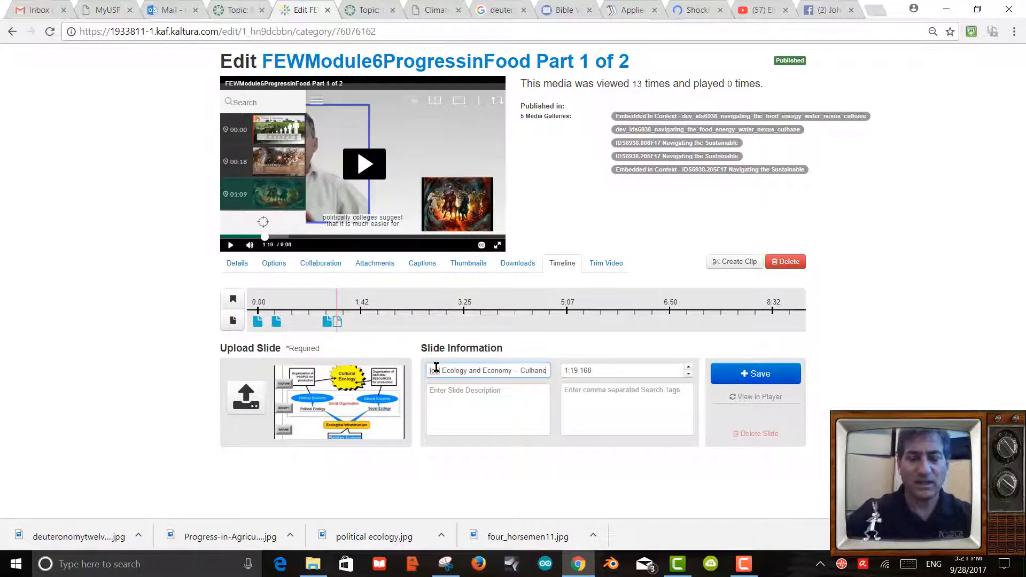
{"action": "left_click", "coordinate": [465, 390]}
{"action": "type", "text": "This slide comes from"}
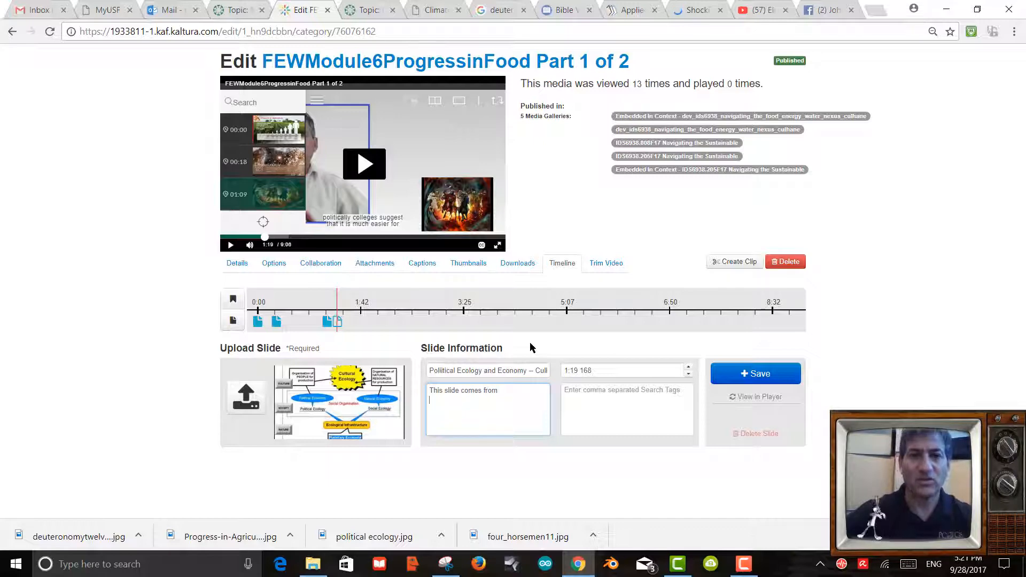
{"action": "left_click", "coordinate": [508, 11]}
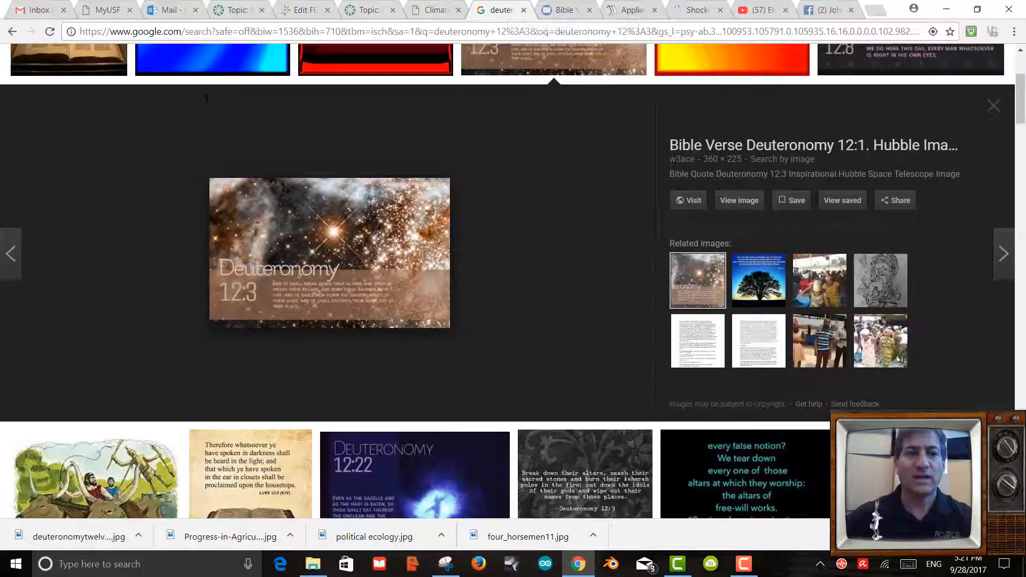
Open the diagram's Wikibooks page, Applied Ecology/New Societies and Cultures, and copy its address.
{"action": "left_click", "coordinate": [13, 32]}
{"action": "left_click", "coordinate": [13, 34]}
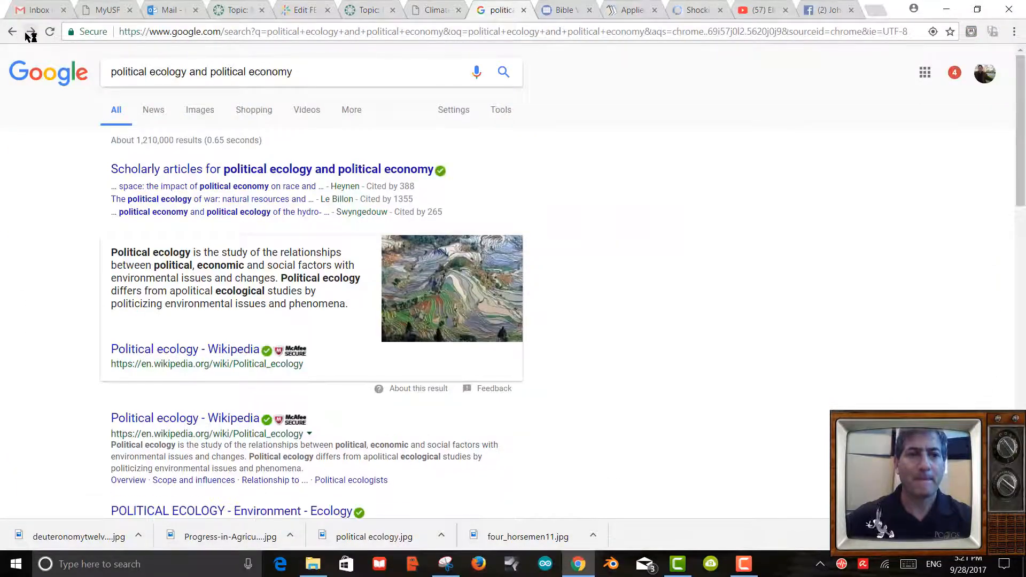
{"action": "left_click", "coordinate": [32, 35]}
{"action": "scroll", "coordinate": [513, 278], "scroll_direction": "down", "scroll_amount": 10}
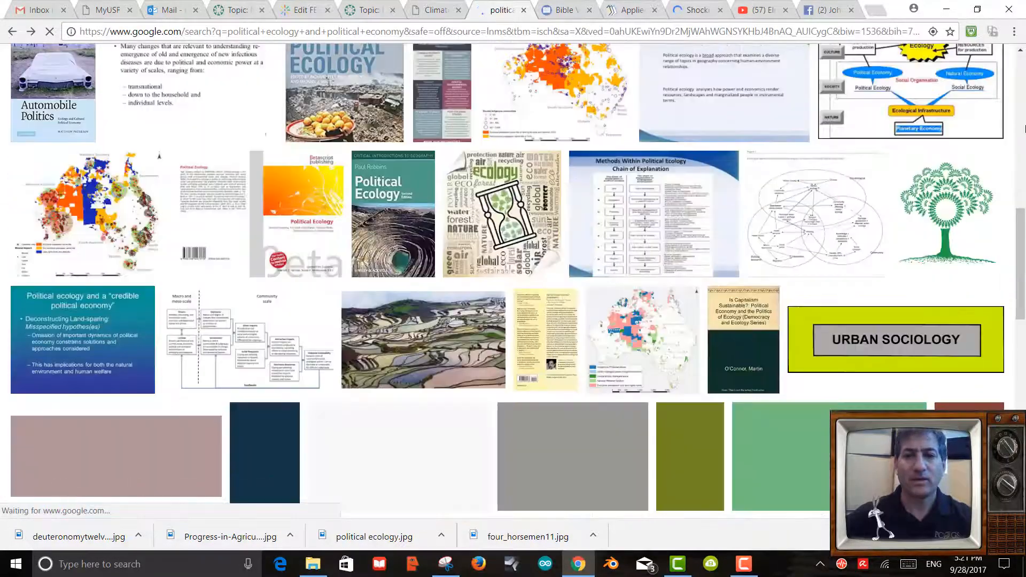
{"action": "left_click", "coordinate": [953, 94]}
{"action": "left_click", "coordinate": [889, 97]}
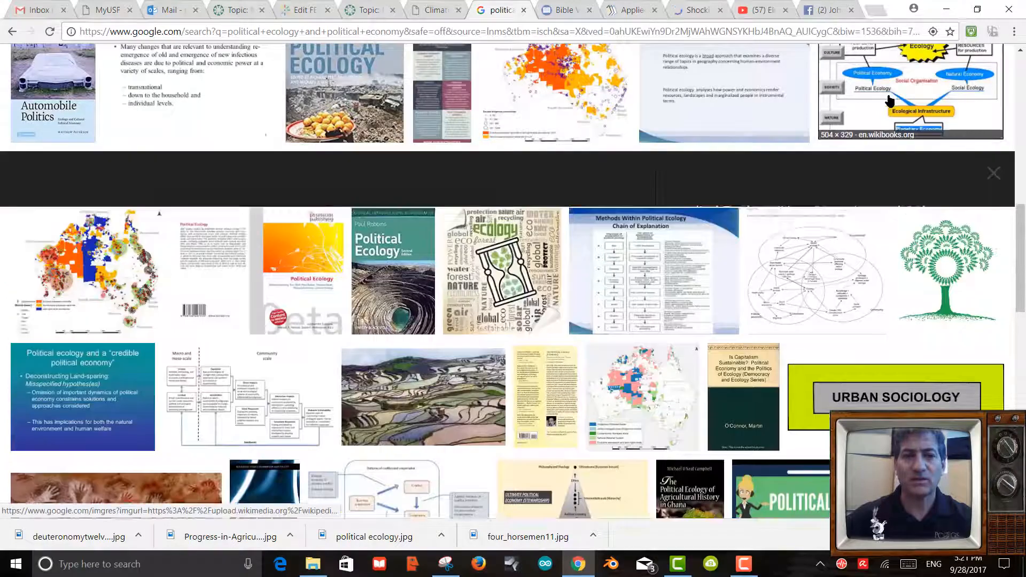
{"action": "left_click", "coordinate": [689, 267]}
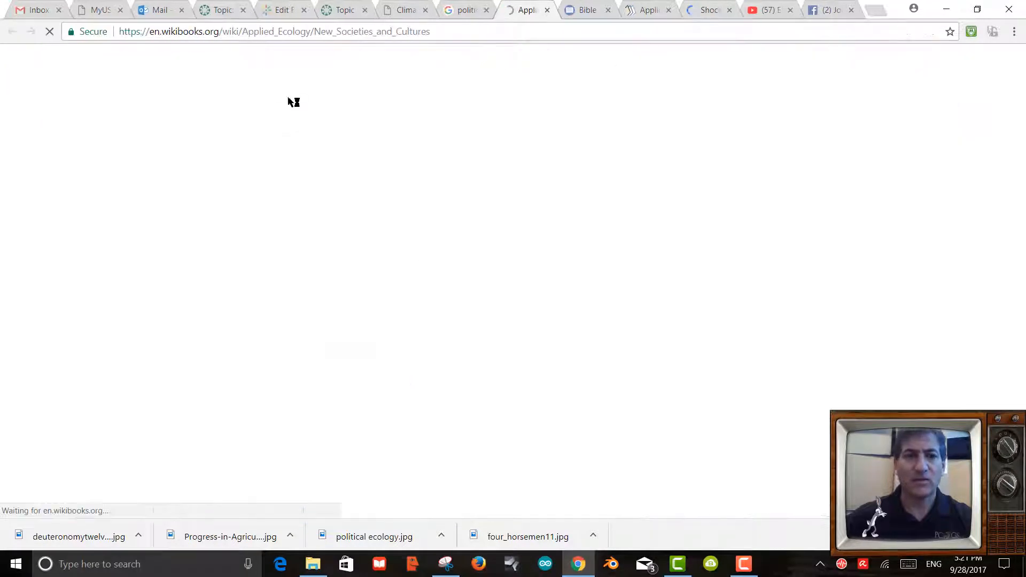
{"action": "left_click", "coordinate": [253, 32]}
{"action": "key", "text": "ctrl+c"}
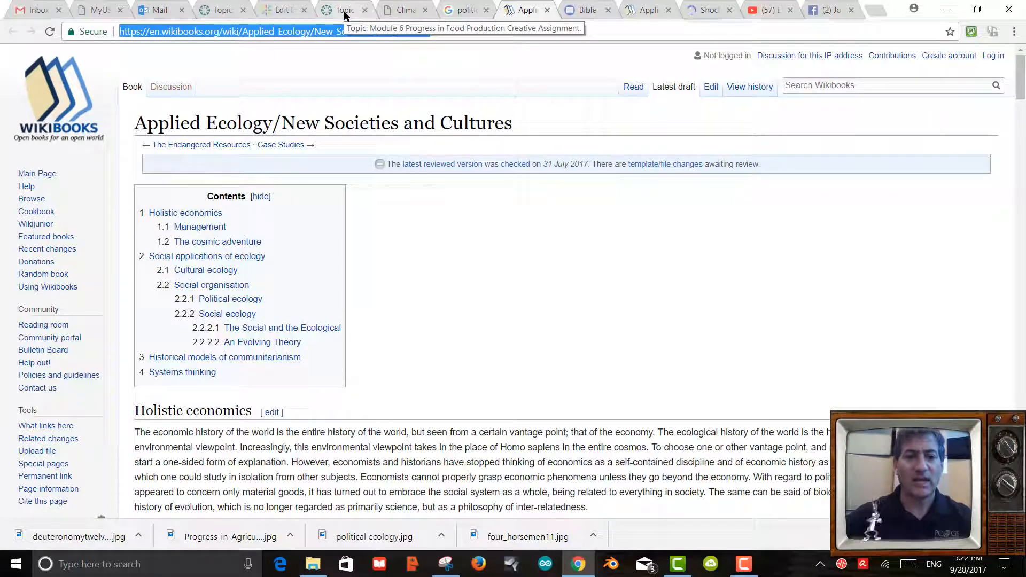
{"action": "left_click", "coordinate": [278, 11]}
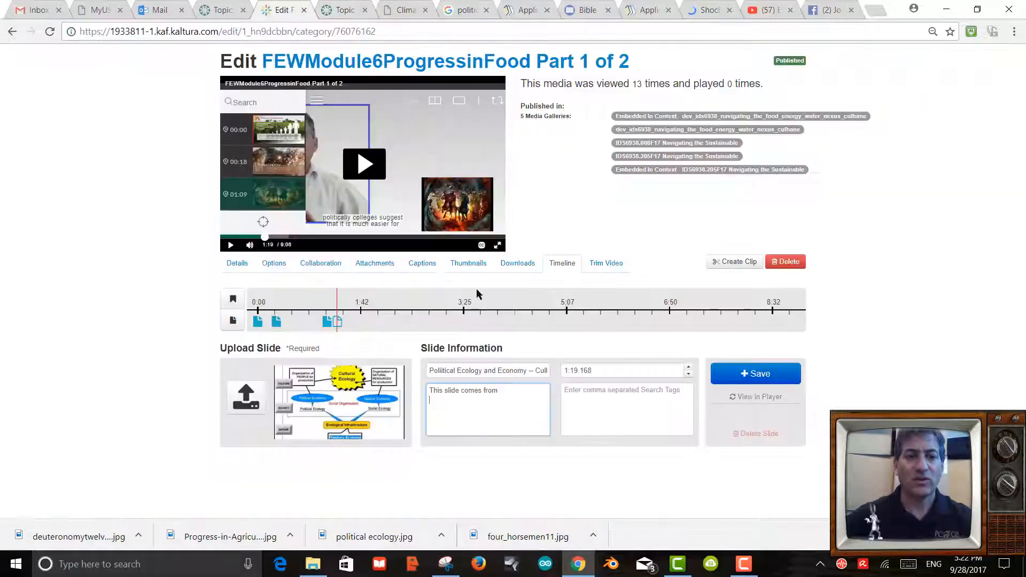
Paste the Wikibooks link and add 'Political Ecology explains much of how natural systems are influenced'.
{"action": "key", "text": "ctrl+v"}
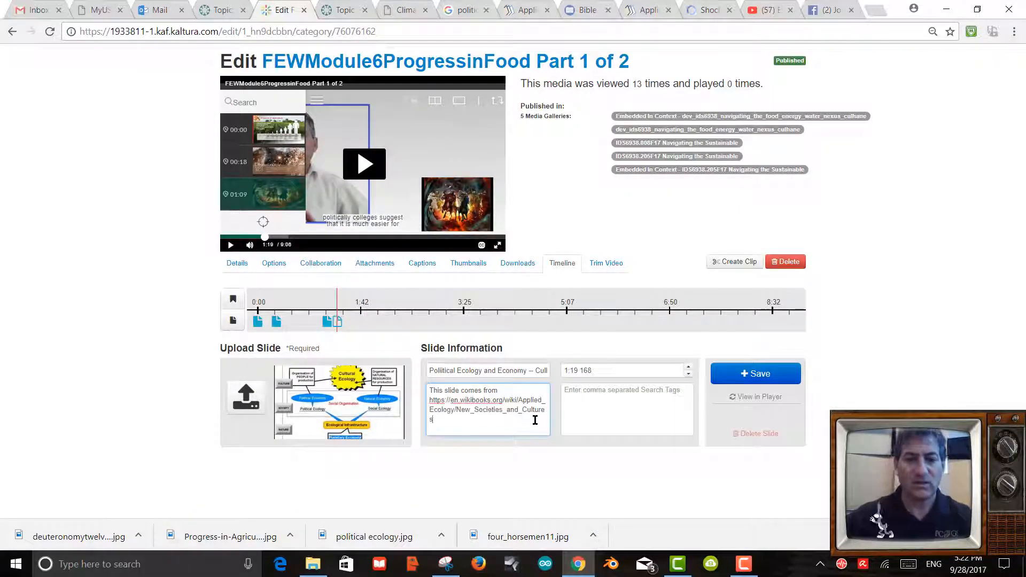
{"action": "key", "text": "Return"}
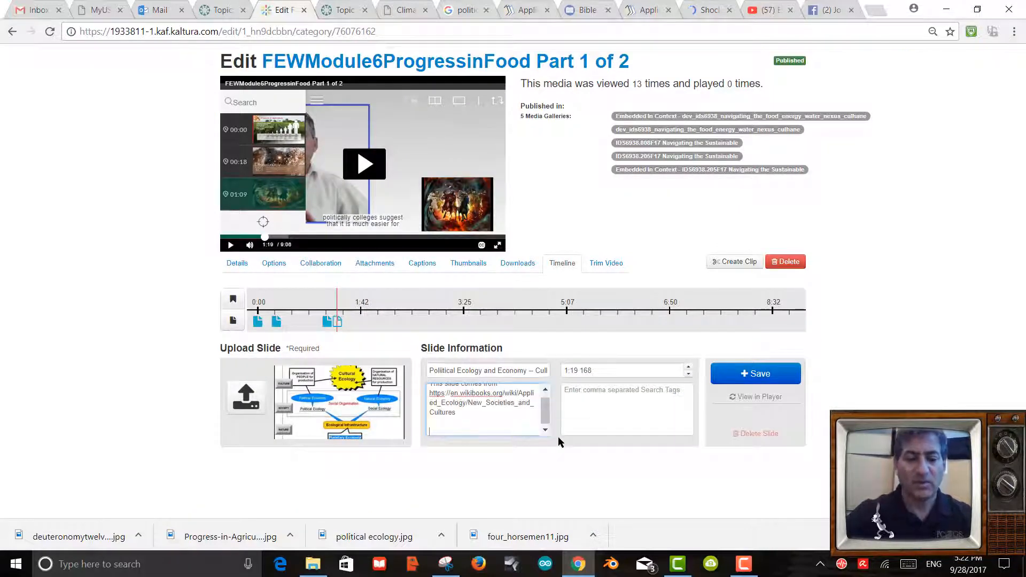
{"action": "type", "text": "Polica"}
{"action": "key", "text": "BackSpace"}
{"action": "type", "text": "ital Ecology"}
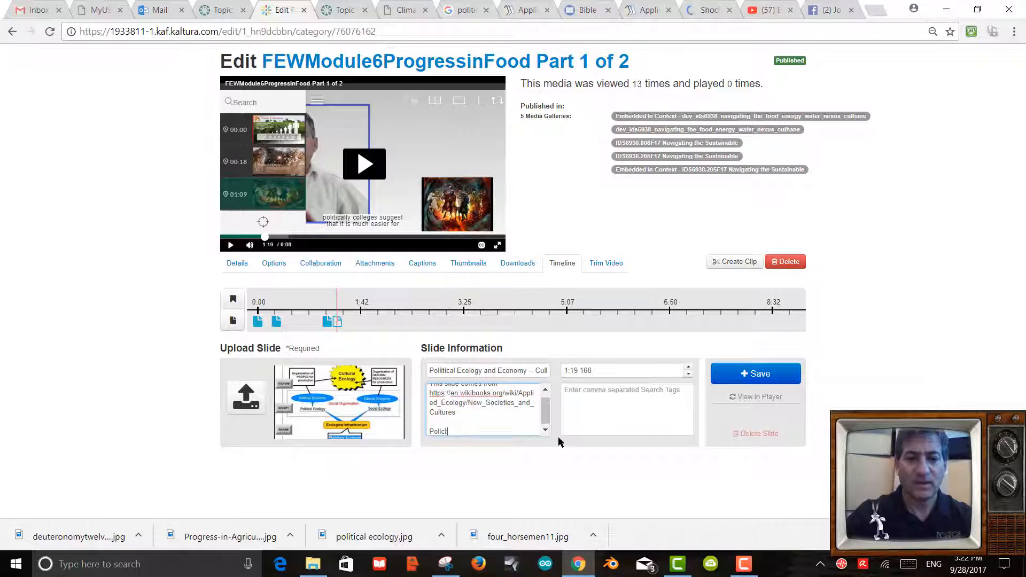
{"action": "type", "text": " ex"}
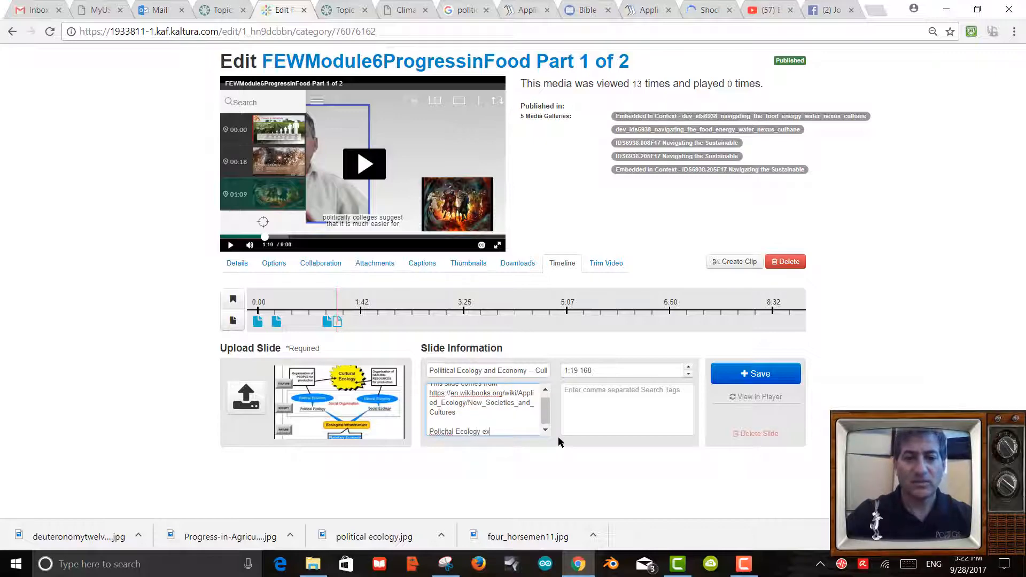
{"action": "type", "text": "plains much of"}
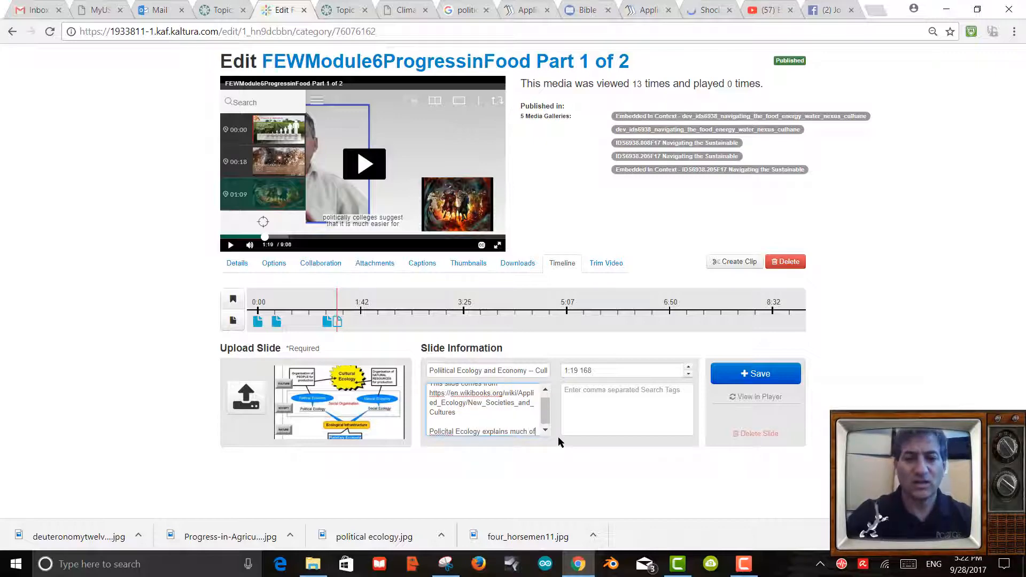
{"action": "type", "text": " how natu"}
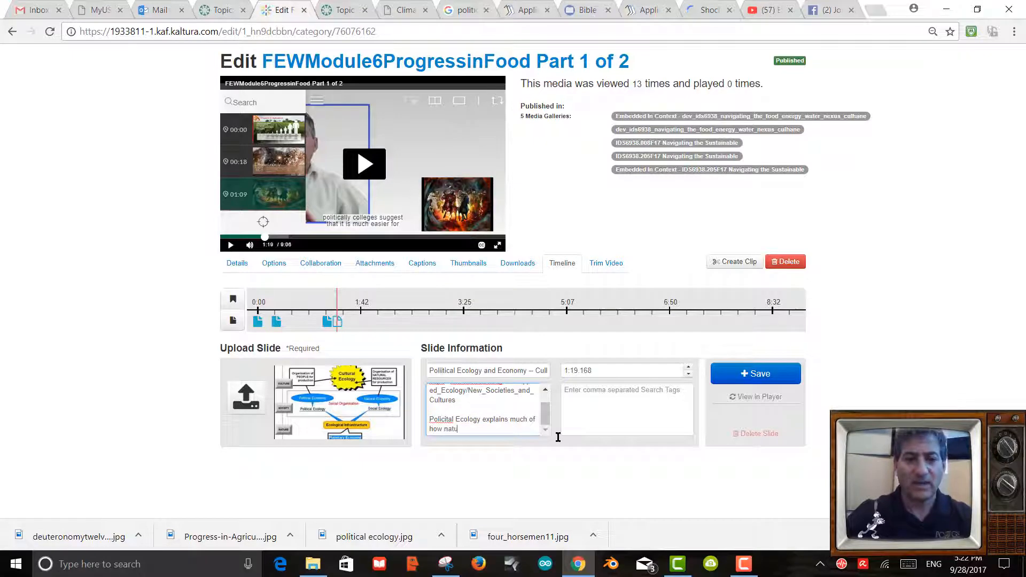
{"action": "type", "text": "ral systems are in"}
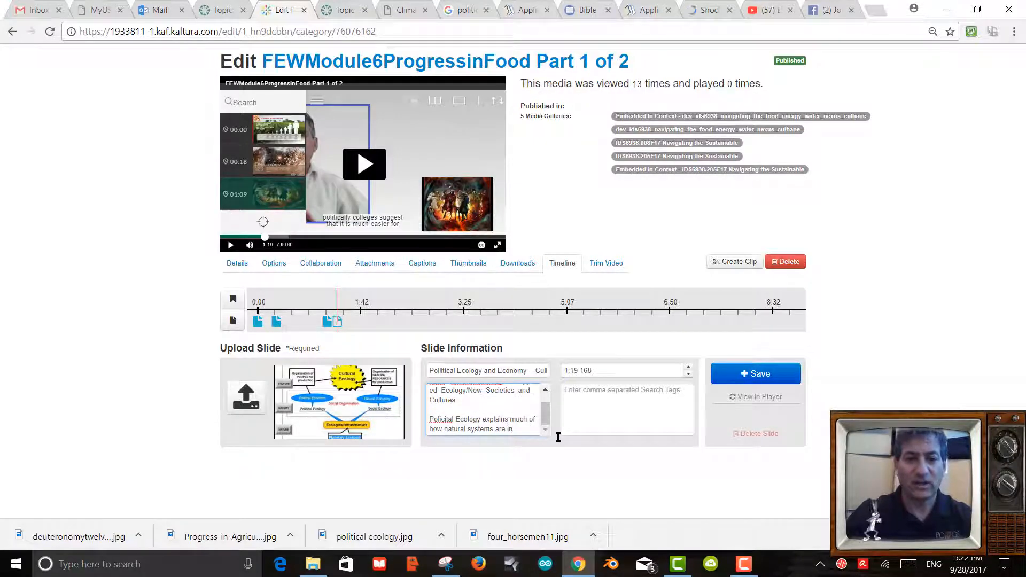
{"action": "type", "text": "fluenced by politics"}
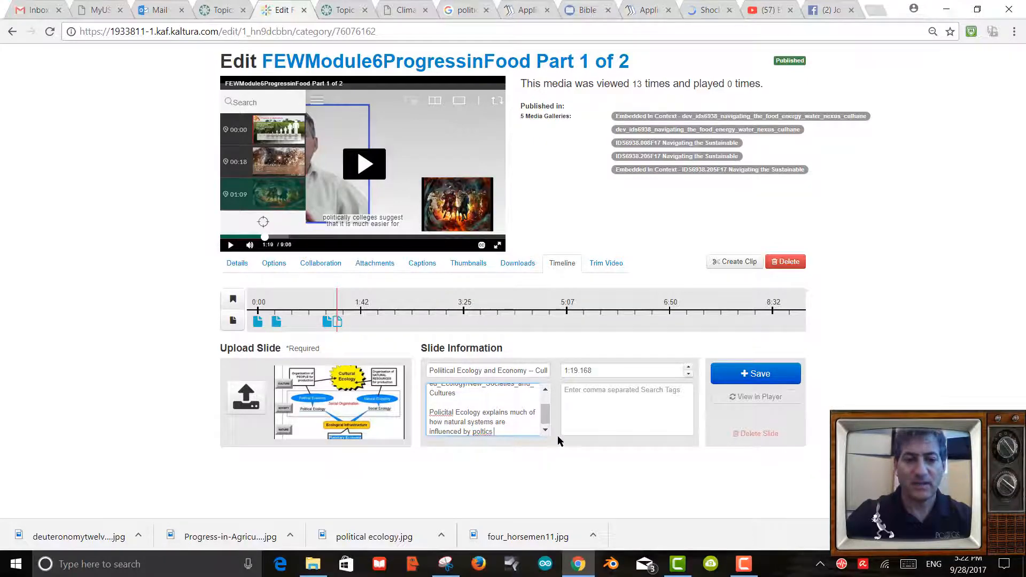
Correct the misspelled words to 'politics' and 'Political', then save the slide.
{"action": "right_click", "coordinate": [484, 432]}
{"action": "left_click", "coordinate": [516, 256]}
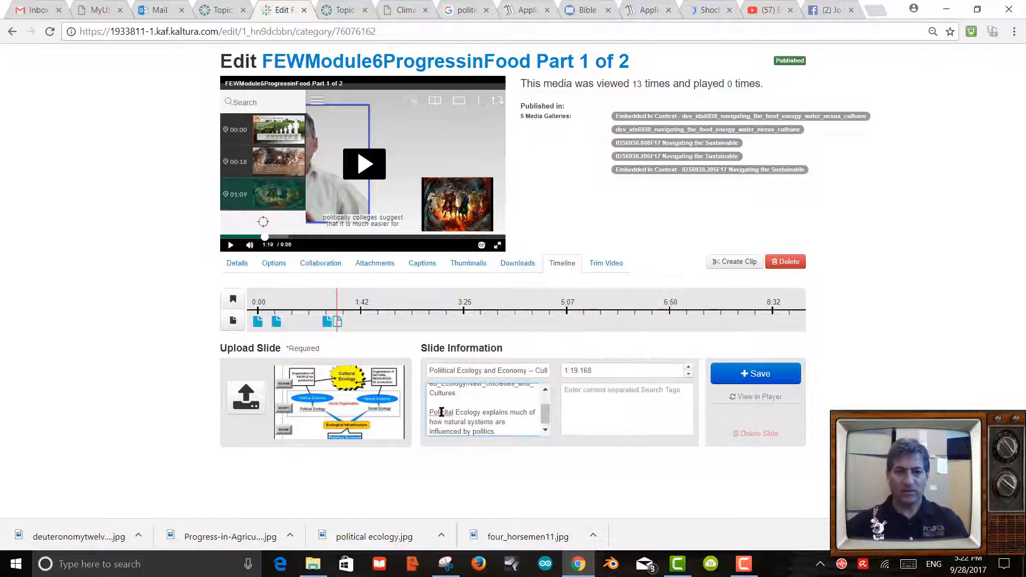
{"action": "right_click", "coordinate": [441, 412]}
{"action": "left_click", "coordinate": [469, 234]}
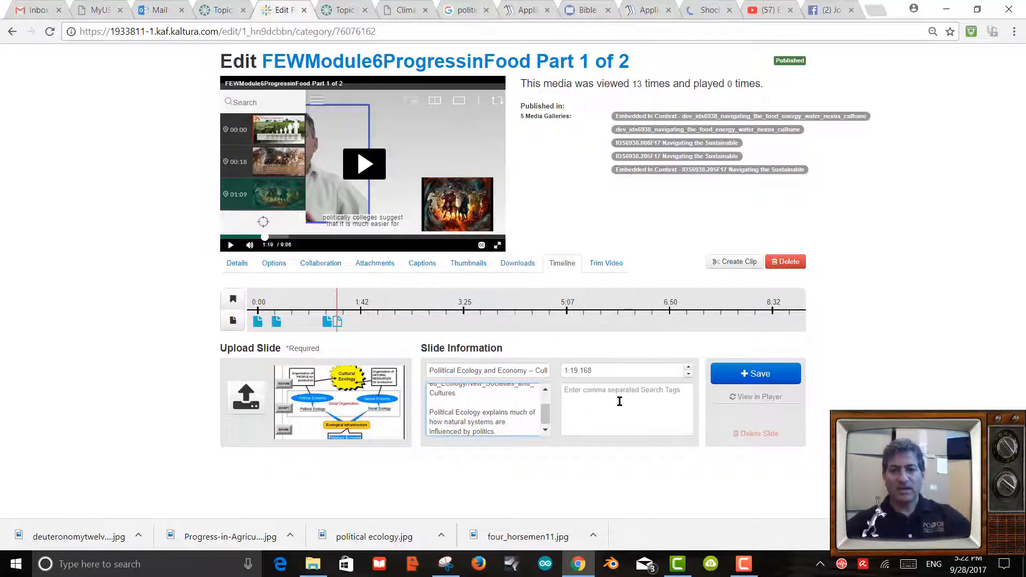
{"action": "left_click", "coordinate": [745, 379]}
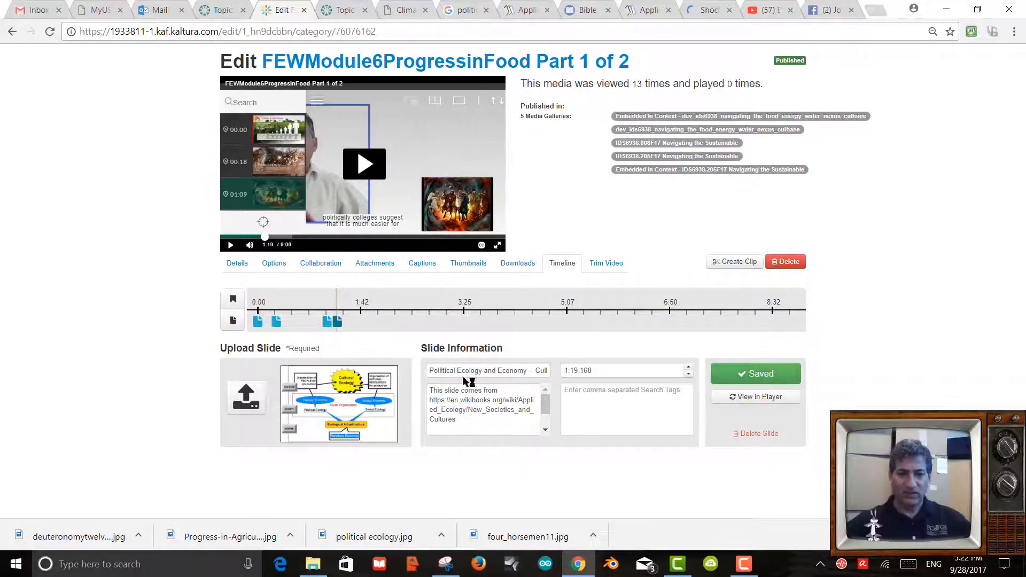
Reload the player with the new slide, play from about 6:38, and pause at 6:46.
{"action": "mouse_move", "coordinate": [338, 328]}
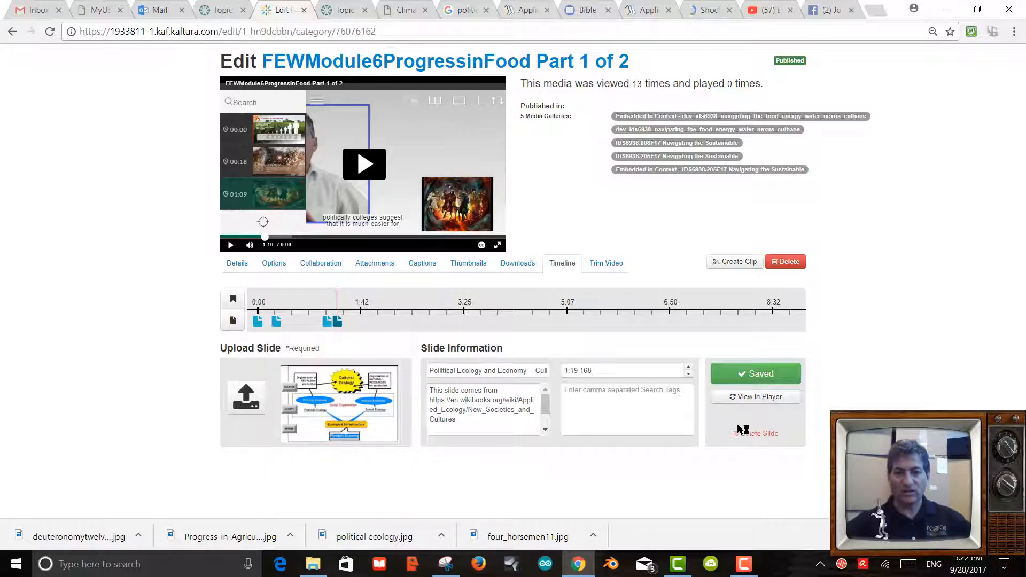
{"action": "left_click", "coordinate": [745, 398]}
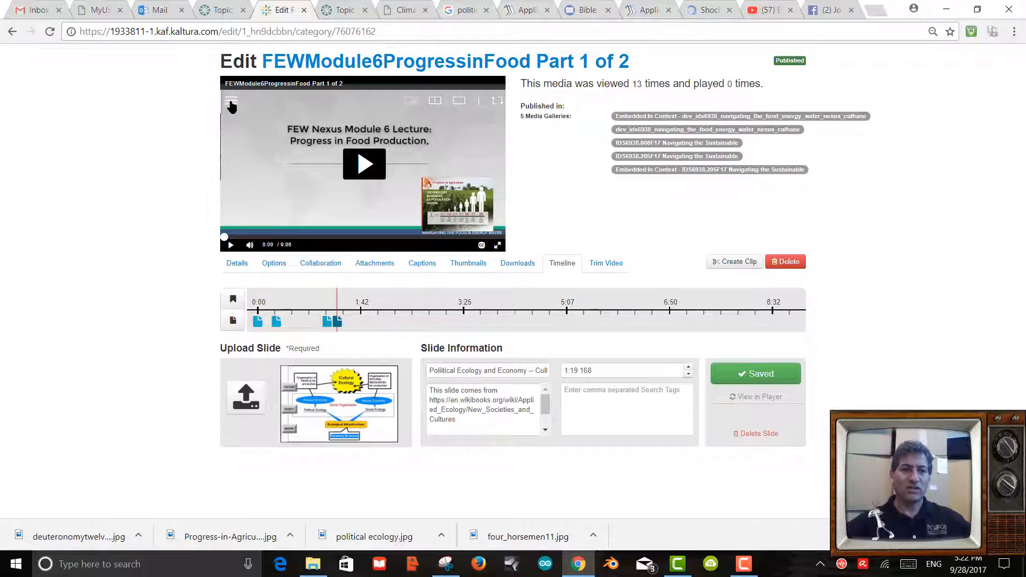
{"action": "left_click", "coordinate": [231, 101]}
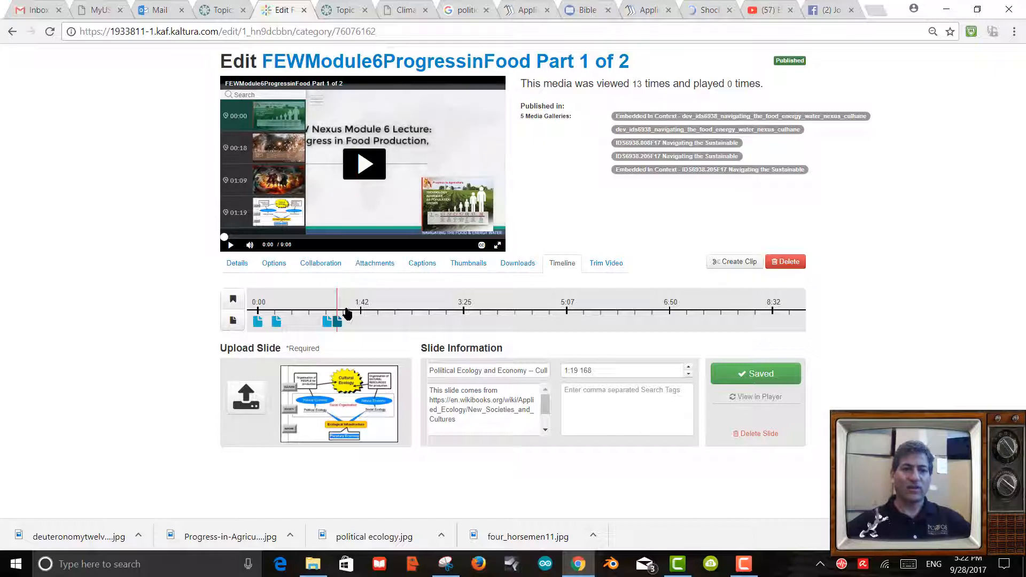
{"action": "left_click", "coordinate": [658, 312]}
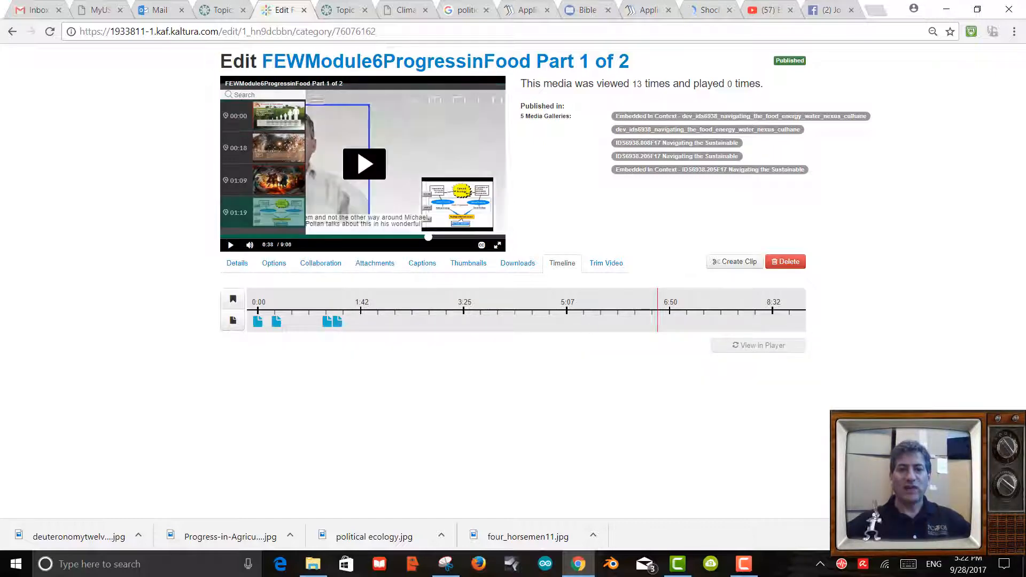
{"action": "left_click", "coordinate": [364, 164]}
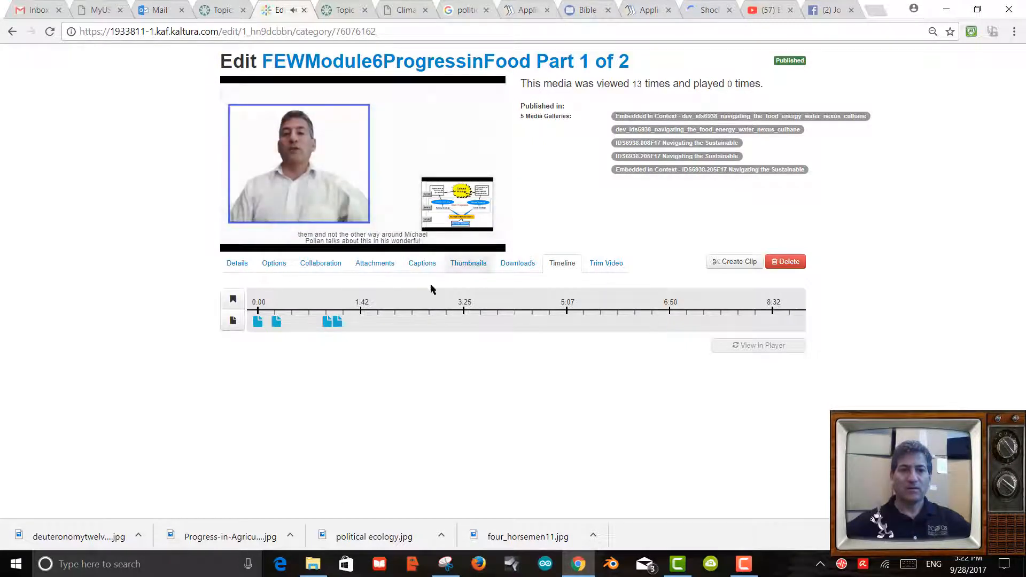
{"action": "mouse_move", "coordinate": [373, 170]}
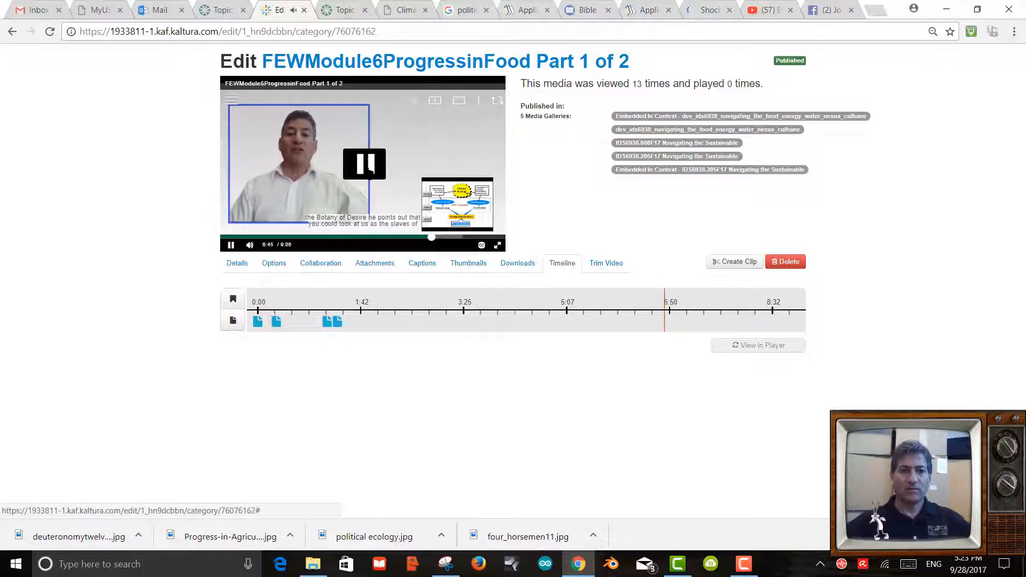
{"action": "left_click", "coordinate": [369, 170]}
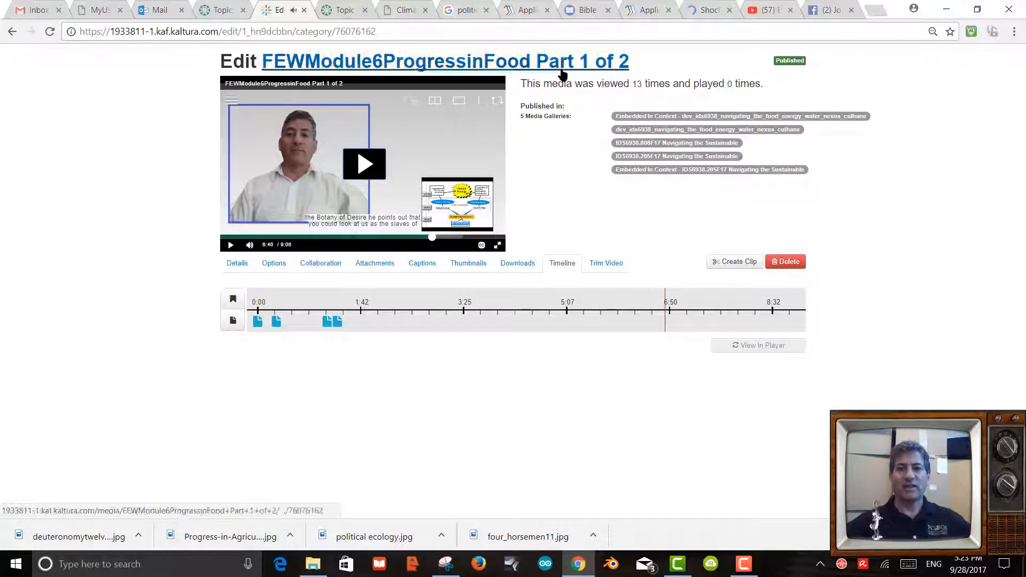
Search Google Images for 'the botany of desire michael pollan'.
{"action": "left_click", "coordinate": [462, 12]}
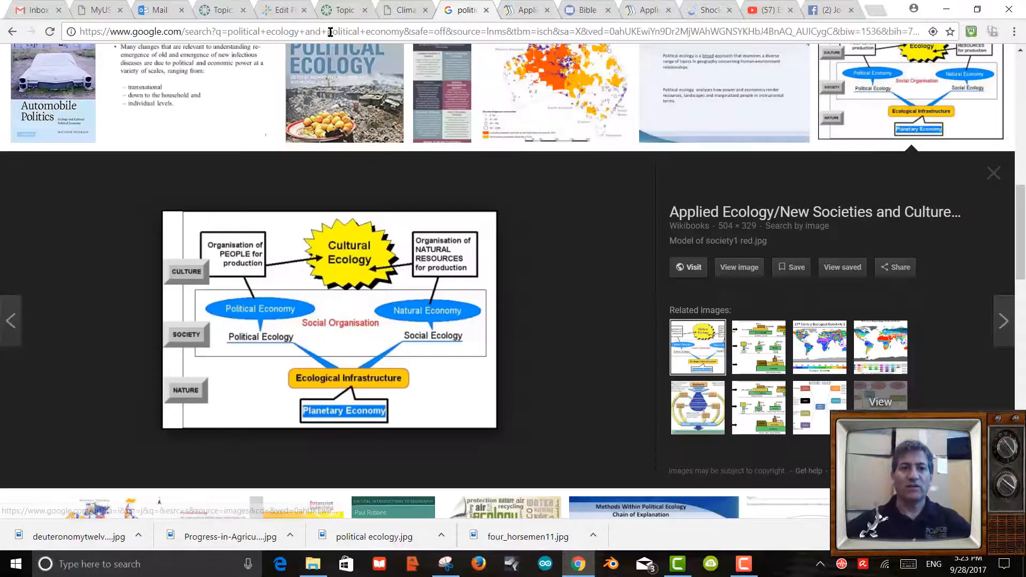
{"action": "left_click", "coordinate": [337, 34]}
{"action": "type", "text": "the bot"}
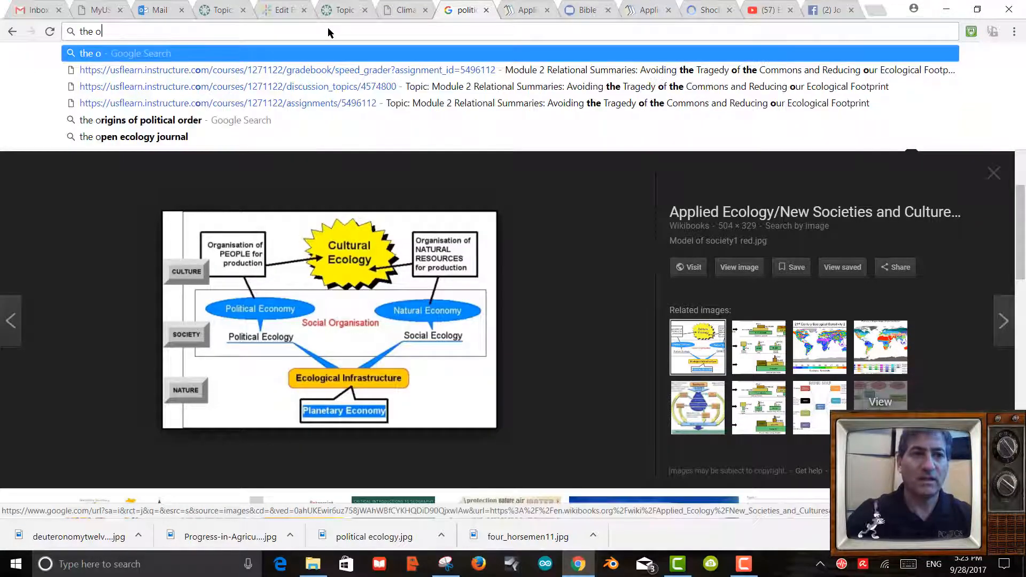
{"action": "type", "text": "any of d"}
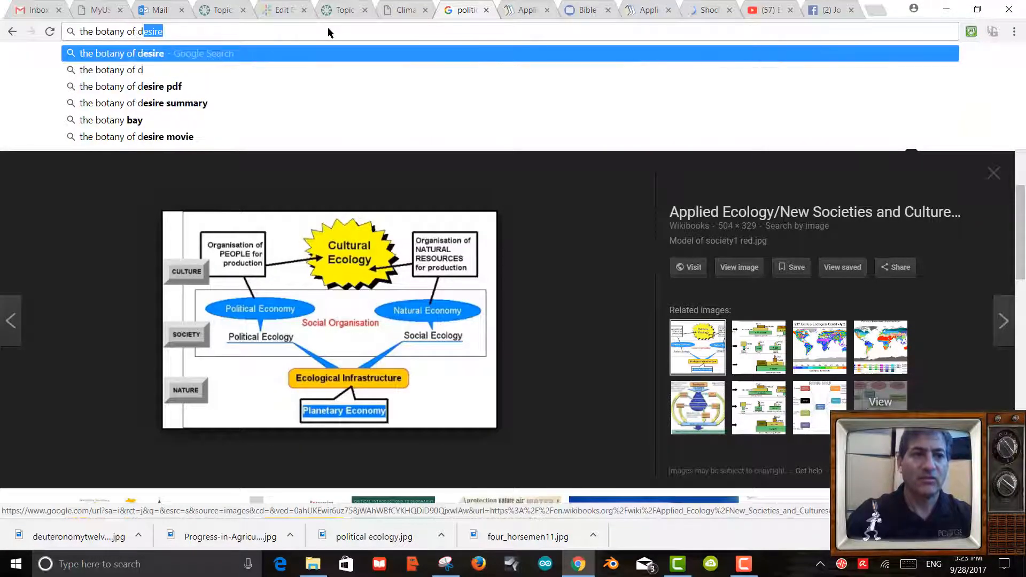
{"action": "type", "text": "esire michale"}
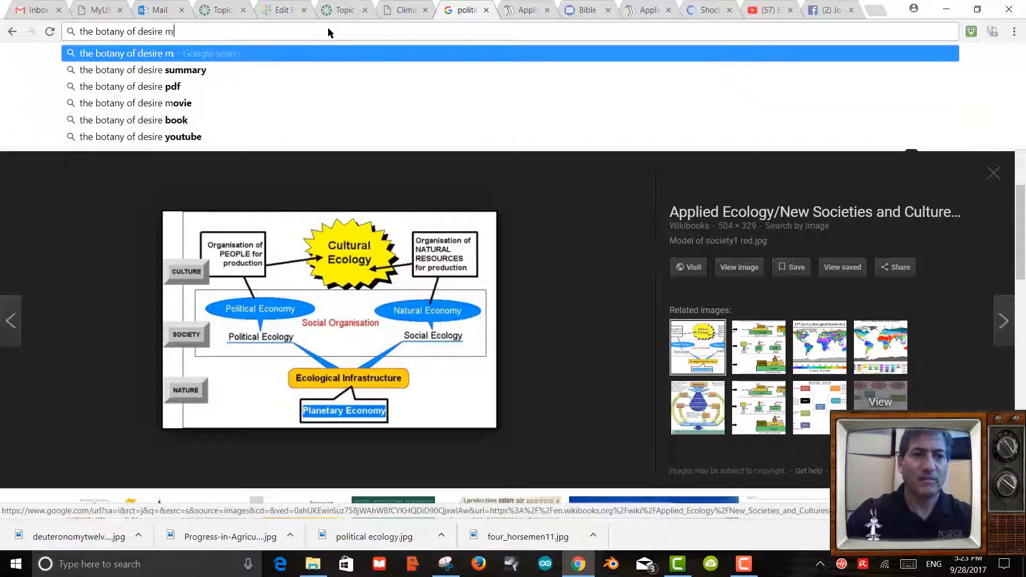
{"action": "key", "text": "BackSpace"}
{"action": "key", "text": "BackSpace"}
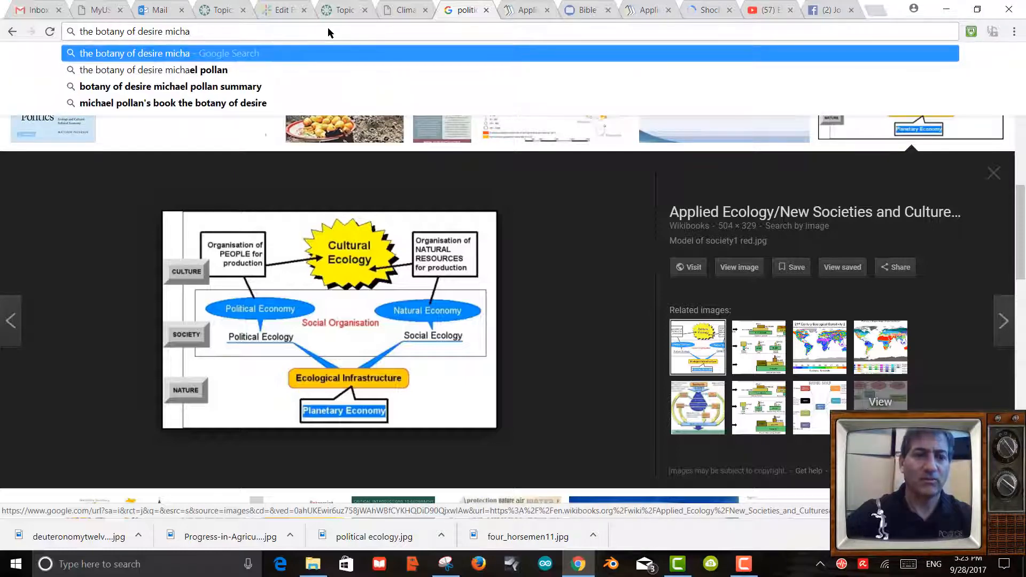
{"action": "left_click", "coordinate": [314, 70]}
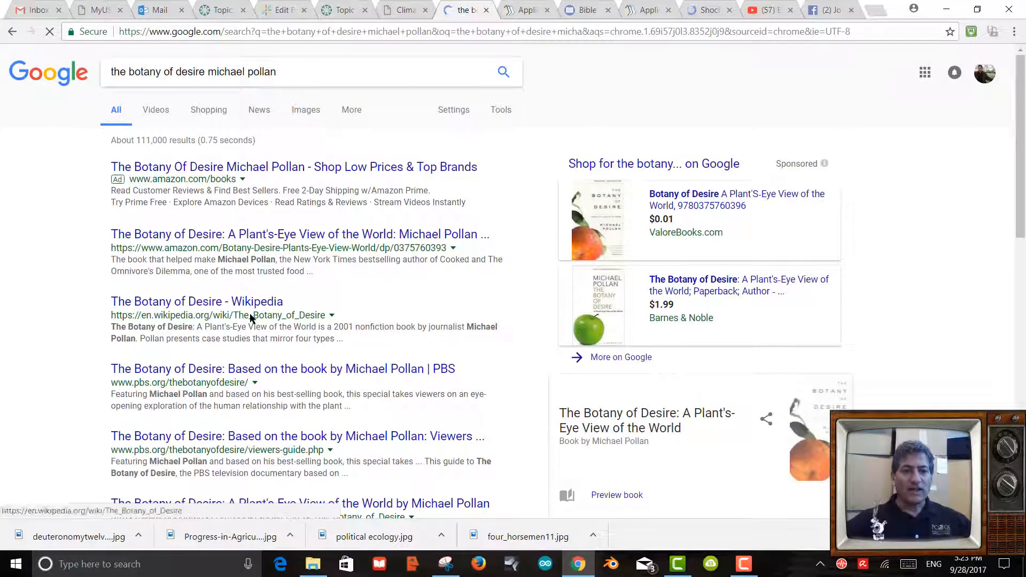
{"action": "scroll", "coordinate": [299, 327], "scroll_direction": "down", "scroll_amount": 4}
{"action": "scroll", "coordinate": [358, 309], "scroll_direction": "up", "scroll_amount": 4}
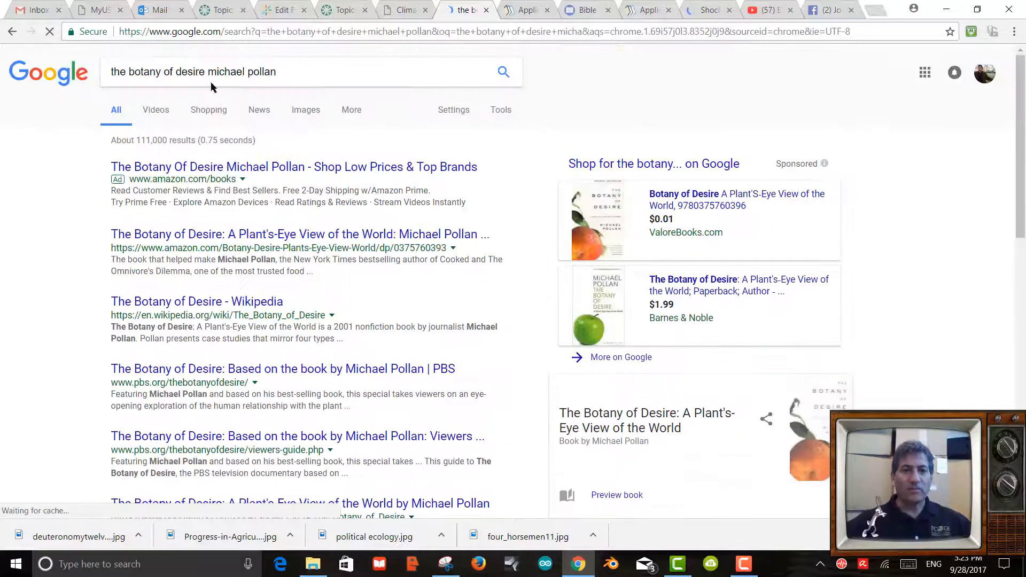
{"action": "left_click", "coordinate": [306, 112]}
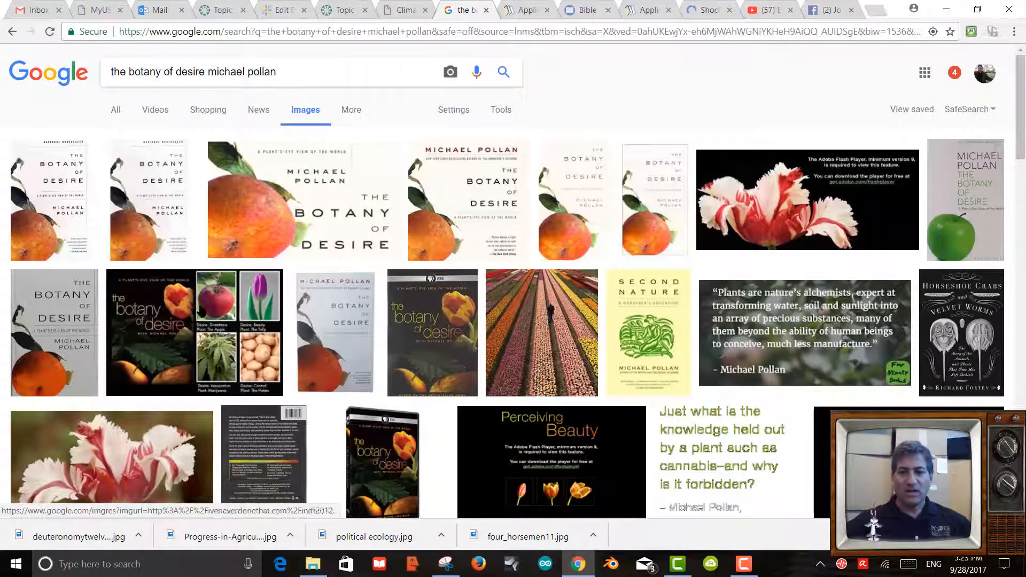
{"action": "scroll", "coordinate": [442, 318], "scroll_direction": "down", "scroll_amount": 2}
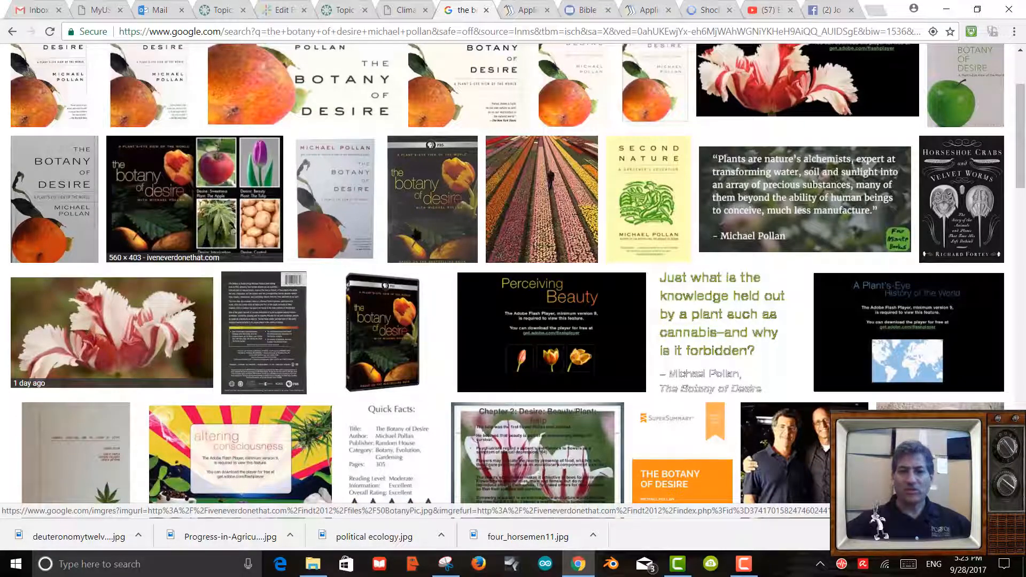
{"action": "scroll", "coordinate": [718, 355], "scroll_direction": "down", "scroll_amount": 3}
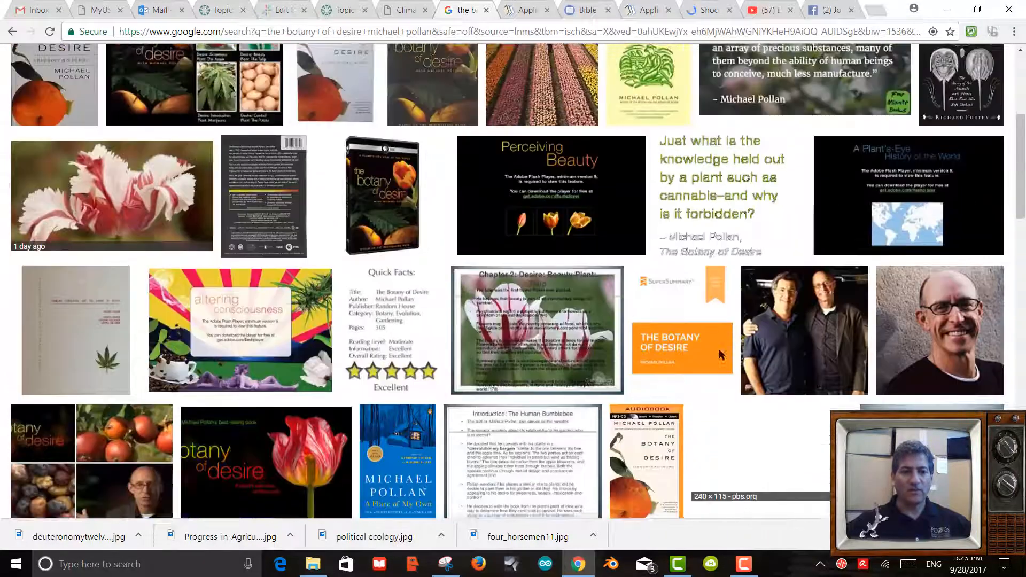
{"action": "scroll", "coordinate": [719, 351], "scroll_direction": "down", "scroll_amount": 3}
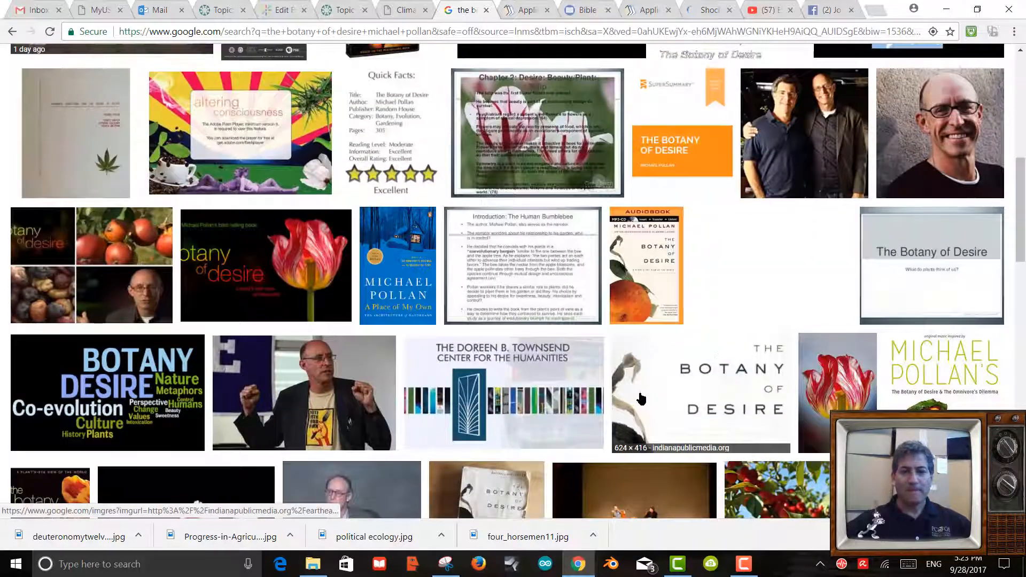
{"action": "scroll", "coordinate": [659, 392], "scroll_direction": "up", "scroll_amount": 10}
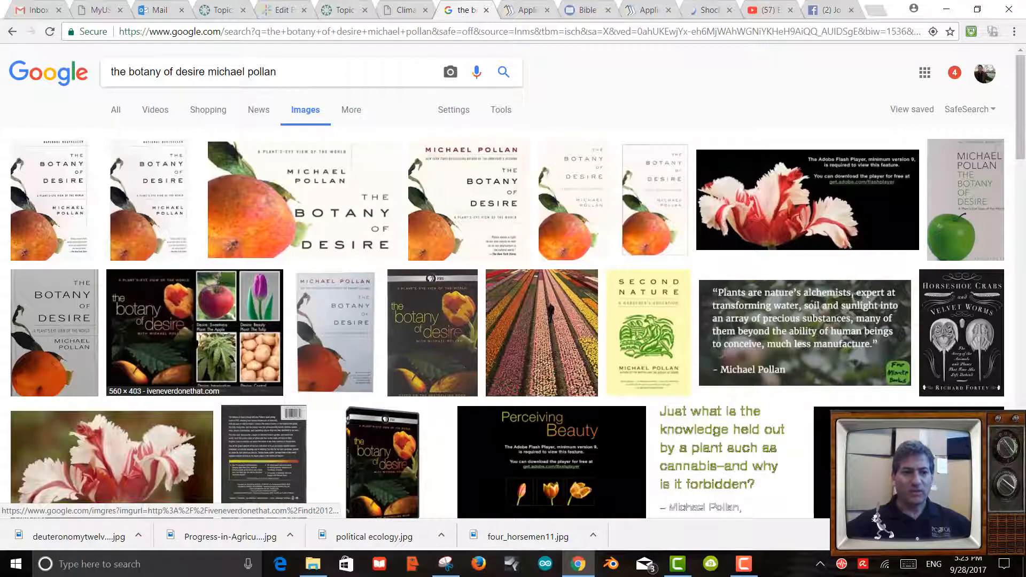
Open the Botany of Desire collage full-size and save it as 50BotanyPic.jpg.
{"action": "left_click", "coordinate": [197, 339]}
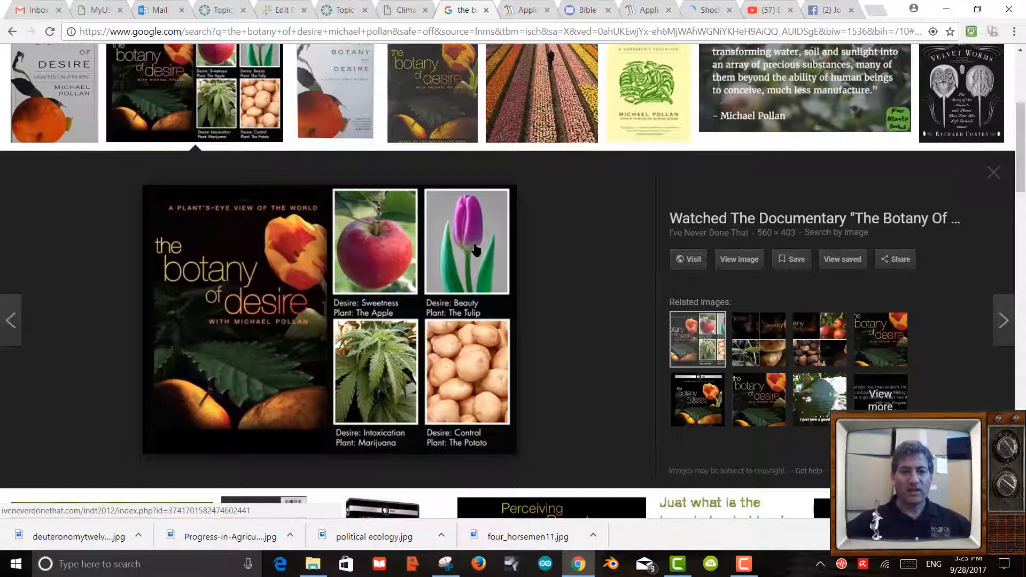
{"action": "right_click", "coordinate": [280, 274]}
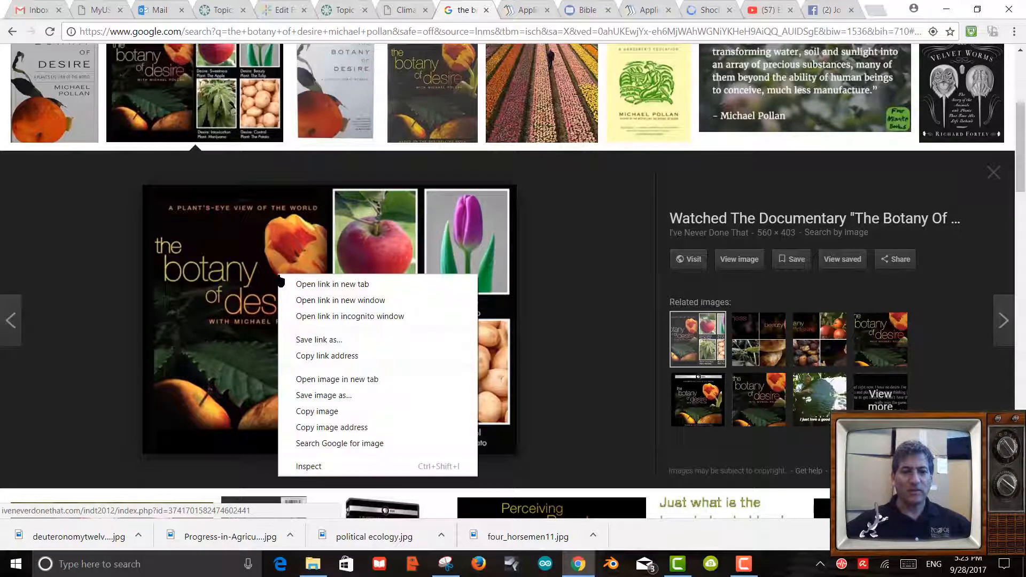
{"action": "left_click", "coordinate": [739, 261]}
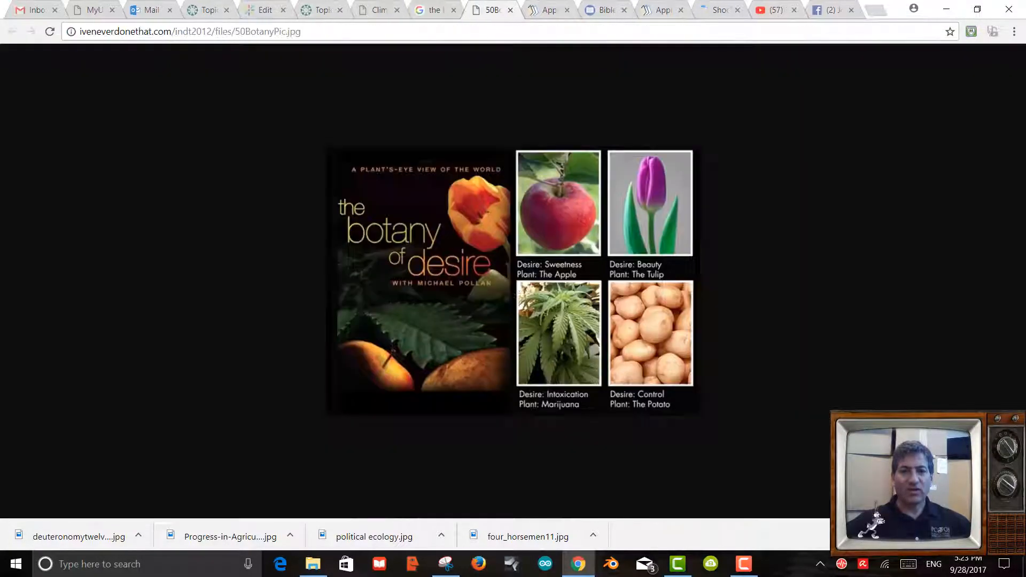
{"action": "right_click", "coordinate": [491, 282]}
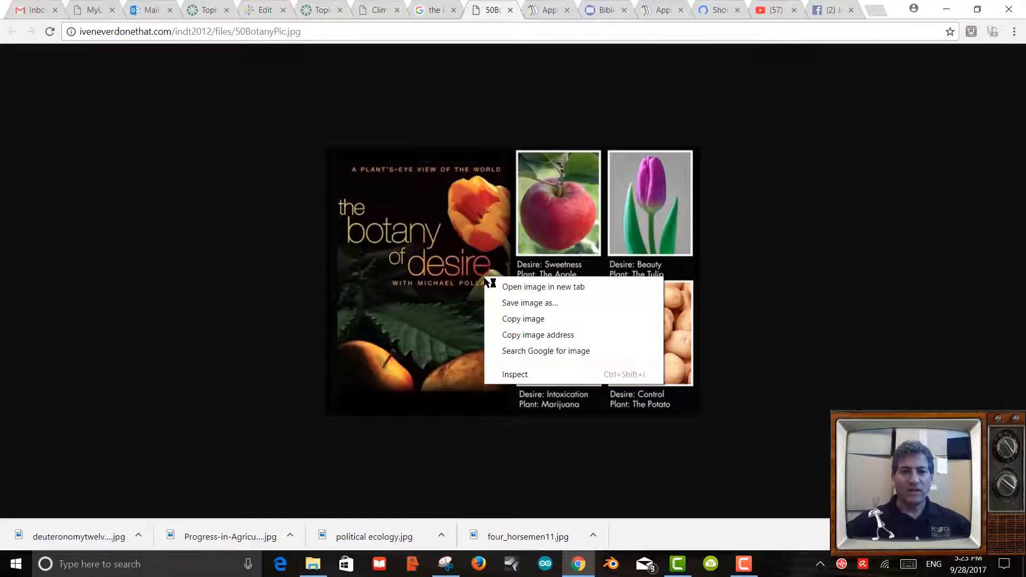
{"action": "left_click", "coordinate": [514, 304]}
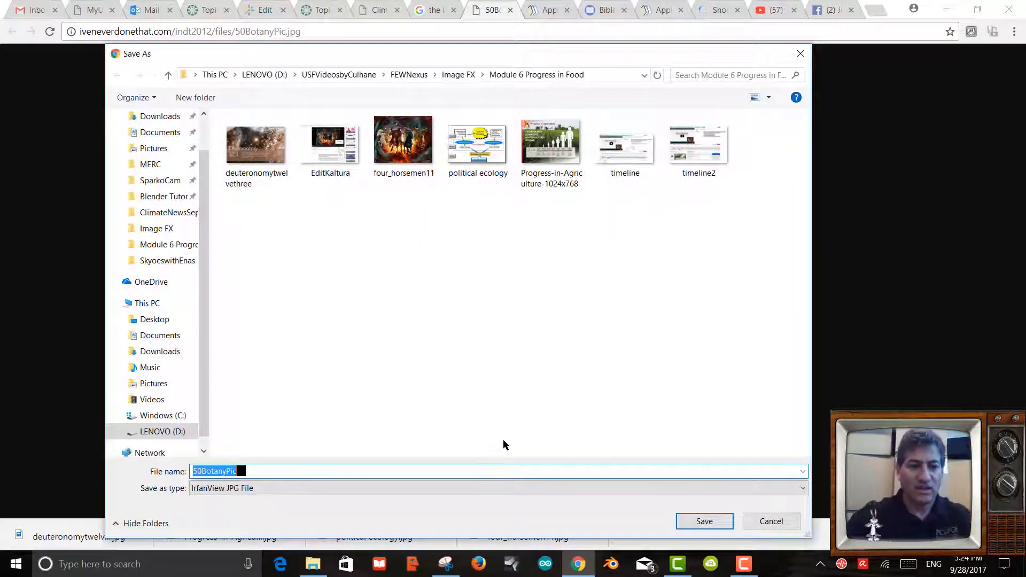
{"action": "left_click", "coordinate": [701, 520]}
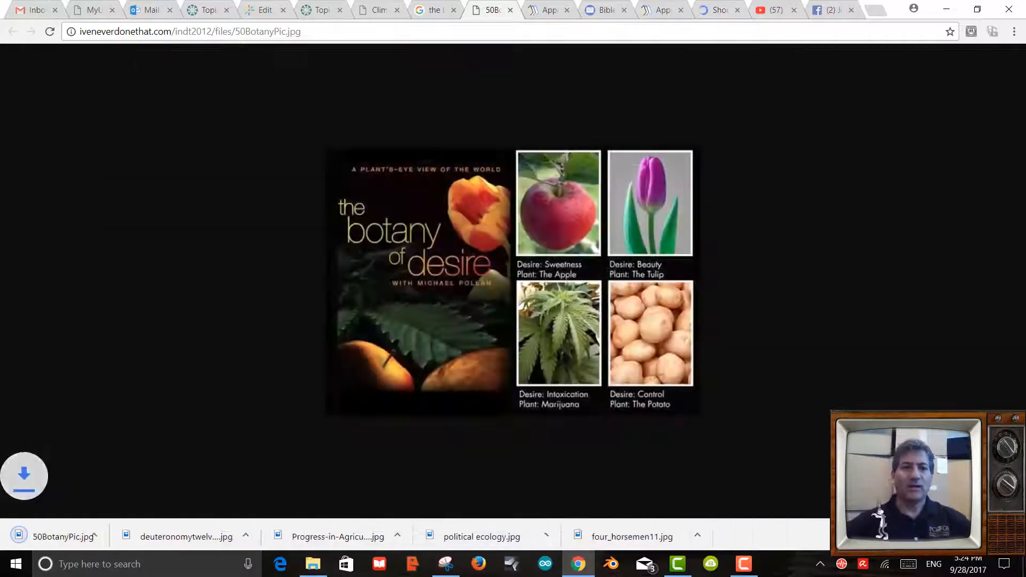
{"action": "left_click", "coordinate": [265, 10]}
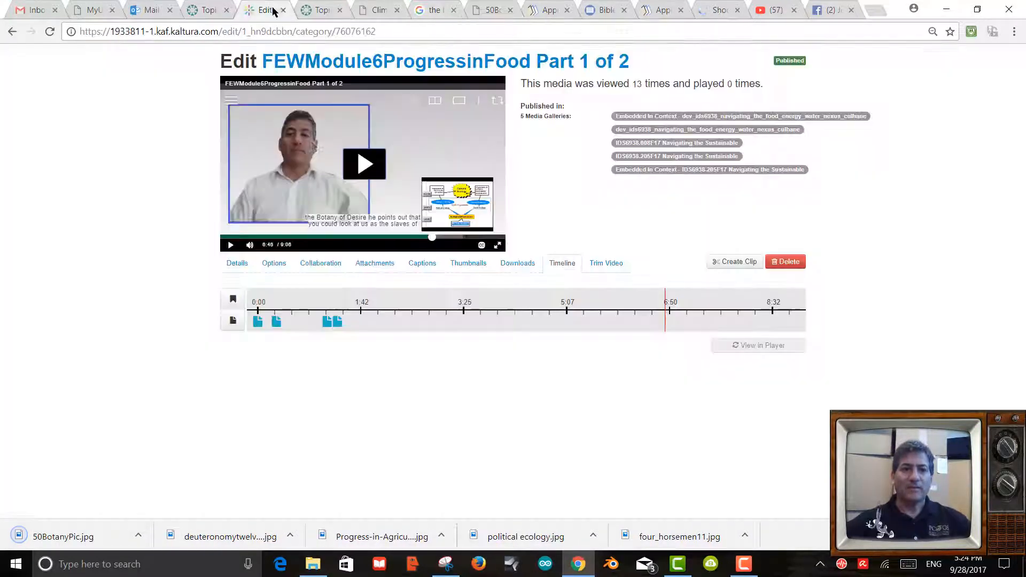
Create a new slide at 6:45.728 with 50BotanyPic as its image.
{"action": "left_click", "coordinate": [233, 320]}
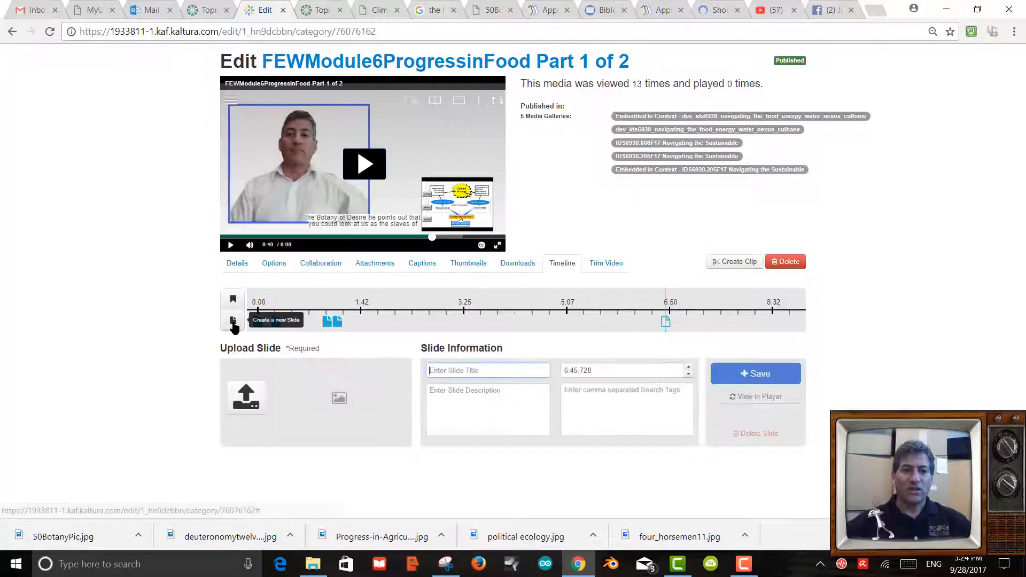
{"action": "left_click", "coordinate": [246, 396]}
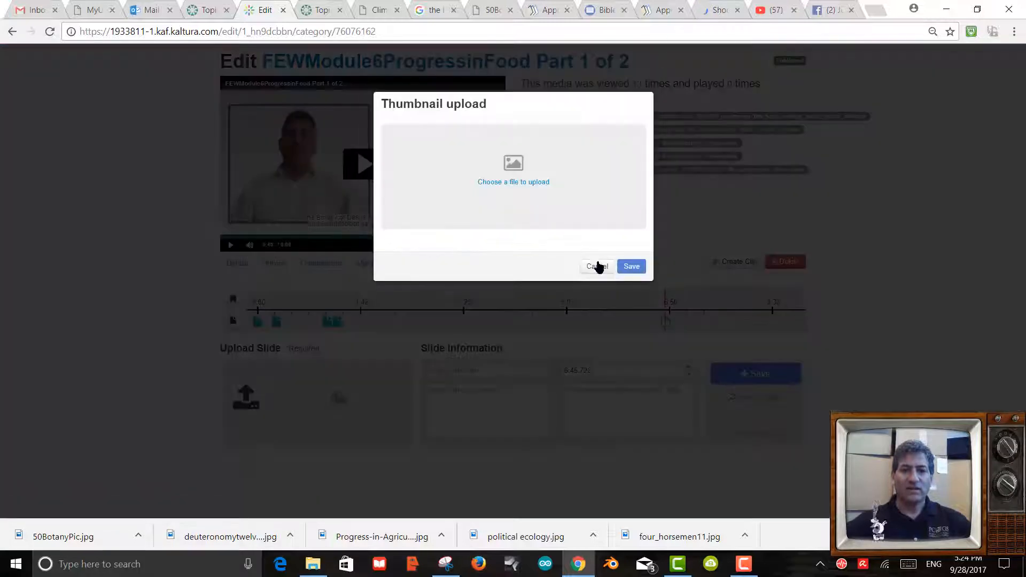
{"action": "left_click", "coordinate": [521, 187]}
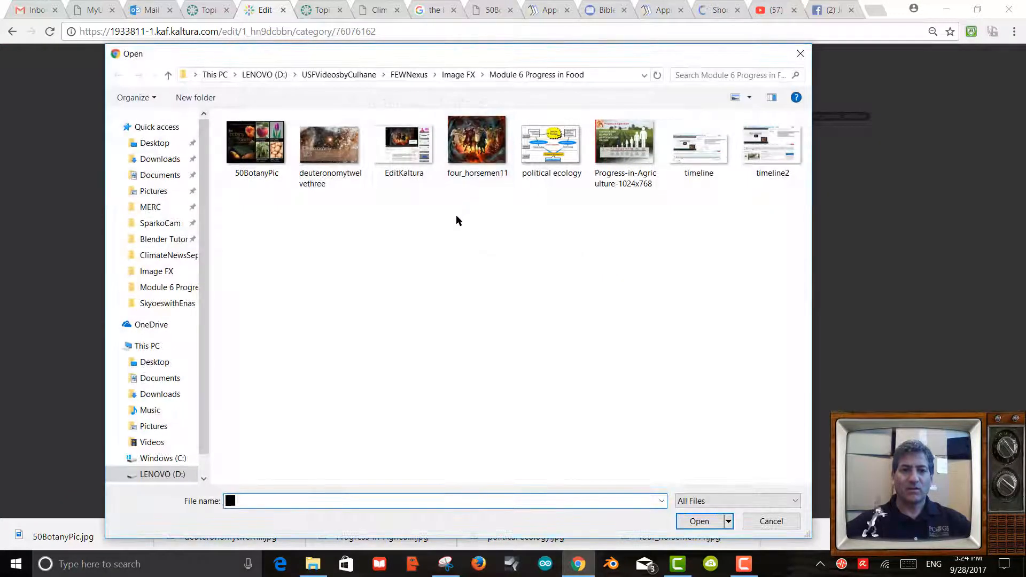
{"action": "double_click", "coordinate": [257, 144]}
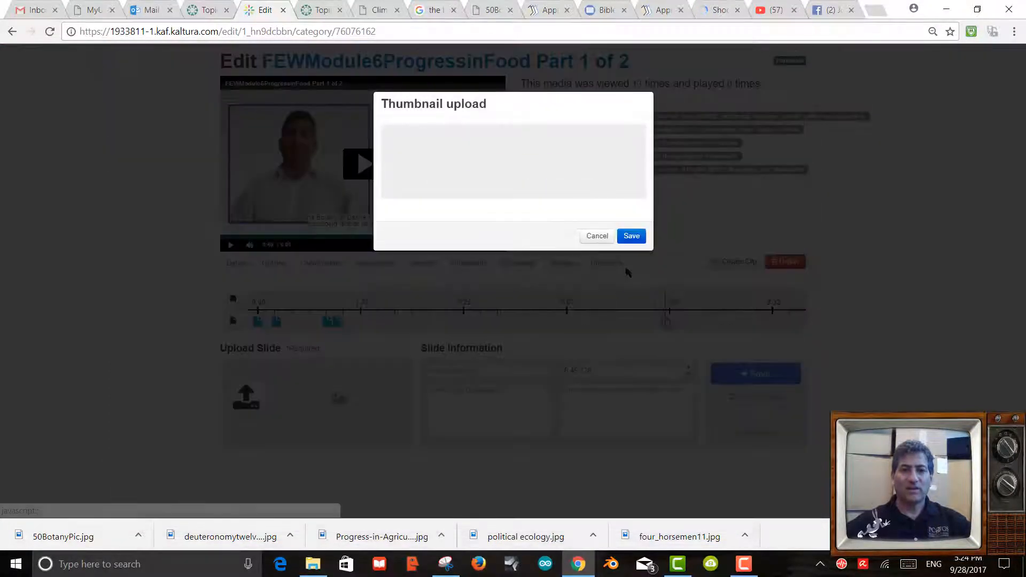
{"action": "left_click", "coordinate": [630, 233]}
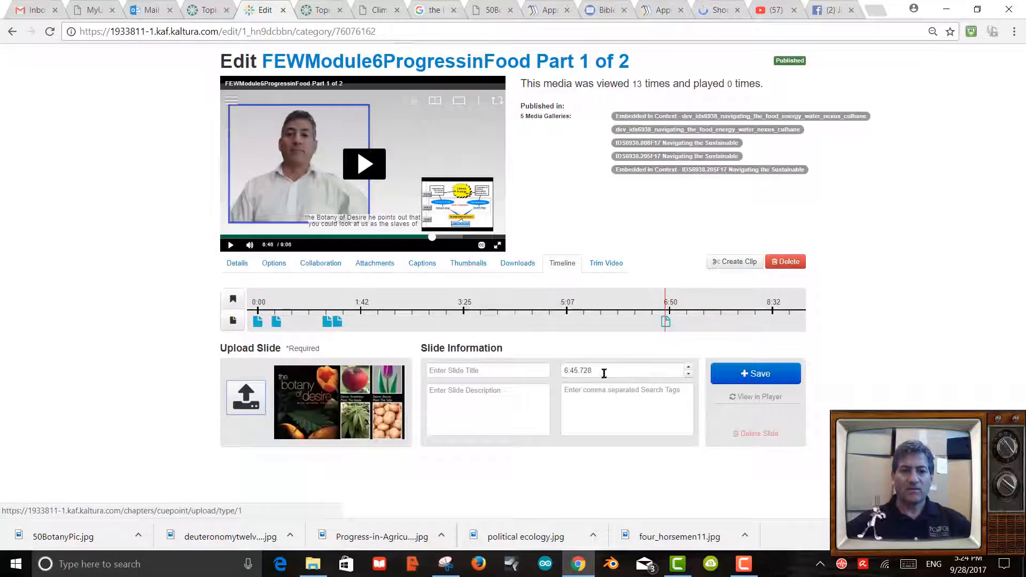
Title the slide 'Botany of Desire -- ' plus the author's surname.
{"action": "left_click", "coordinate": [461, 372]}
{"action": "type", "text": "Botany ofDesire -- Culhane"}
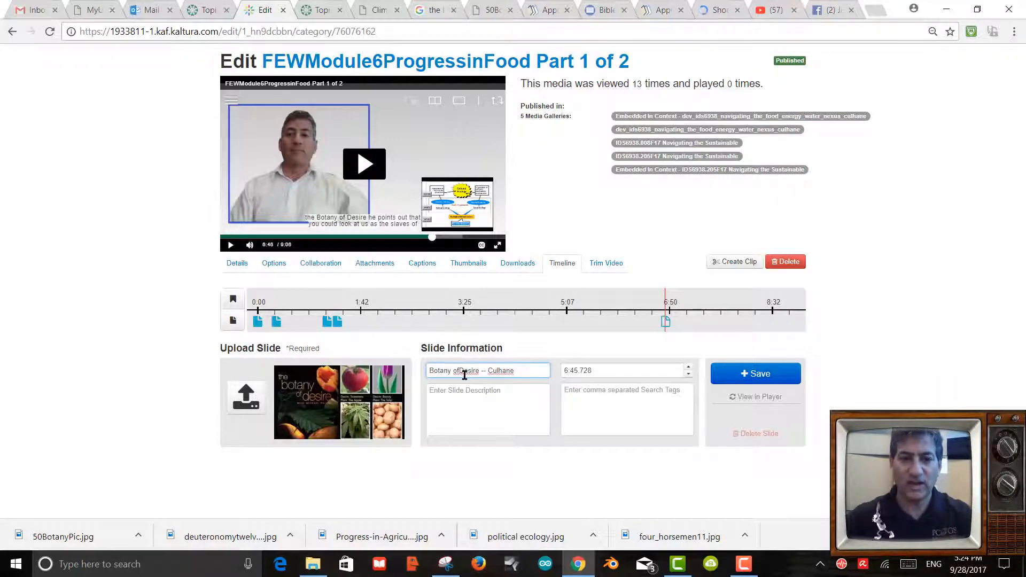
{"action": "left_click", "coordinate": [460, 373]}
{"action": "left_click", "coordinate": [443, 398]}
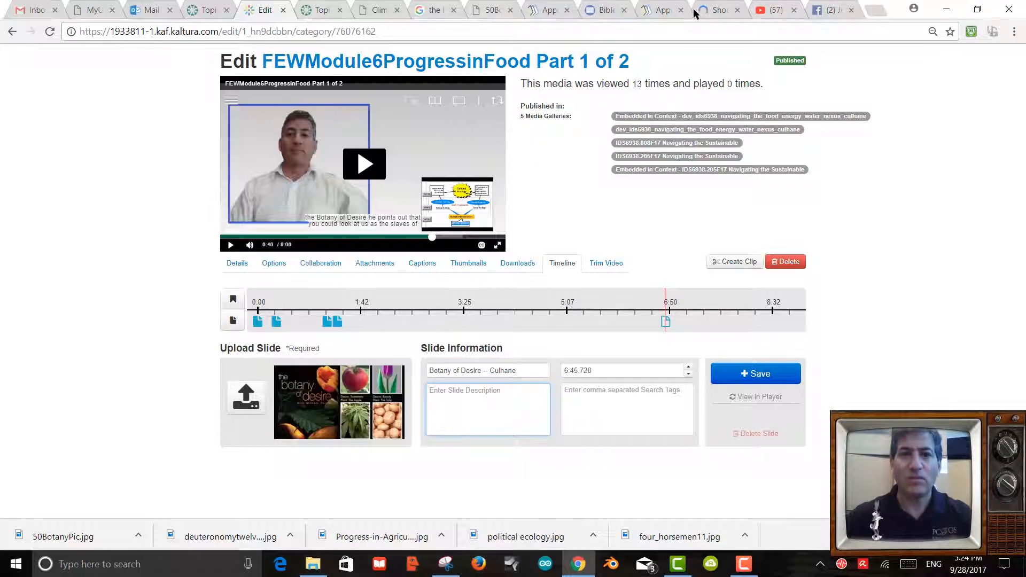
Close the leftover Four Horsemen, Applied Ecology and Bible verse tabs.
{"action": "left_click", "coordinate": [718, 11]}
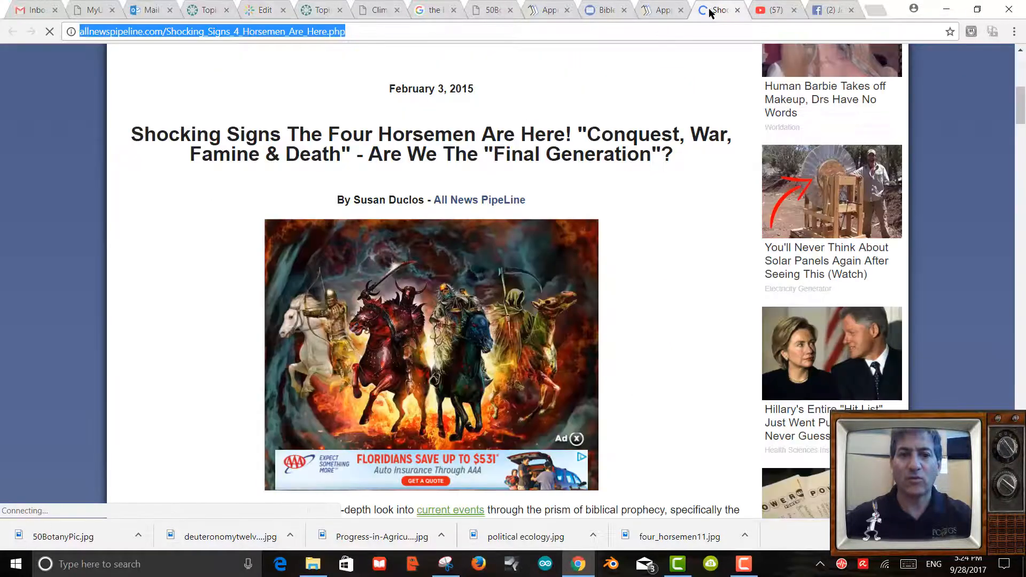
{"action": "left_click", "coordinate": [736, 11]}
{"action": "left_click", "coordinate": [655, 13]}
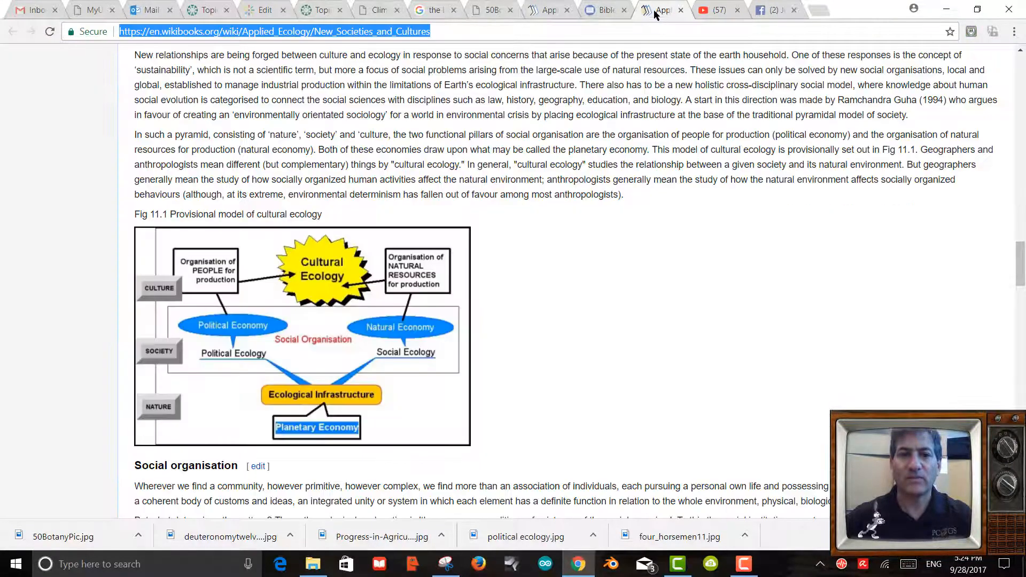
{"action": "left_click", "coordinate": [680, 11]}
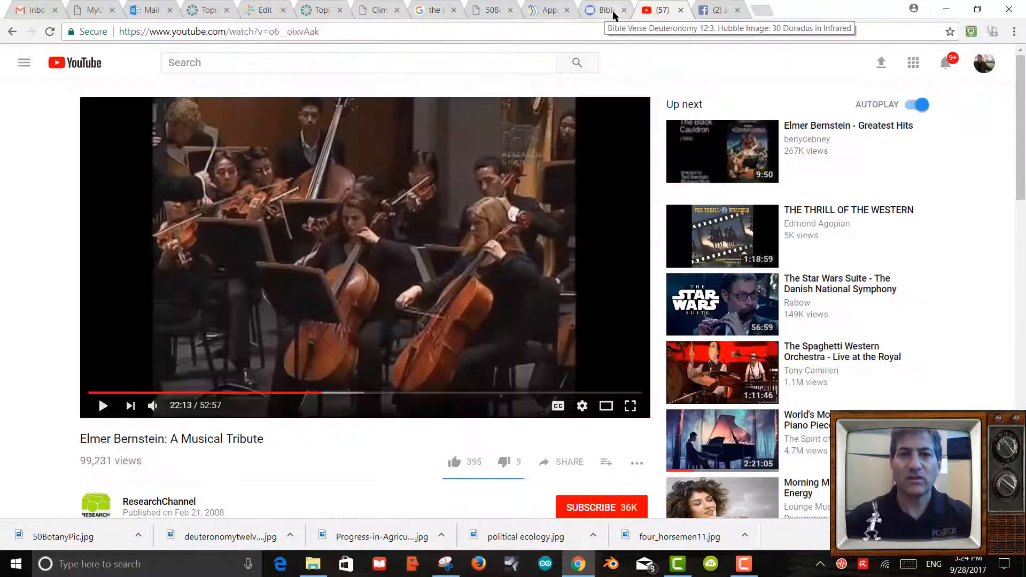
{"action": "left_click", "coordinate": [625, 10]}
Check the Botany of Desire image's hosting page, then go back to the book's web results.
{"action": "left_click", "coordinate": [488, 12]}
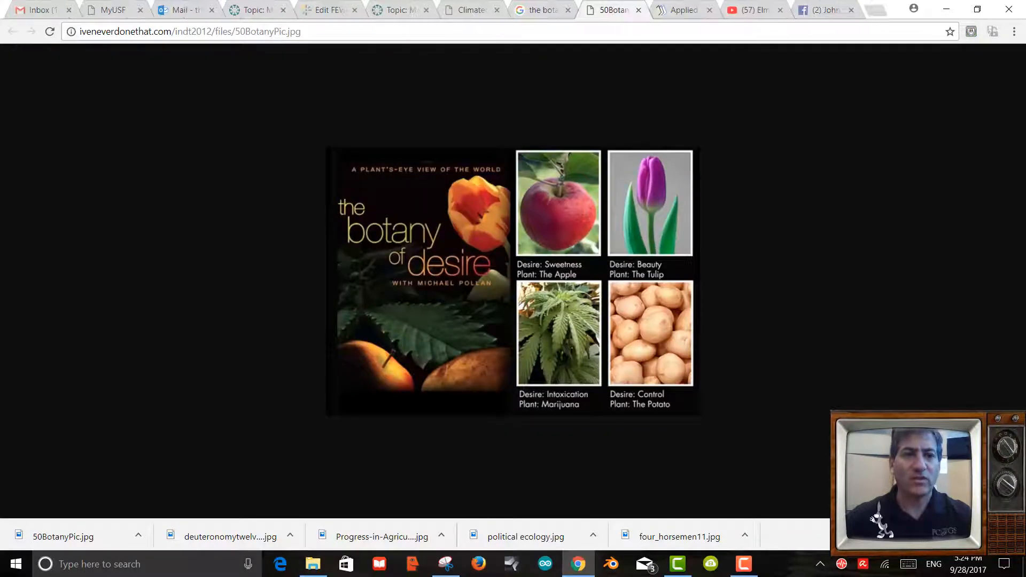
{"action": "left_click", "coordinate": [541, 10]}
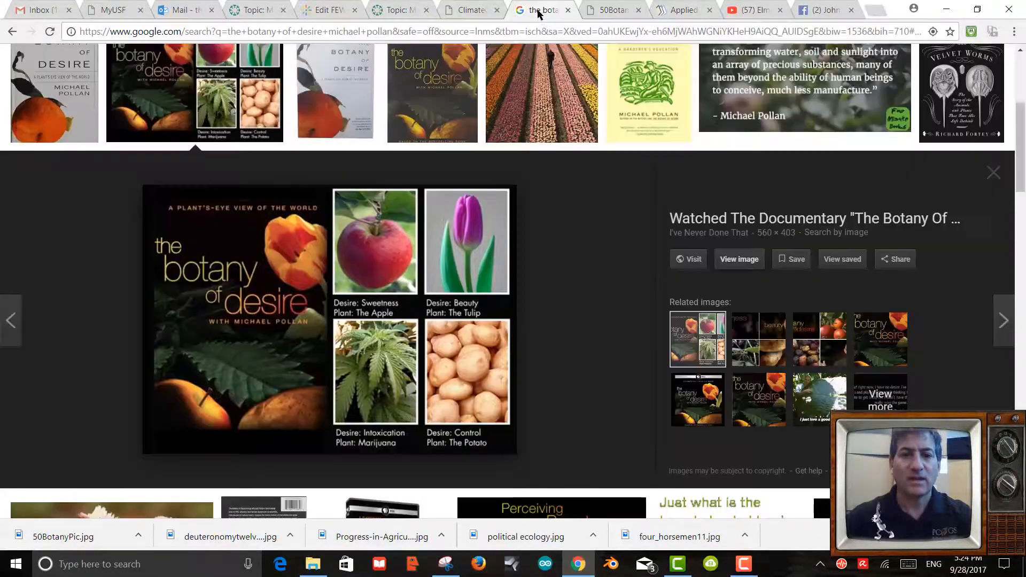
{"action": "left_click", "coordinate": [697, 258]}
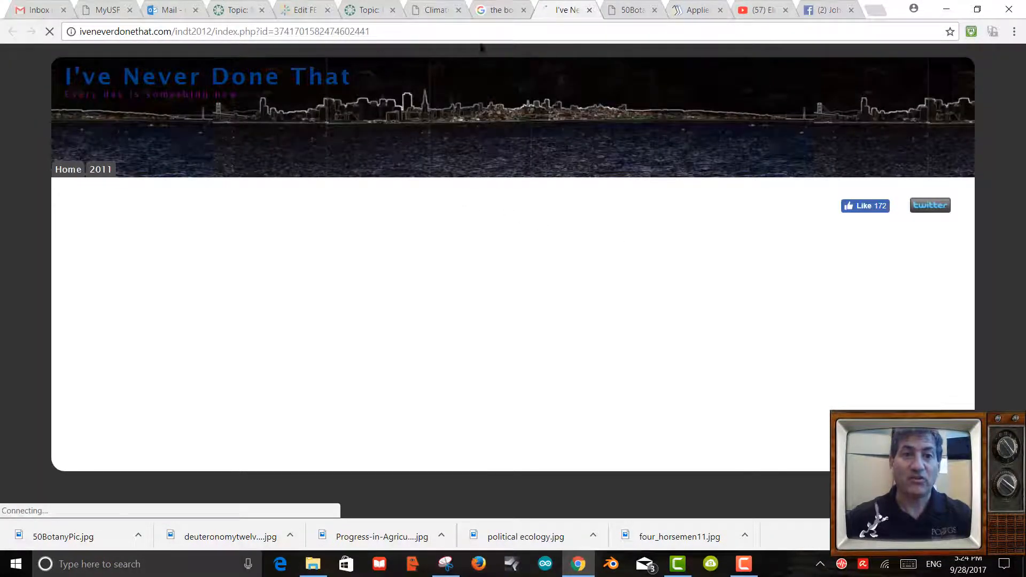
{"action": "left_click", "coordinate": [504, 15]}
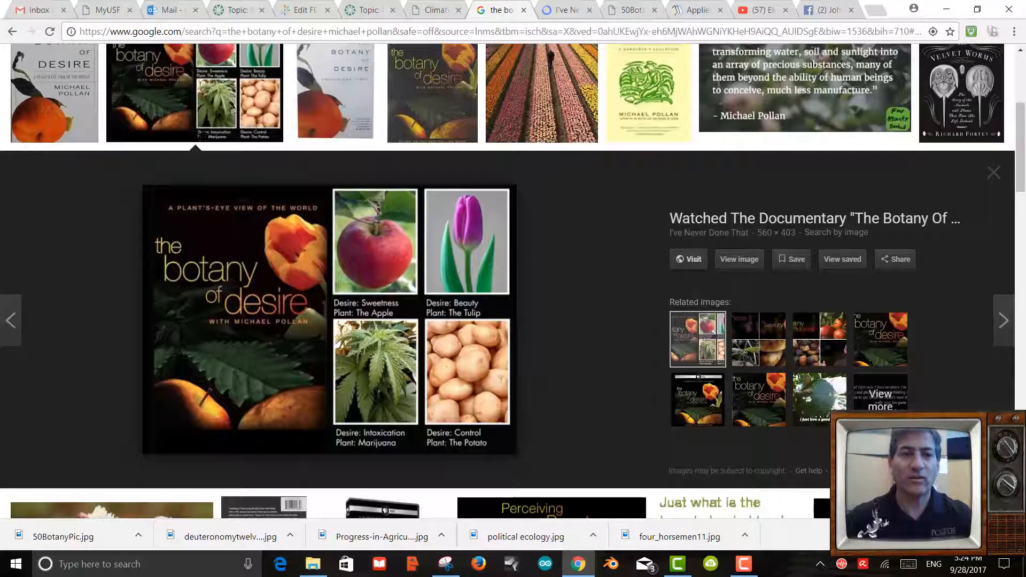
{"action": "scroll", "coordinate": [368, 206], "scroll_direction": "up", "scroll_amount": 4}
{"action": "left_click", "coordinate": [11, 31]}
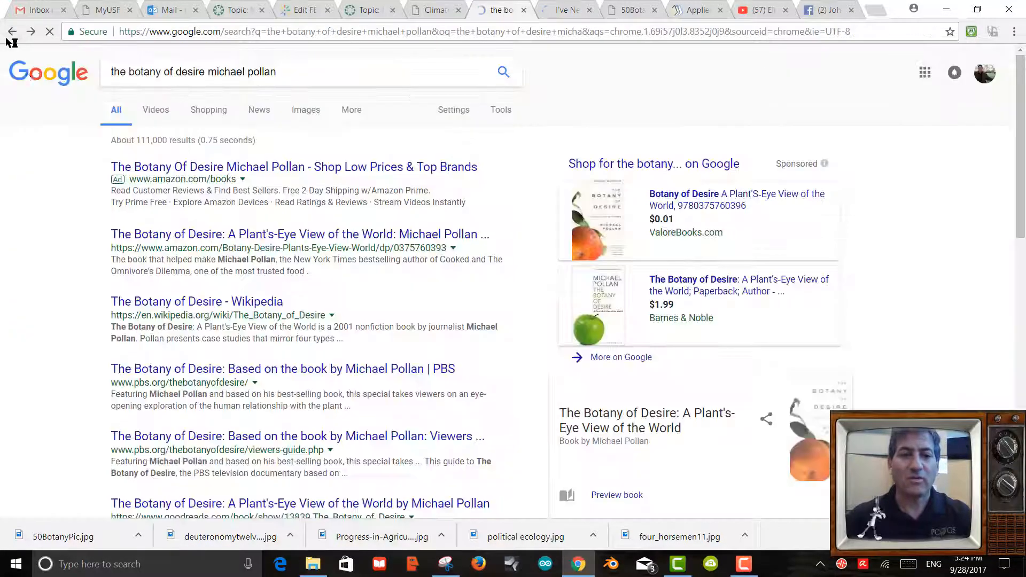
Open The Botany of Desire Wikipedia article and copy its address.
{"action": "left_click", "coordinate": [207, 304]}
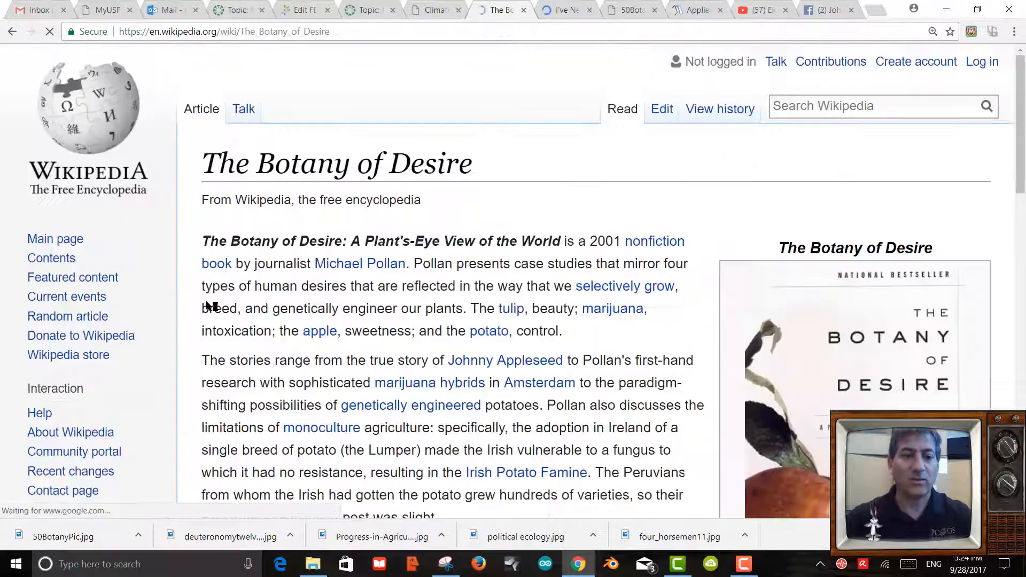
{"action": "scroll", "coordinate": [695, 299], "scroll_direction": "down", "scroll_amount": 5}
{"action": "scroll", "coordinate": [884, 288], "scroll_direction": "down", "scroll_amount": 5}
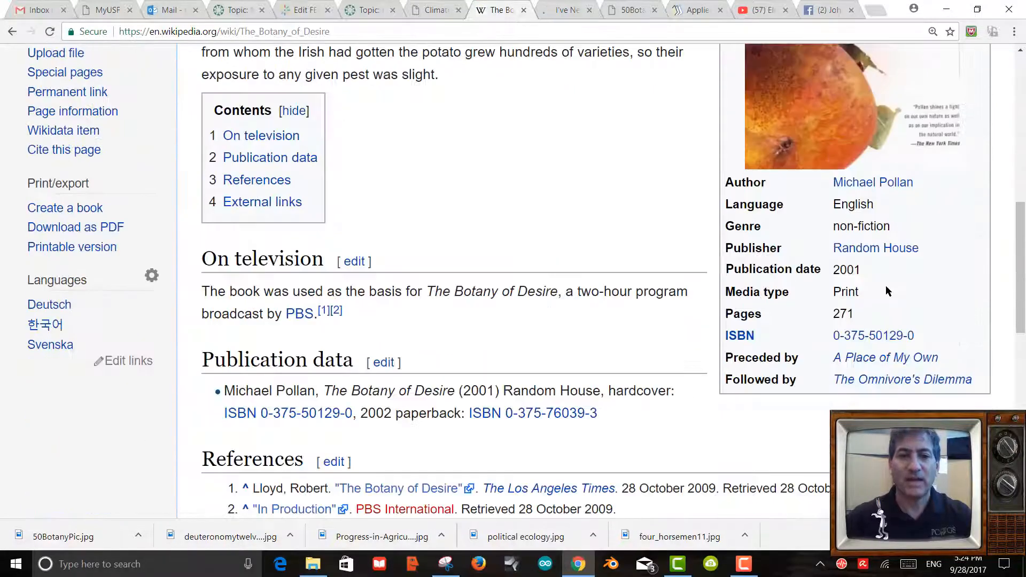
{"action": "scroll", "coordinate": [883, 284], "scroll_direction": "up", "scroll_amount": 10}
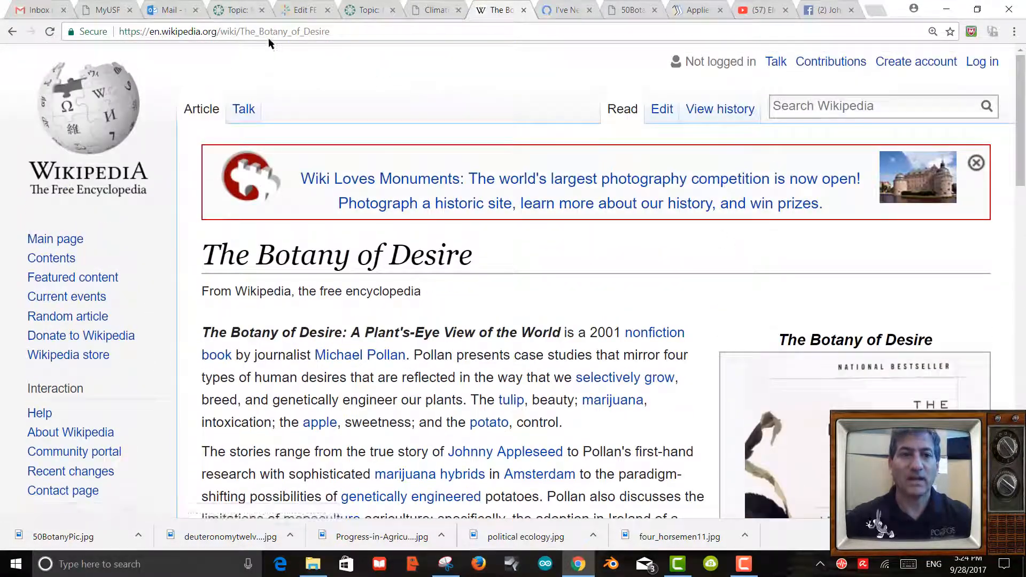
{"action": "left_click", "coordinate": [267, 37]}
{"action": "key", "text": "ctrl+c"}
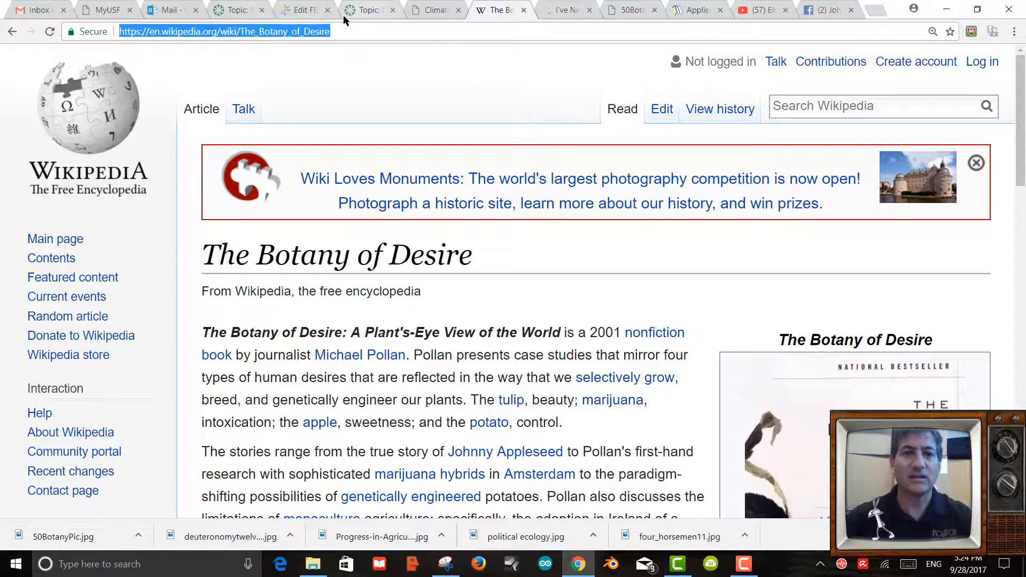
{"action": "left_click", "coordinate": [300, 11]}
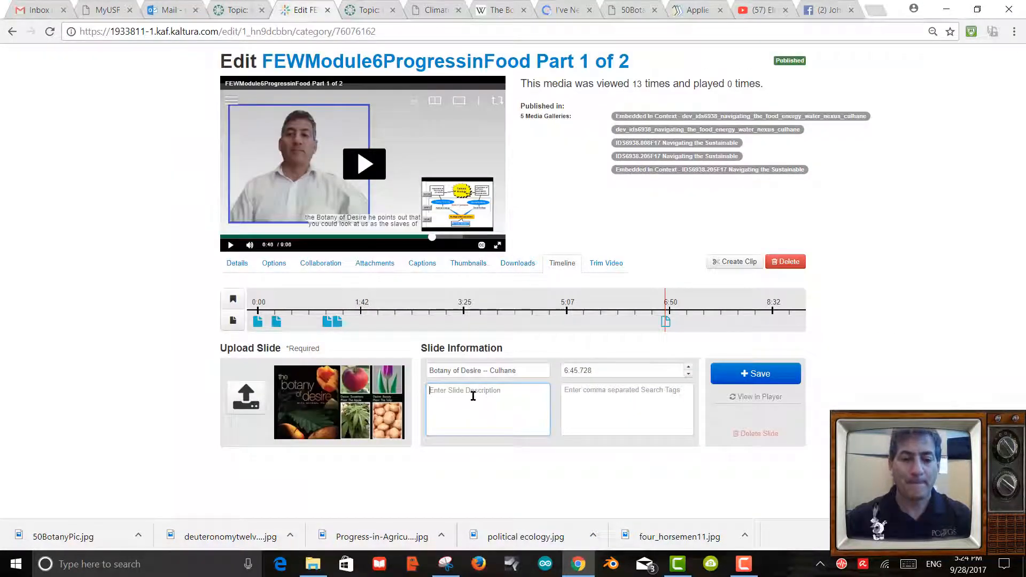
Paste the Wikipedia link and summarise how plants affect other organisms' phenotypes, likening it to The Extended Phenotype.
{"action": "key", "text": "ctrl+v"}
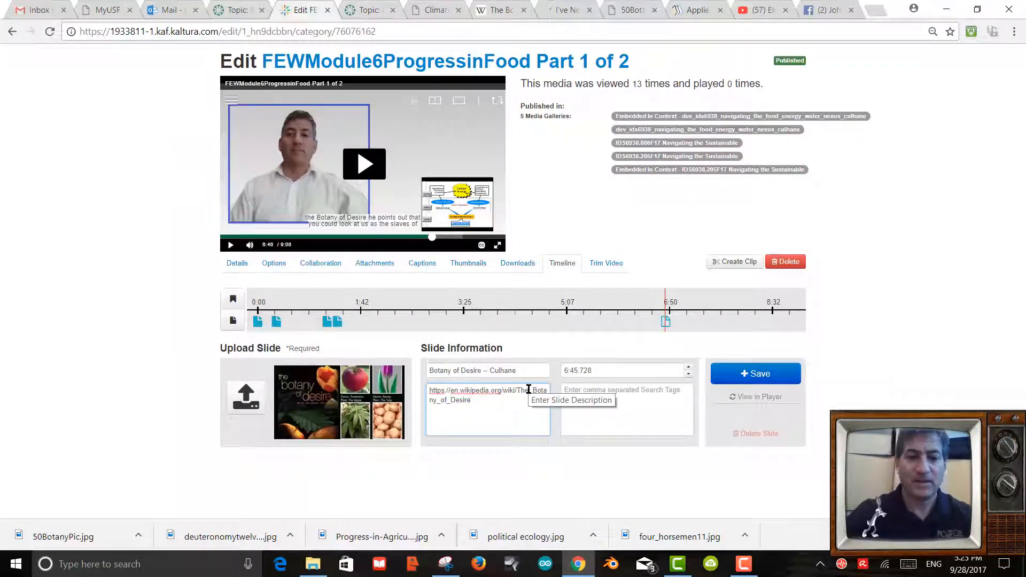
{"action": "type", "text": ";"}
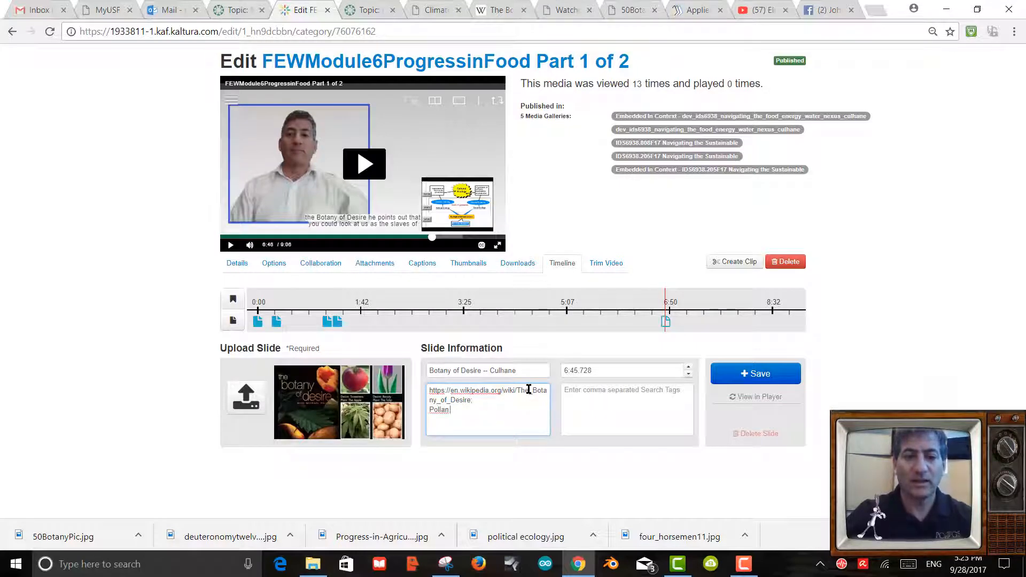
{"action": "key", "text": "Return"}
{"action": "type", "text": "Pollan desc"}
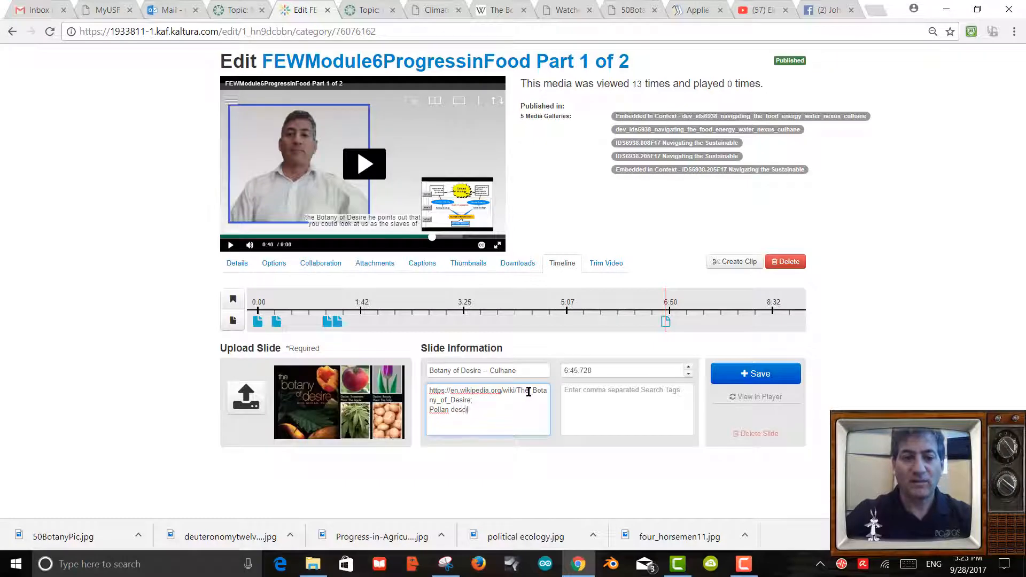
{"action": "type", "text": "ribes how plants"}
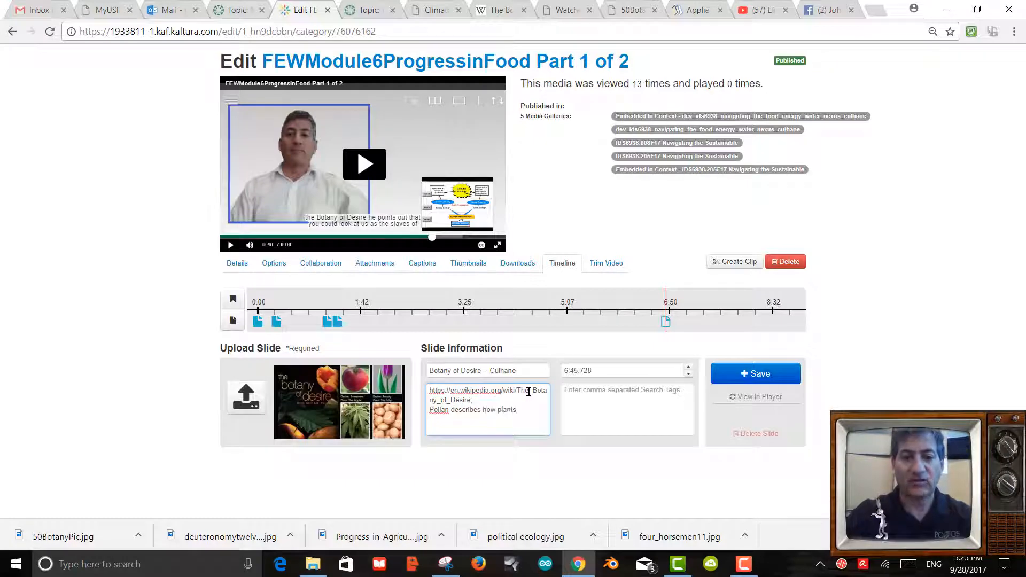
{"action": "type", "text": " affect the phenotypes of other or"}
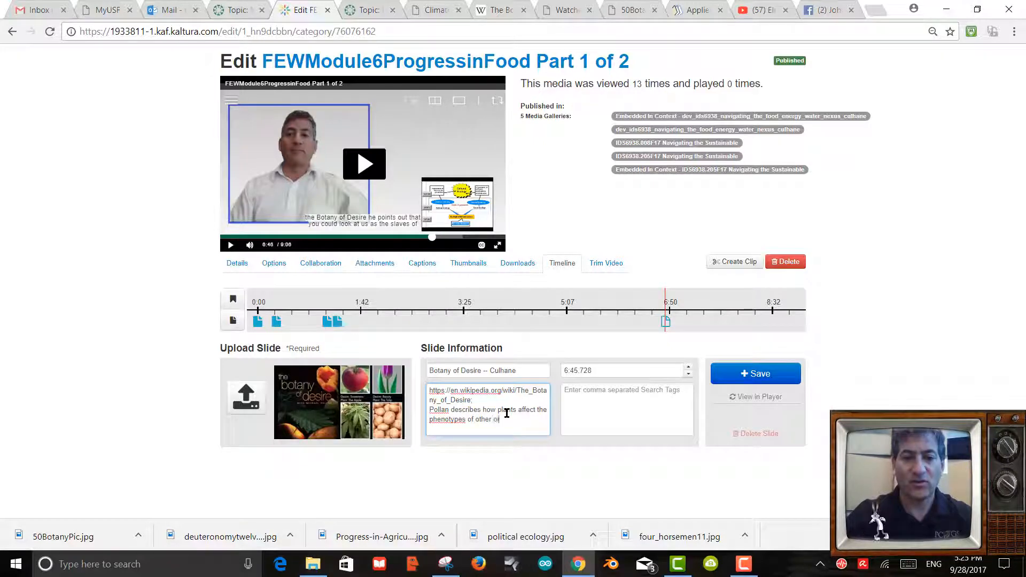
{"action": "type", "text": "ganisms often enslaving us so t"}
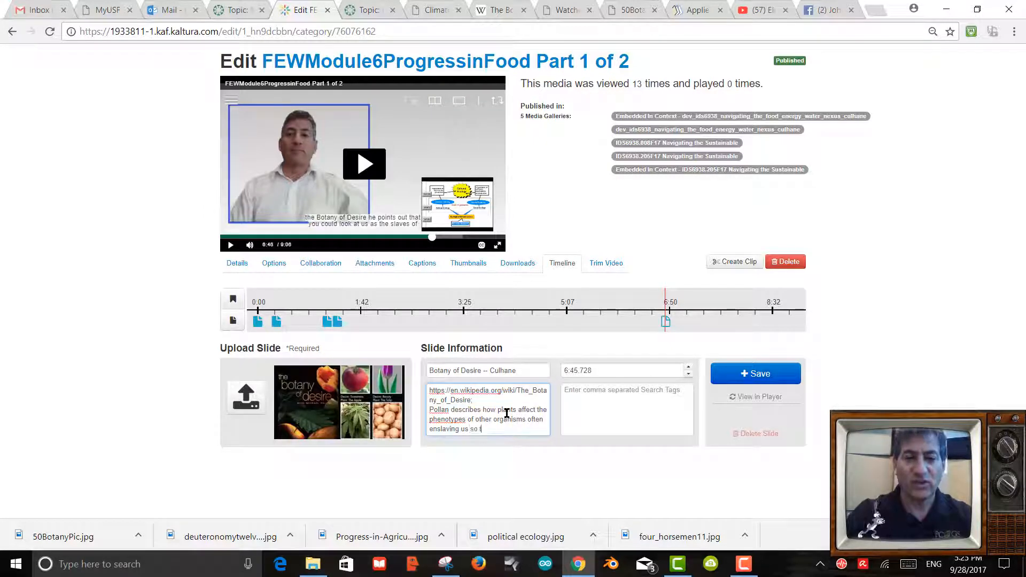
{"action": "type", "text": "more"}
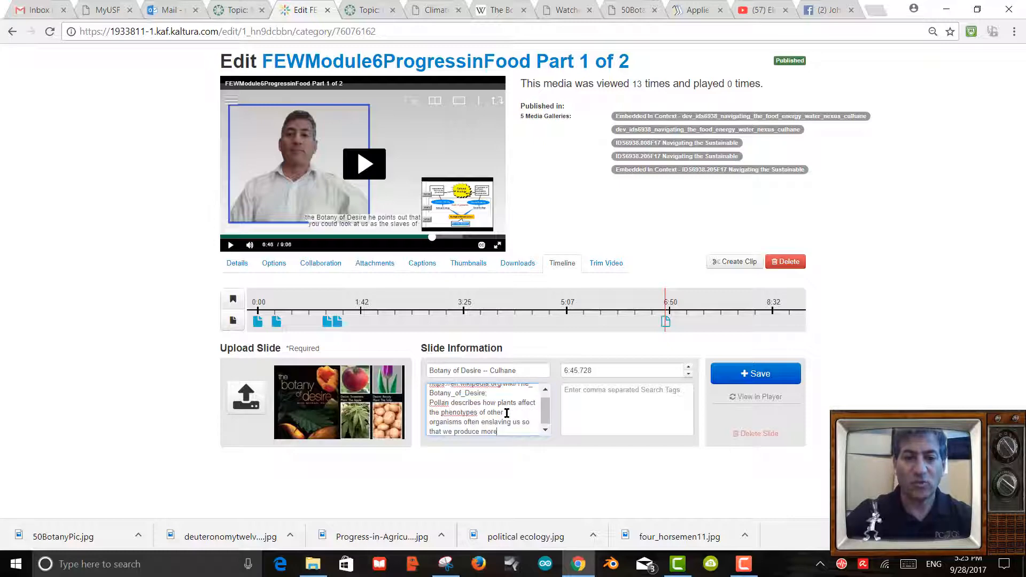
{"action": "type", "text": " of their off"}
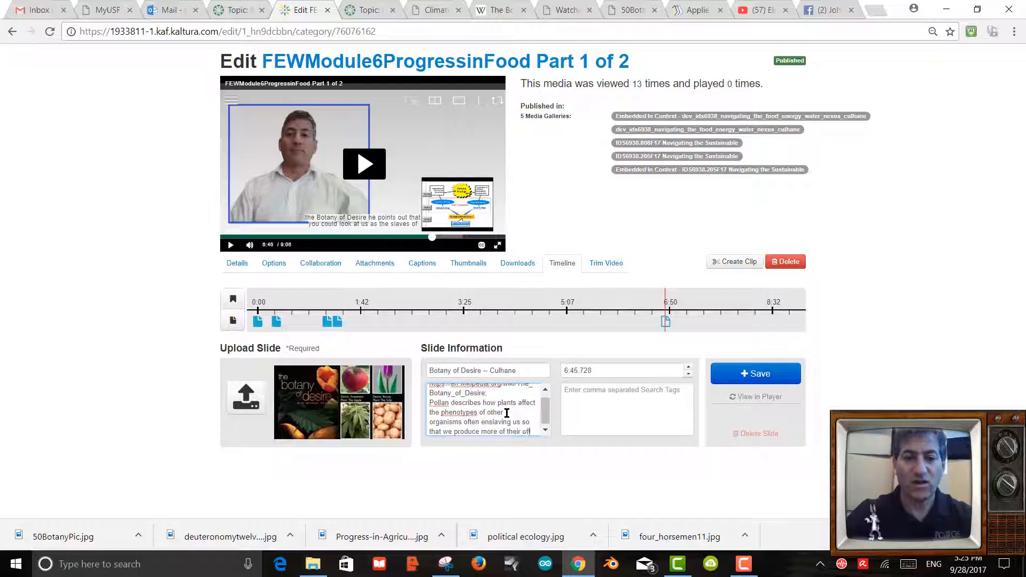
{"action": "type", "text": "spr"}
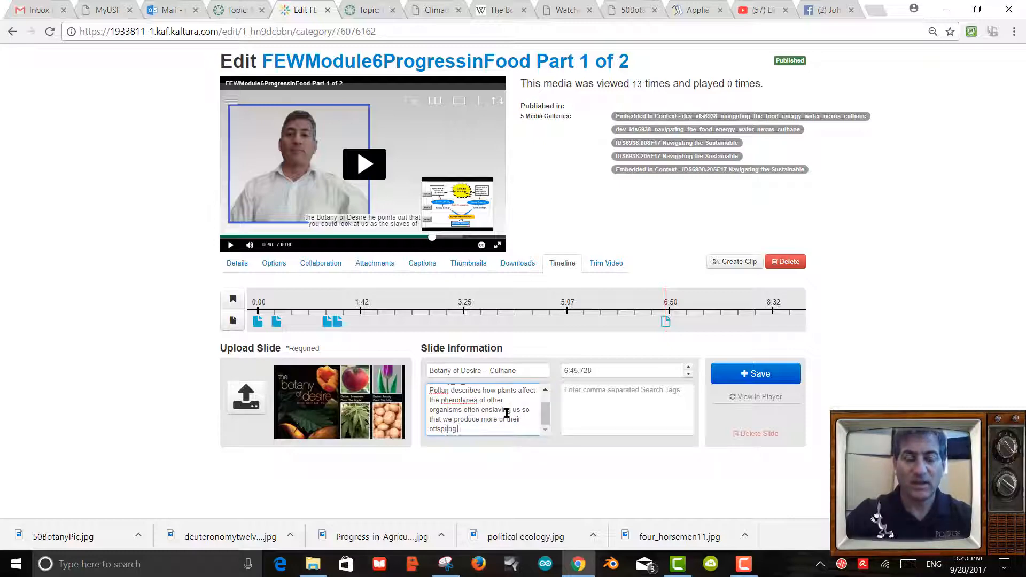
{"action": "type", "text": "ing. This is"}
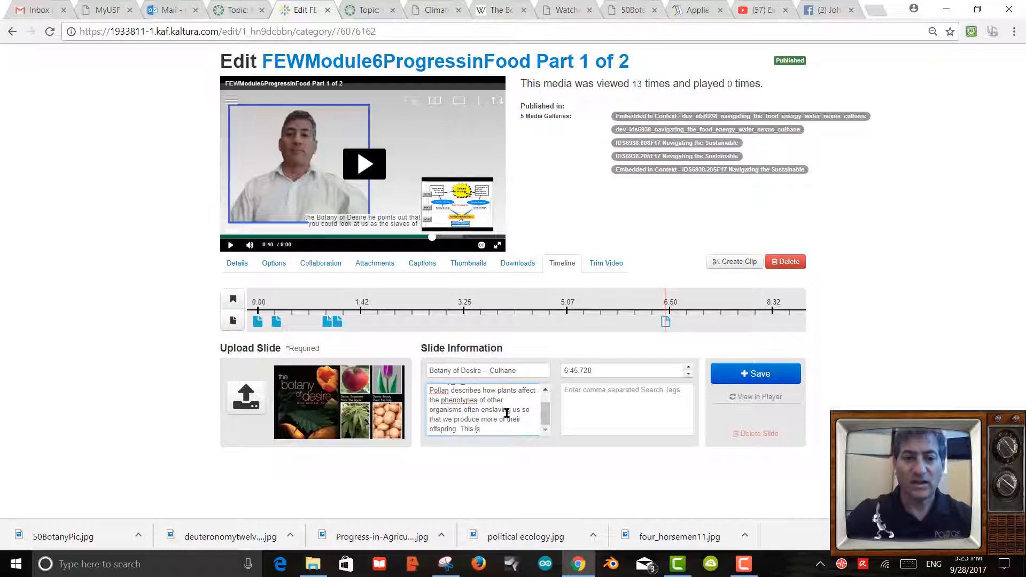
{"action": "type", "text": " akin to the argument of Richard Dawkins"}
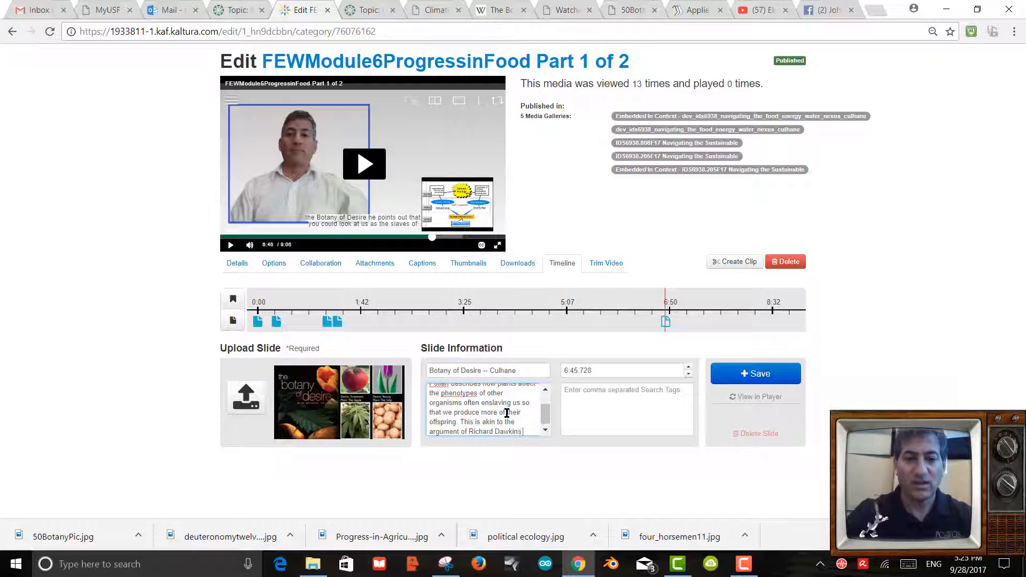
{"action": "type", "text": "The"}
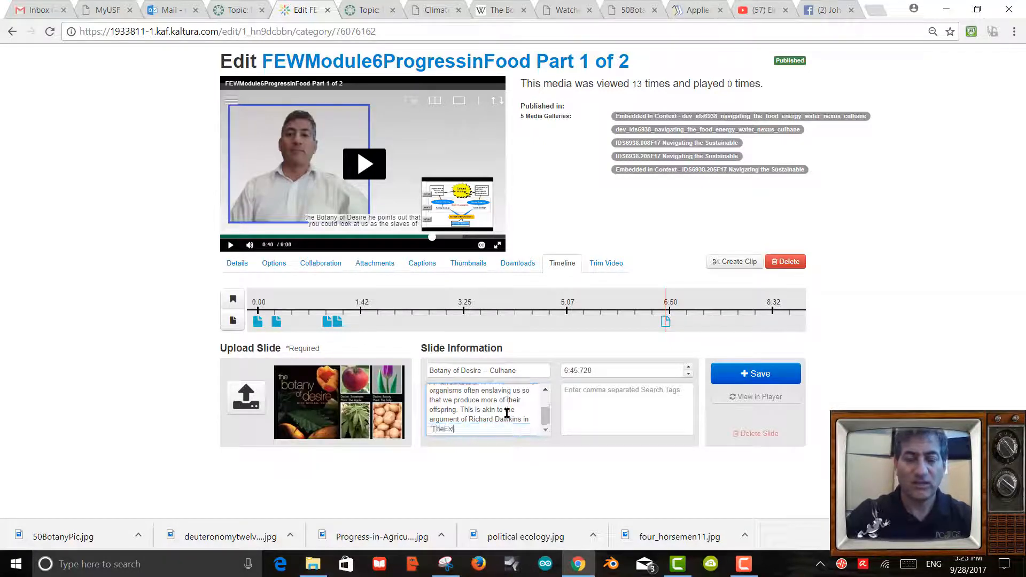
{"action": "type", "text": "Ex"}
{"action": "key", "text": "BackSpace"}
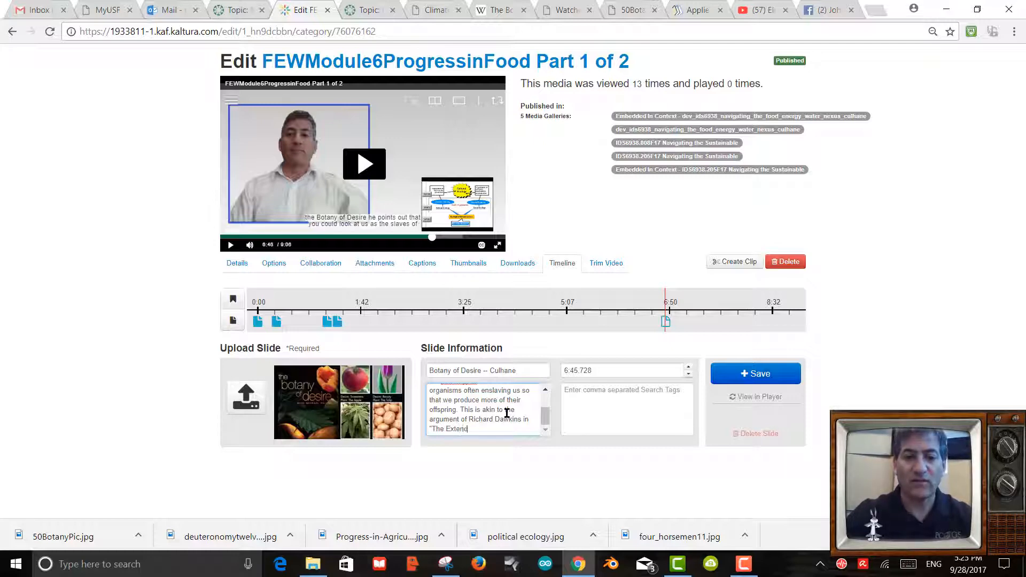
{"action": "type", "text": "xtended Phe"}
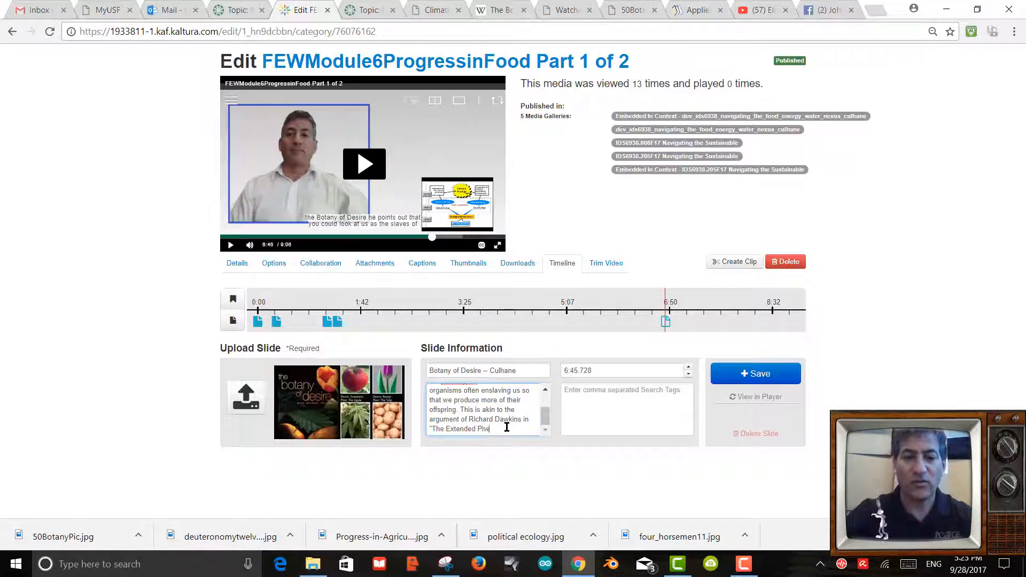
{"action": "type", "text": "notype"}
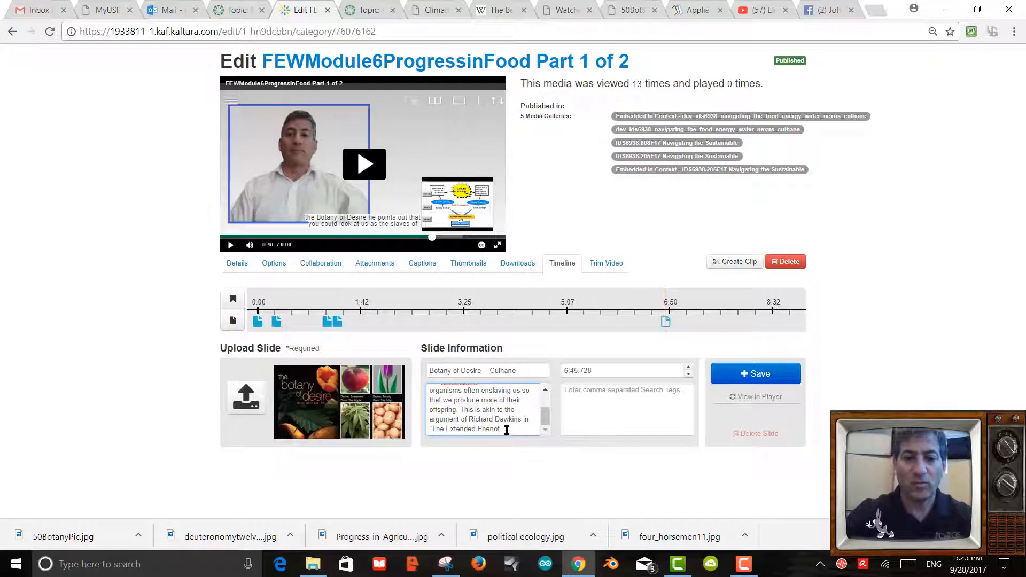
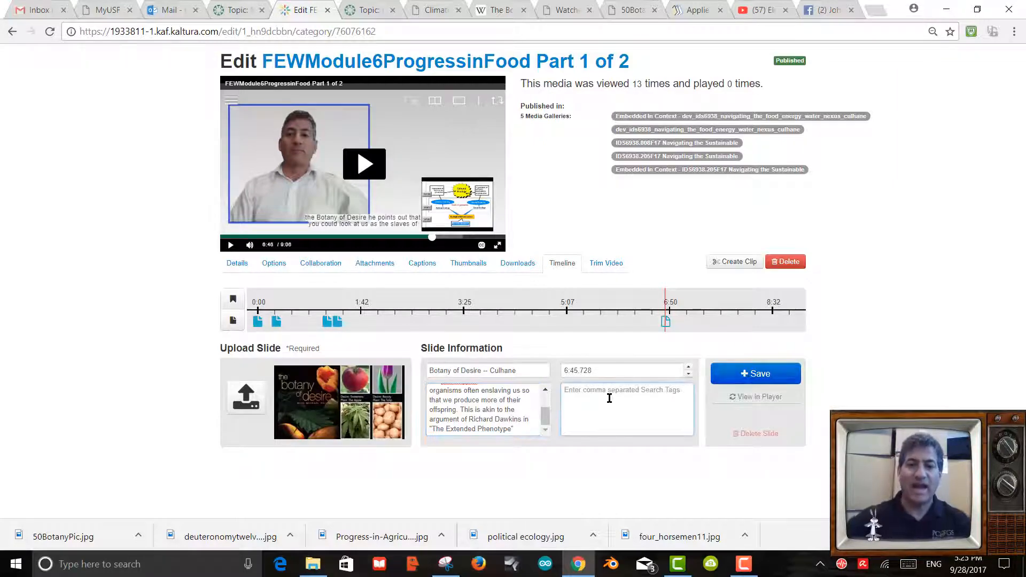
Remove the stray characters from the Botany of Desire slide title.
{"action": "left_click", "coordinate": [549, 371]}
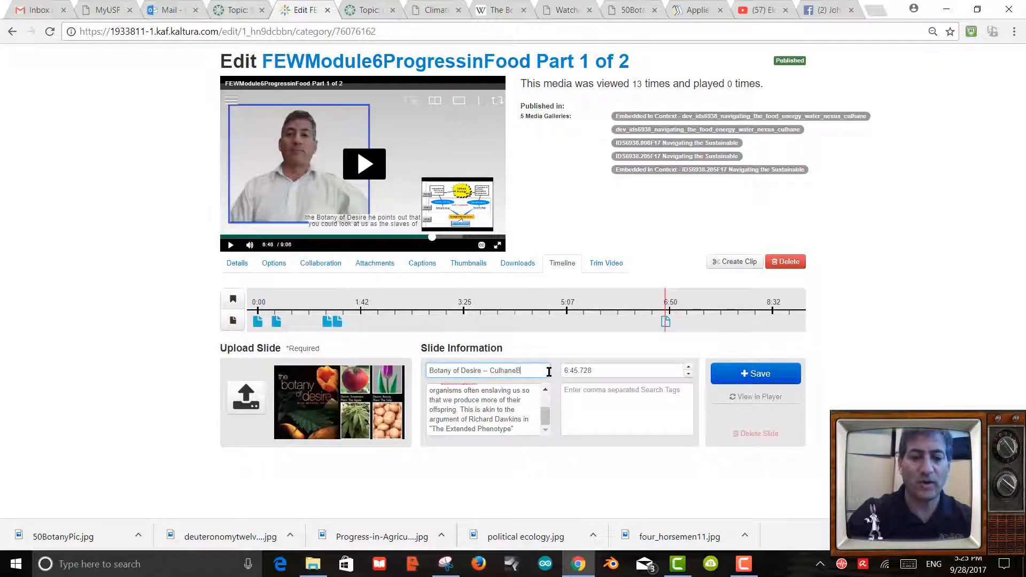
{"action": "type", "text": "Botan"}
{"action": "key", "text": "BackSpace"}
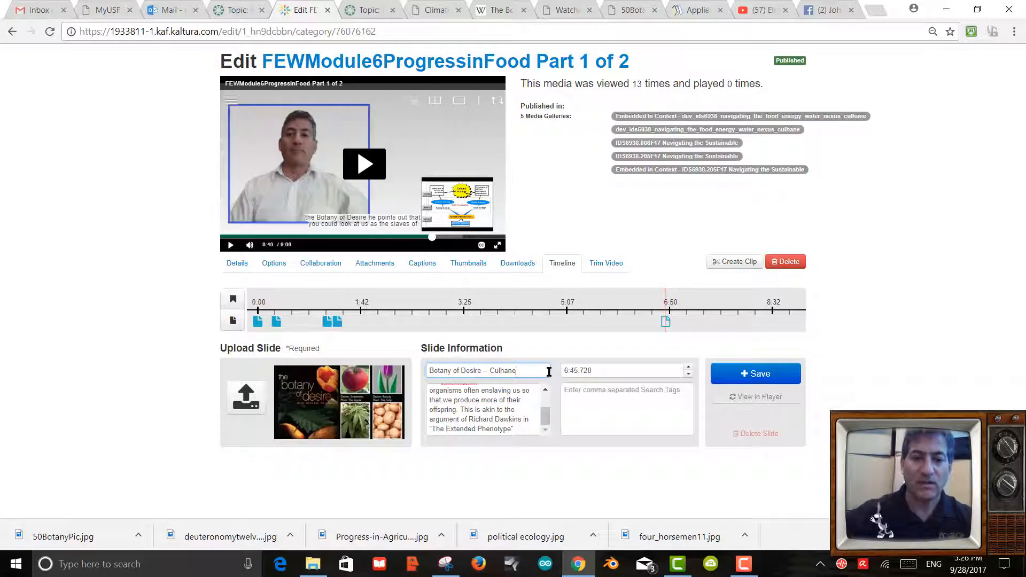
Tag the slide with Botany of Desire, the book's author, Extended Phenotype and Addictive behavior, then save.
{"action": "left_click", "coordinate": [613, 395]}
{"action": "type", "text": "Botany of De"}
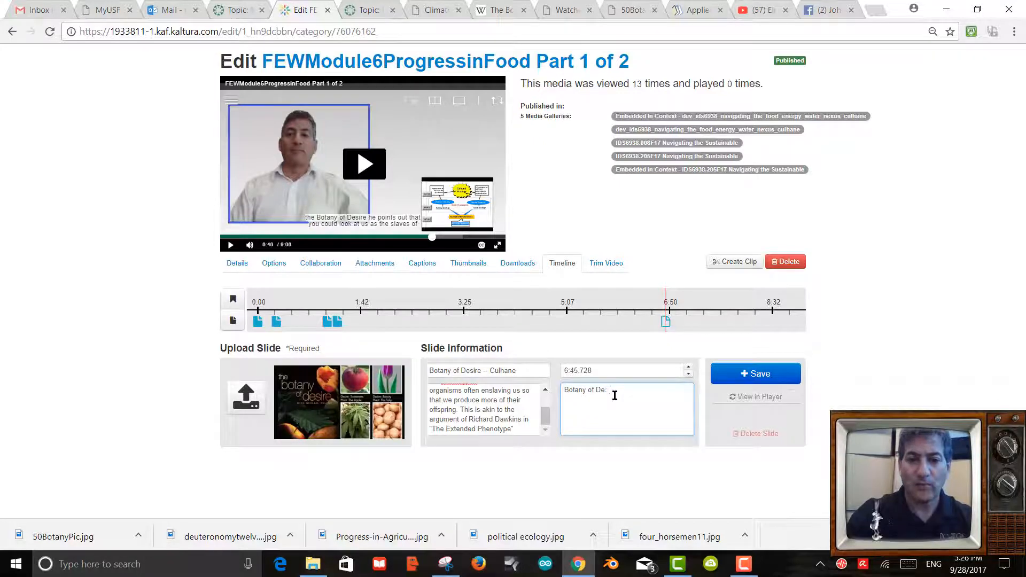
{"action": "type", "text": "sire "}
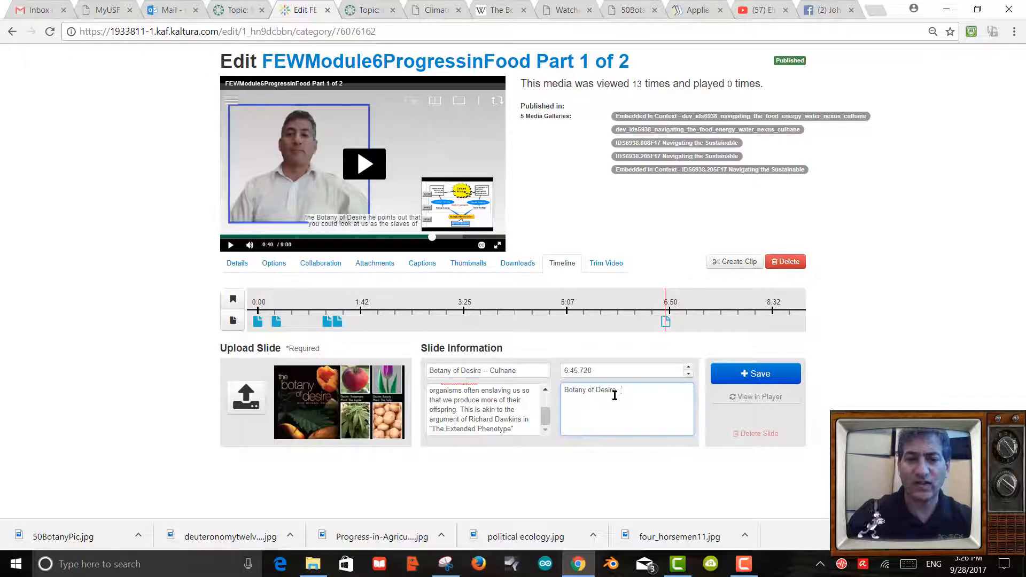
{"action": "type", "text": "Miche"}
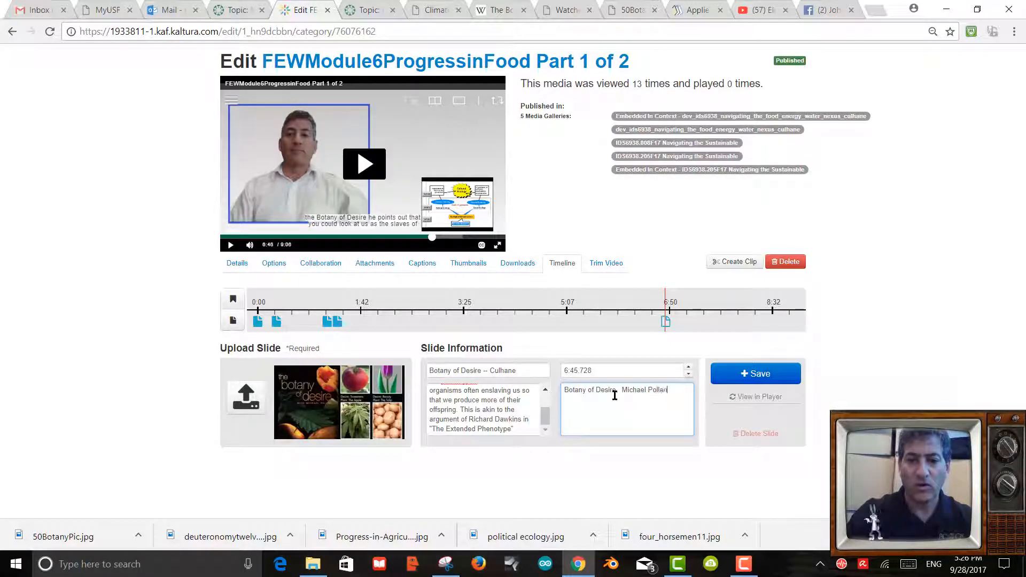
{"action": "type", "text": "ael Pollan. Extended Phenotype, Addictive behavior"}
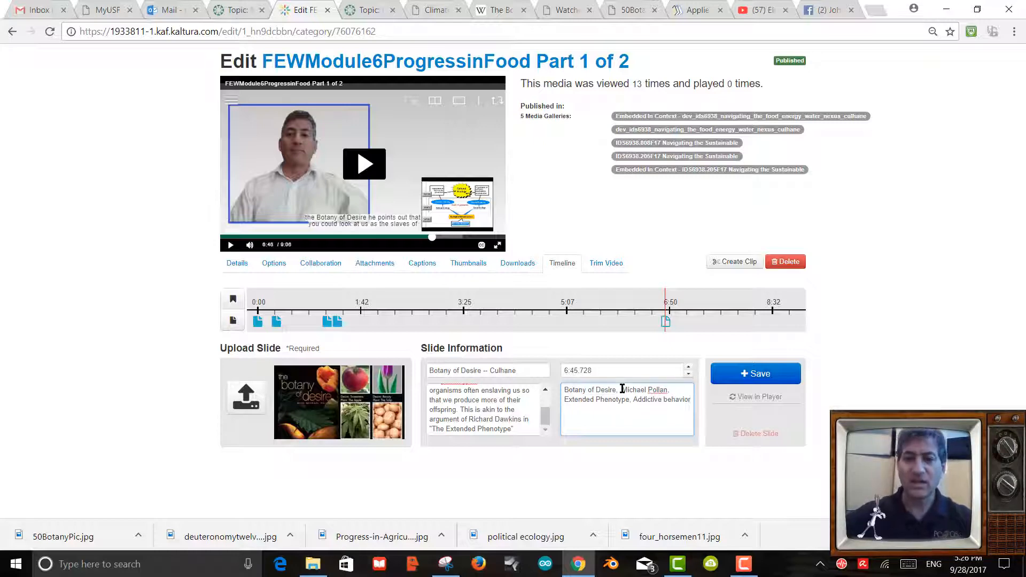
{"action": "left_click", "coordinate": [751, 383]}
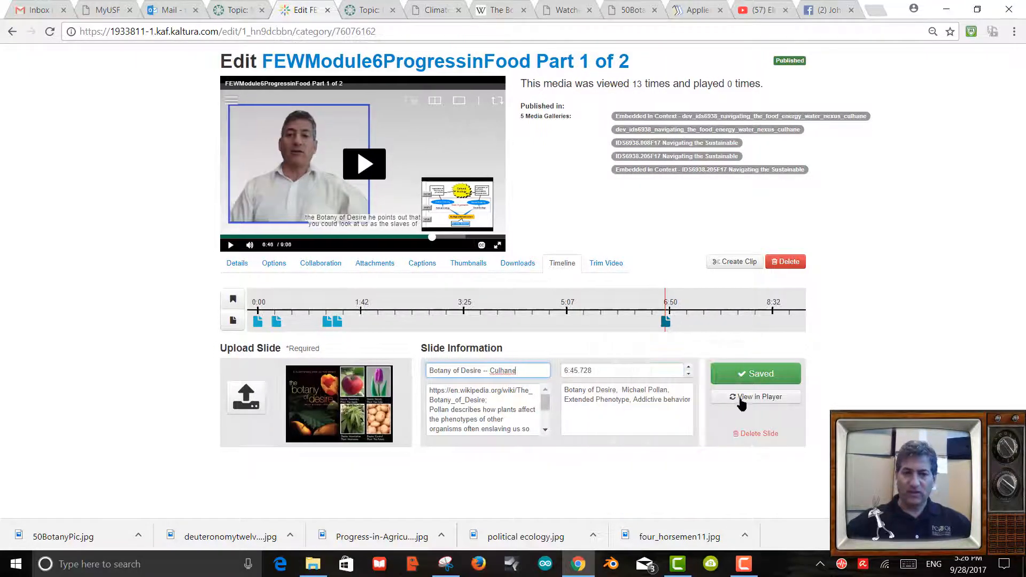
Reload the player with the saved slide and open its slide list.
{"action": "left_click", "coordinate": [741, 398]}
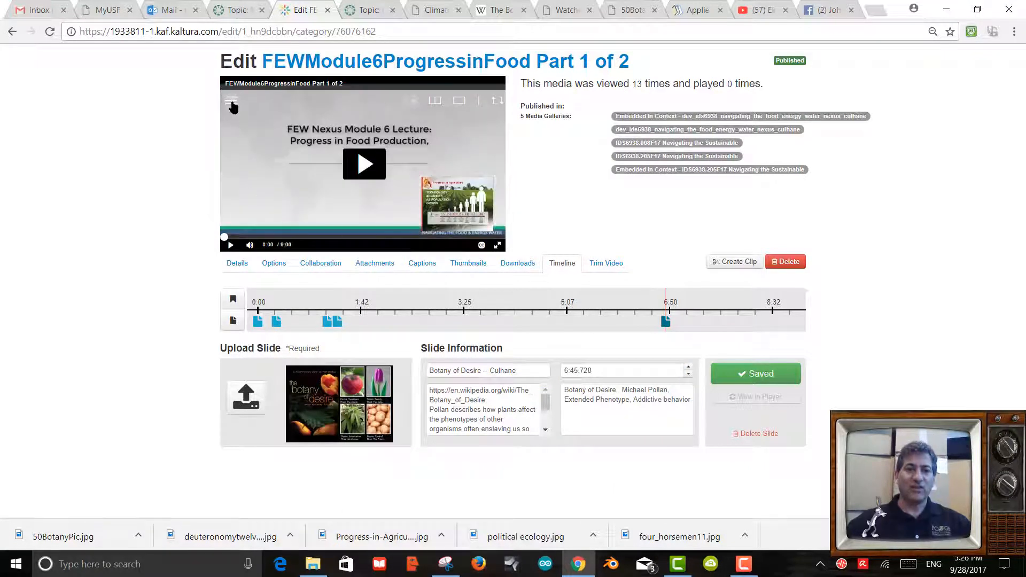
{"action": "left_click", "coordinate": [231, 100]}
{"action": "scroll", "coordinate": [254, 198], "scroll_direction": "down", "scroll_amount": 2}
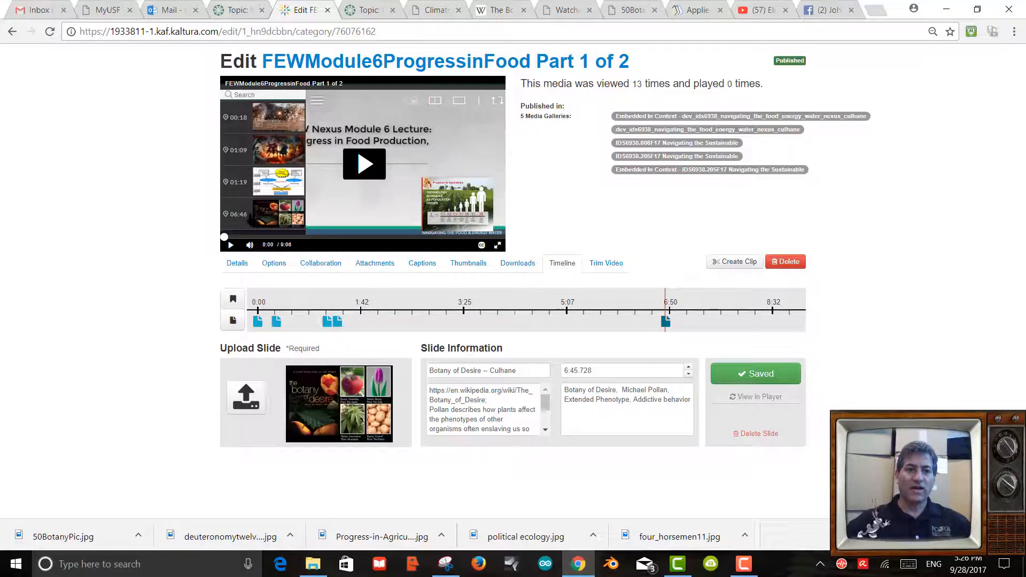
{"action": "mouse_move", "coordinate": [266, 99]}
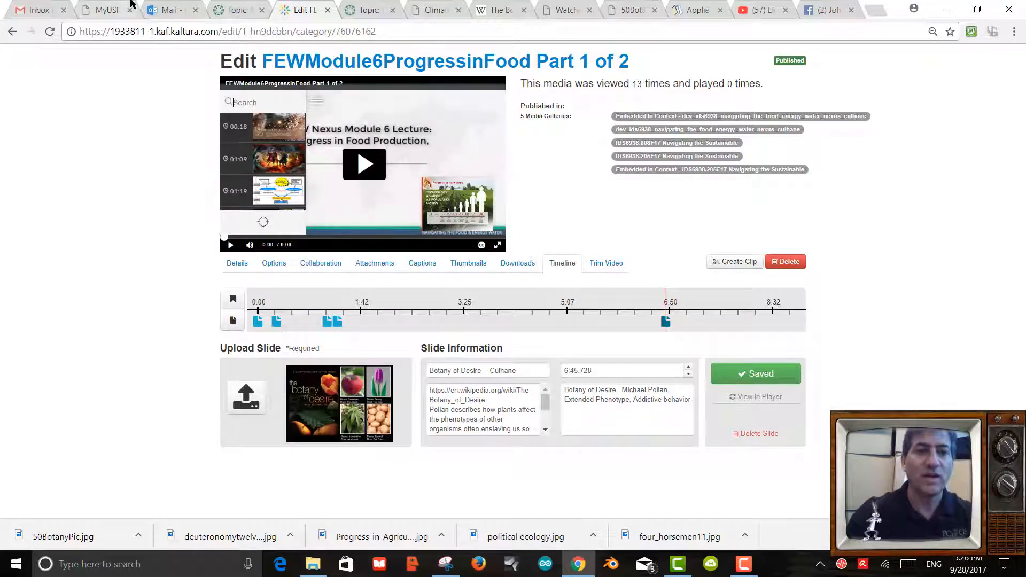
{"action": "left_click", "coordinate": [131, 4]}
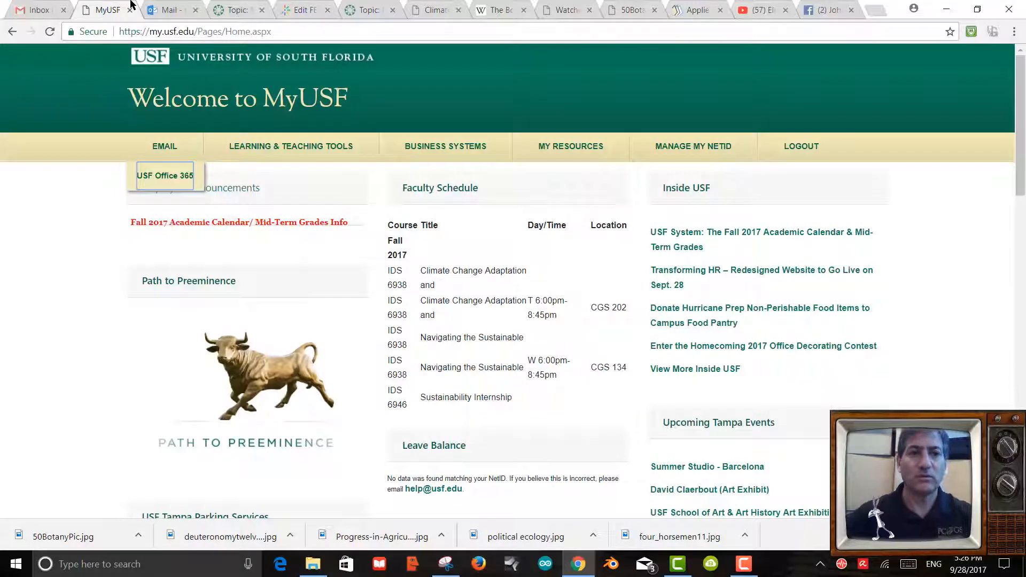
{"action": "left_click", "coordinate": [299, 12]}
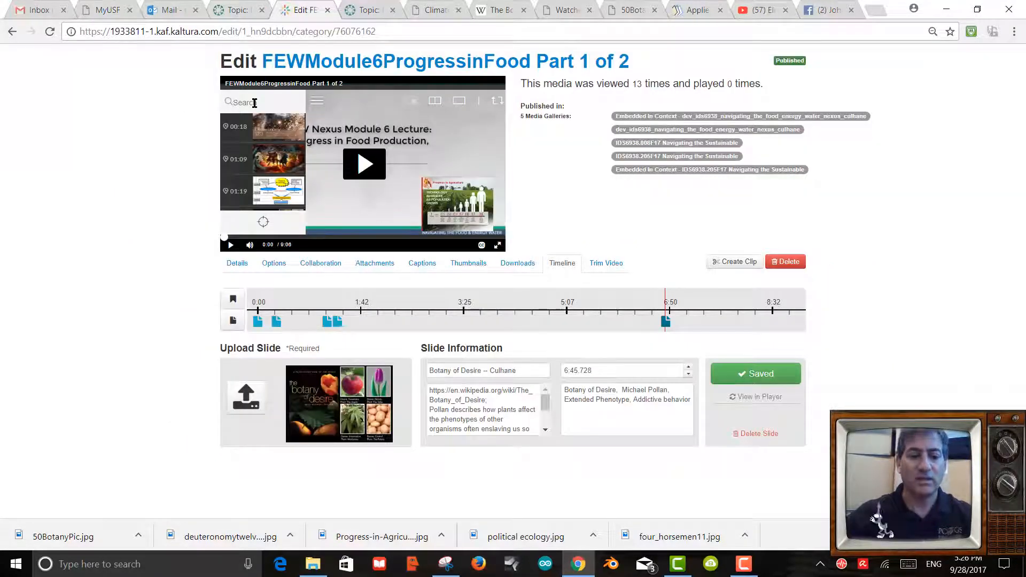
Search the player's slides for 'botany' and play from the 6:46 Botany of Desire slide.
{"action": "left_click", "coordinate": [254, 103]}
{"action": "type", "text": "botany"}
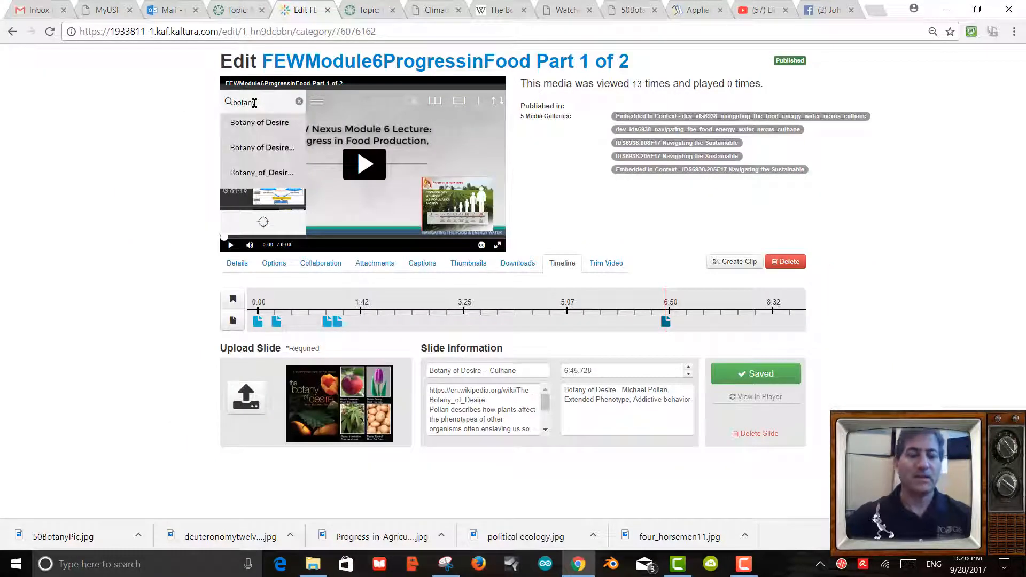
{"action": "left_click", "coordinate": [262, 122]}
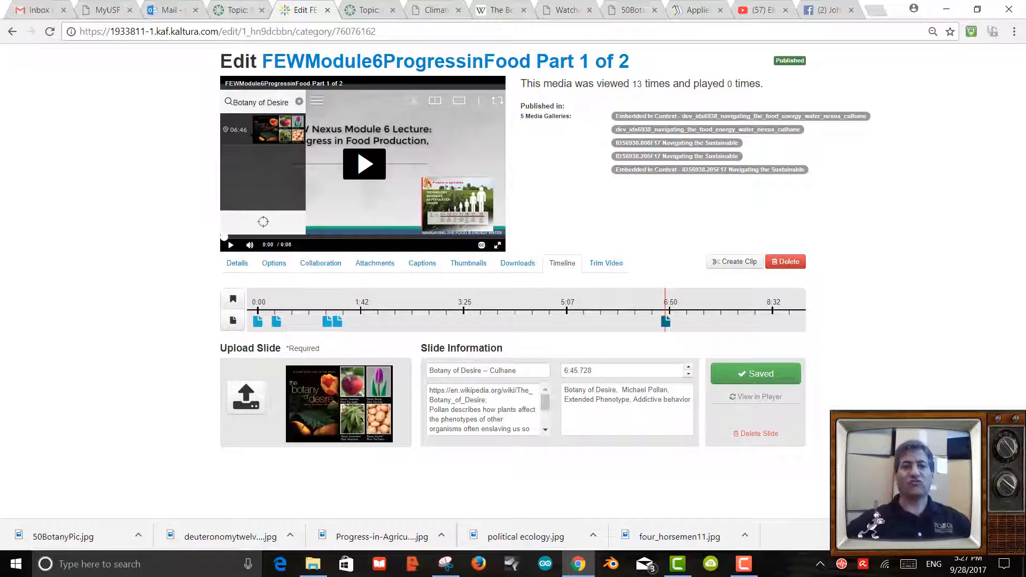
{"action": "left_click", "coordinate": [262, 137]}
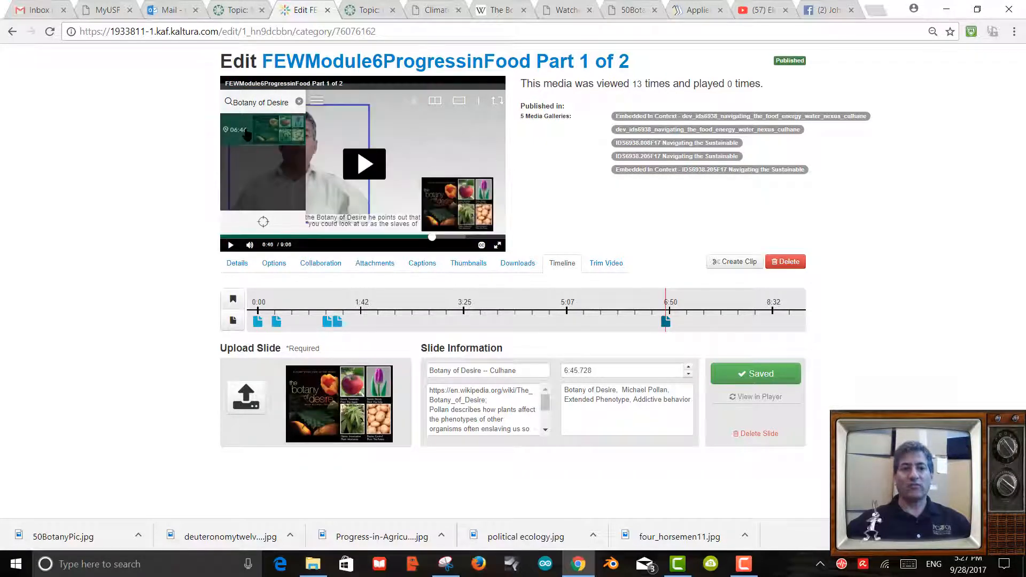
{"action": "left_click", "coordinate": [365, 170]}
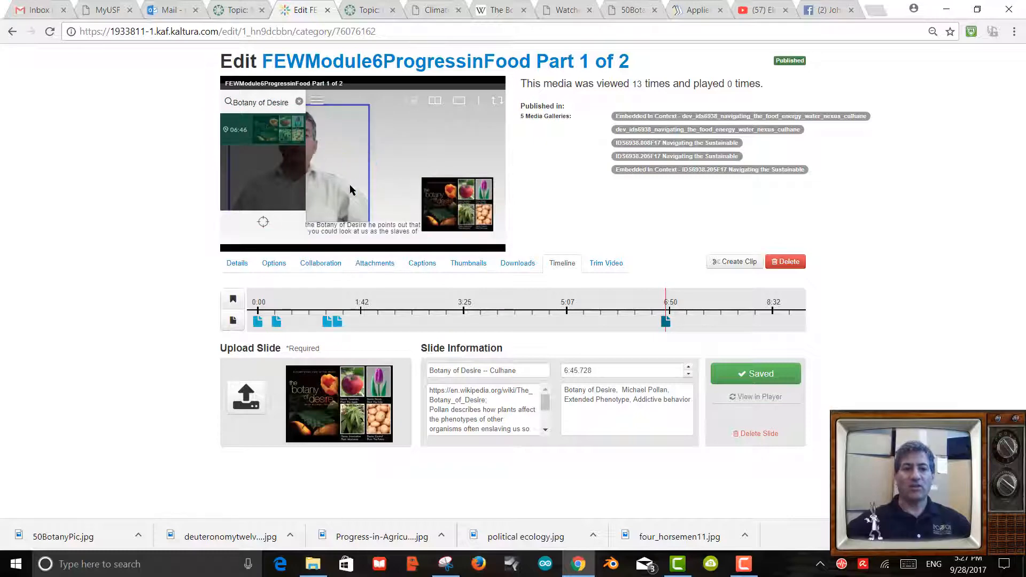
Clear the slide search, close the slide list, and pause the video at 6:53.
{"action": "left_click", "coordinate": [299, 101]}
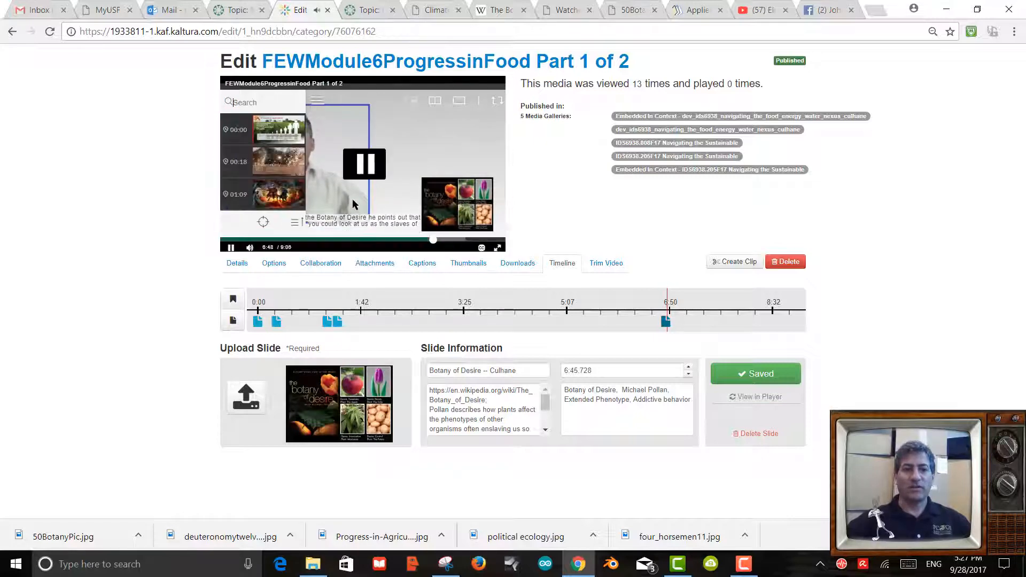
{"action": "left_click", "coordinate": [315, 101]}
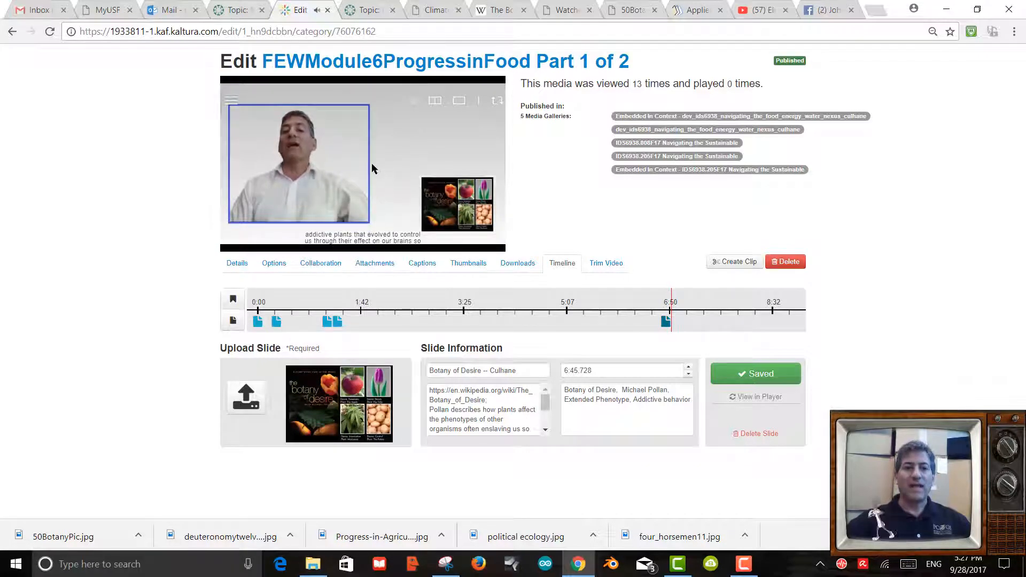
{"action": "left_click", "coordinate": [360, 179]}
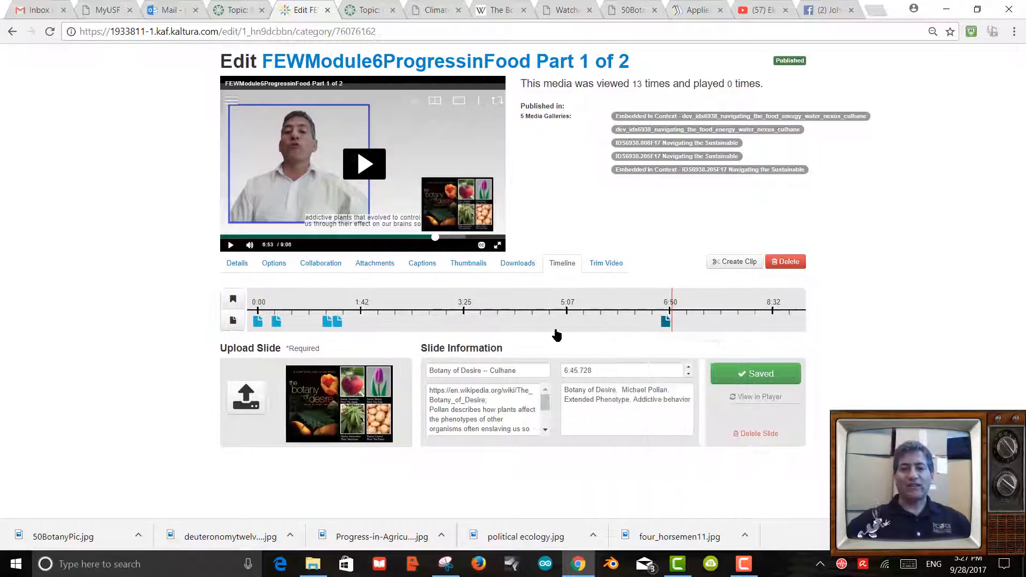
{"action": "mouse_move", "coordinate": [661, 322]}
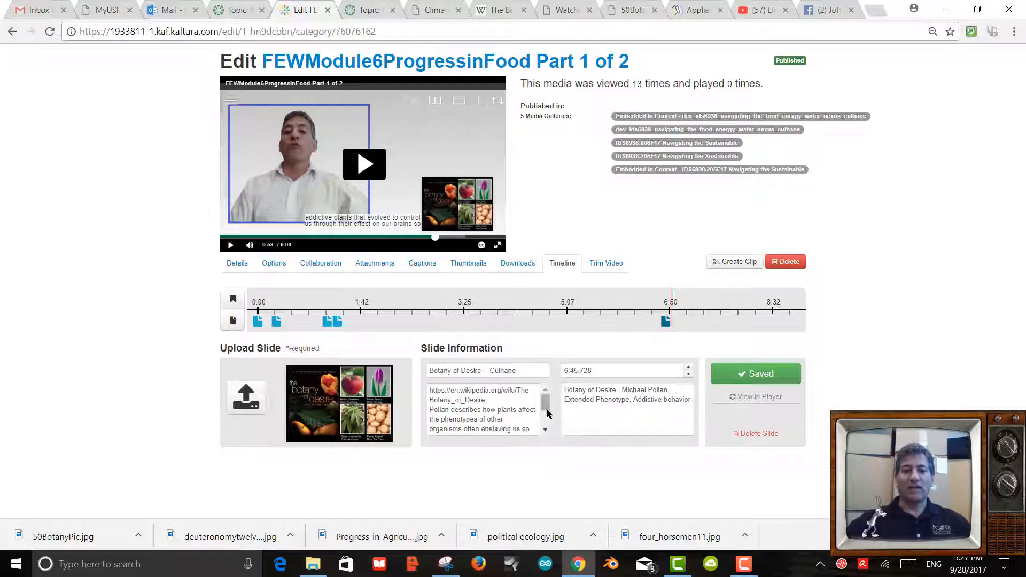
{"action": "left_click_drag", "start_coordinate": [544, 407], "coordinate": [549, 431]}
{"action": "scroll", "coordinate": [549, 422], "scroll_direction": "up", "scroll_amount": 5}
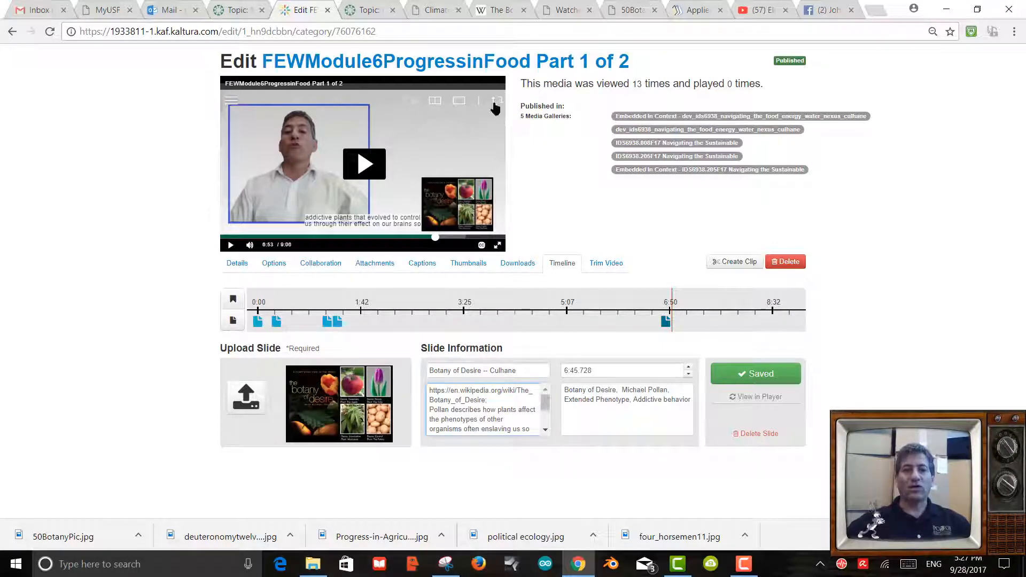
Reload the Module 6 Creative Assignment discussion page in Canvas.
{"action": "left_click", "coordinate": [240, 13]}
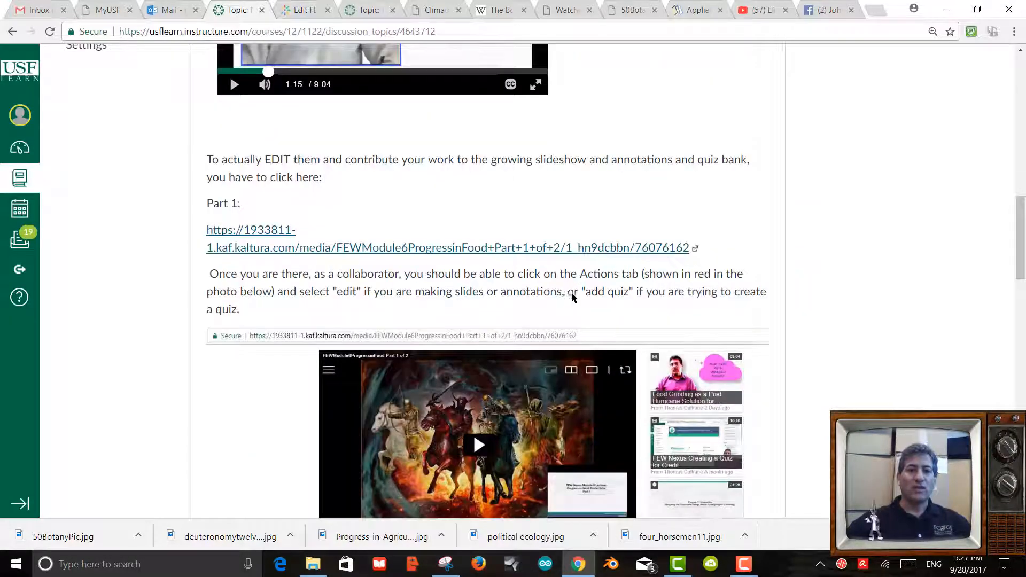
{"action": "scroll", "coordinate": [571, 288], "scroll_direction": "up", "scroll_amount": 3}
{"action": "scroll", "coordinate": [572, 289], "scroll_direction": "down", "scroll_amount": 3}
{"action": "scroll", "coordinate": [571, 293], "scroll_direction": "up", "scroll_amount": 7}
{"action": "scroll", "coordinate": [566, 277], "scroll_direction": "down", "scroll_amount": 2}
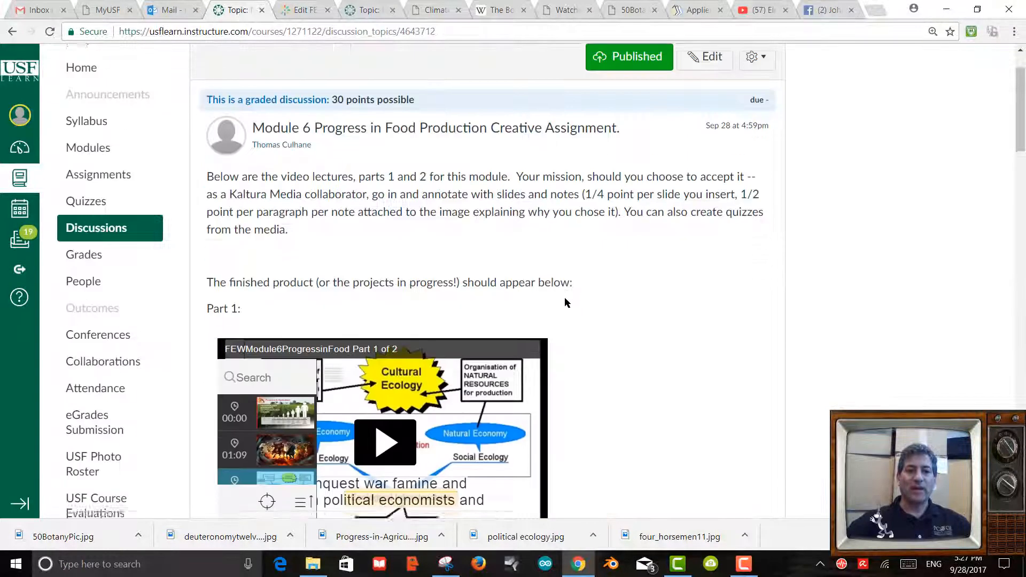
{"action": "left_click", "coordinate": [445, 34]}
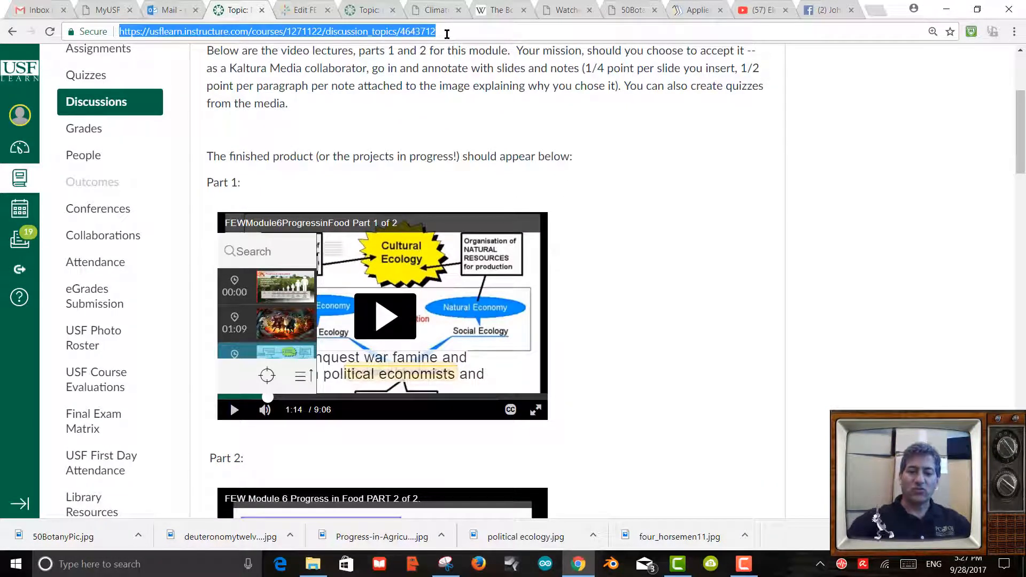
{"action": "key", "text": "Return"}
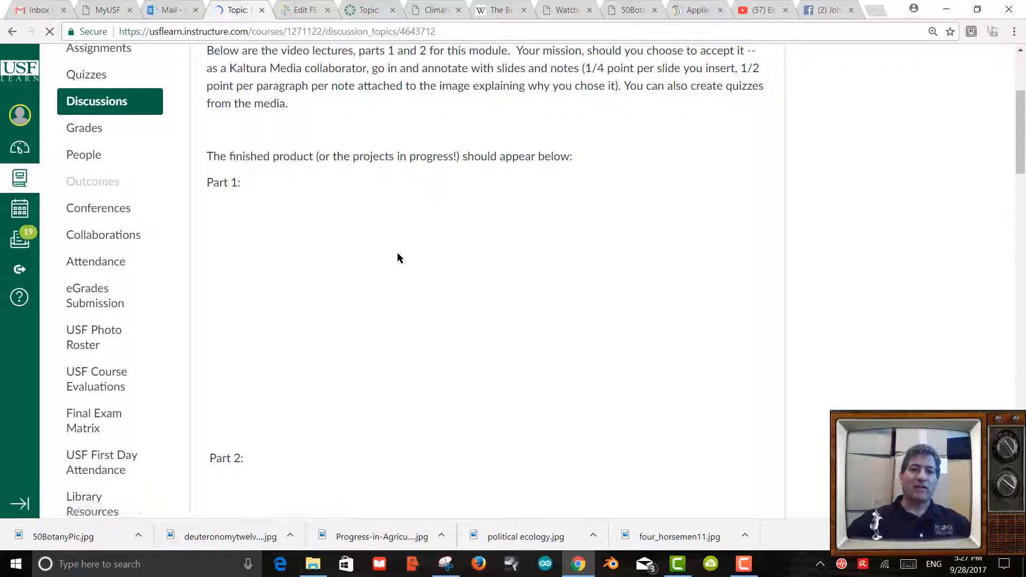
Search the embedded video's slides for 'Botany' and jump to the 06:46 slide.
{"action": "scroll", "coordinate": [397, 258], "scroll_direction": "down", "scroll_amount": 1}
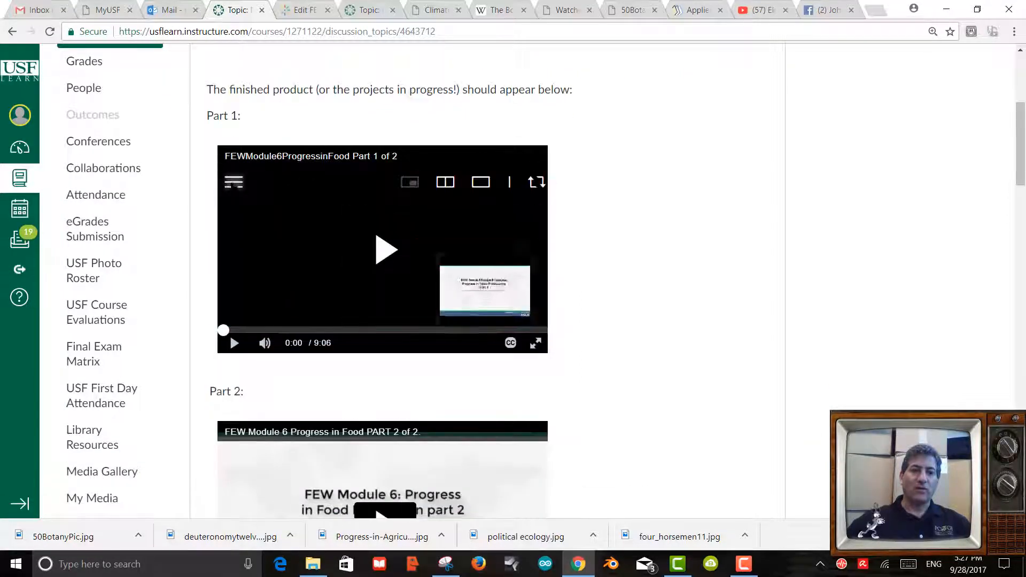
{"action": "left_click", "coordinate": [233, 183]}
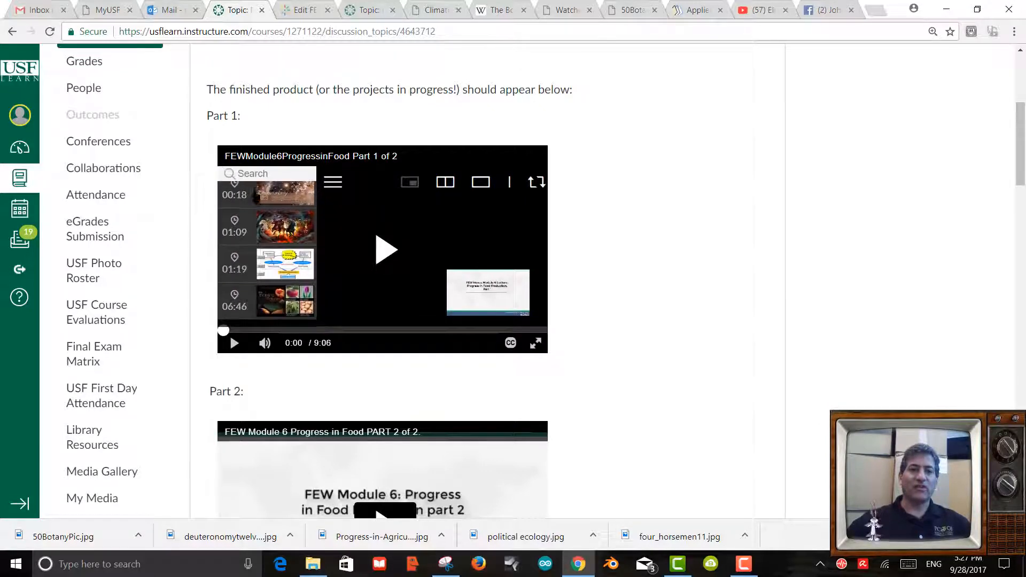
{"action": "scroll", "coordinate": [253, 246], "scroll_direction": "up", "scroll_amount": 3}
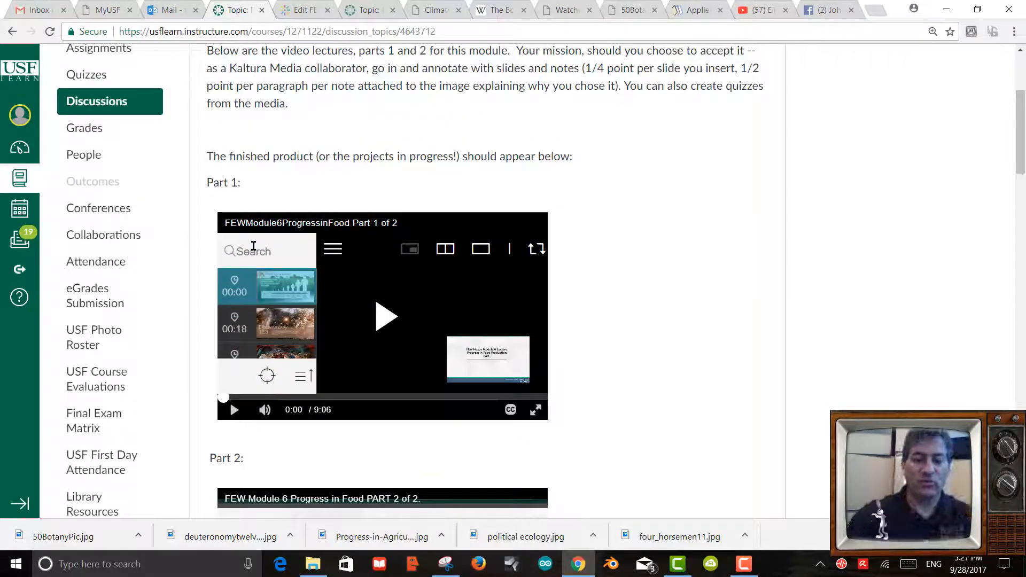
{"action": "left_click", "coordinate": [253, 246]}
{"action": "type", "text": "Botany"}
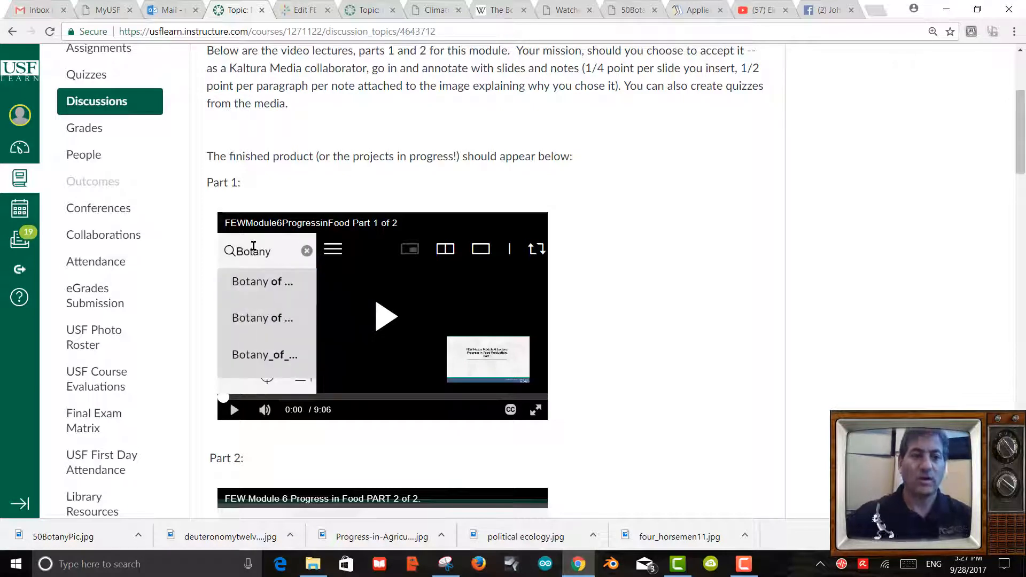
{"action": "left_click", "coordinate": [260, 287]}
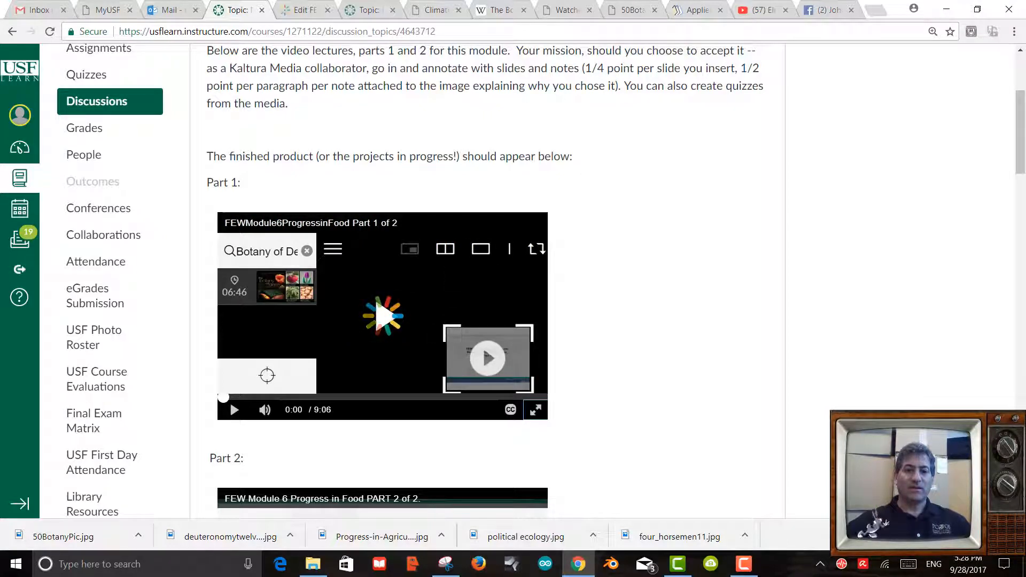
Show the Botany of Desire slide full screen beside the presenter, paused, then exit full screen.
{"action": "left_click", "coordinate": [535, 409]}
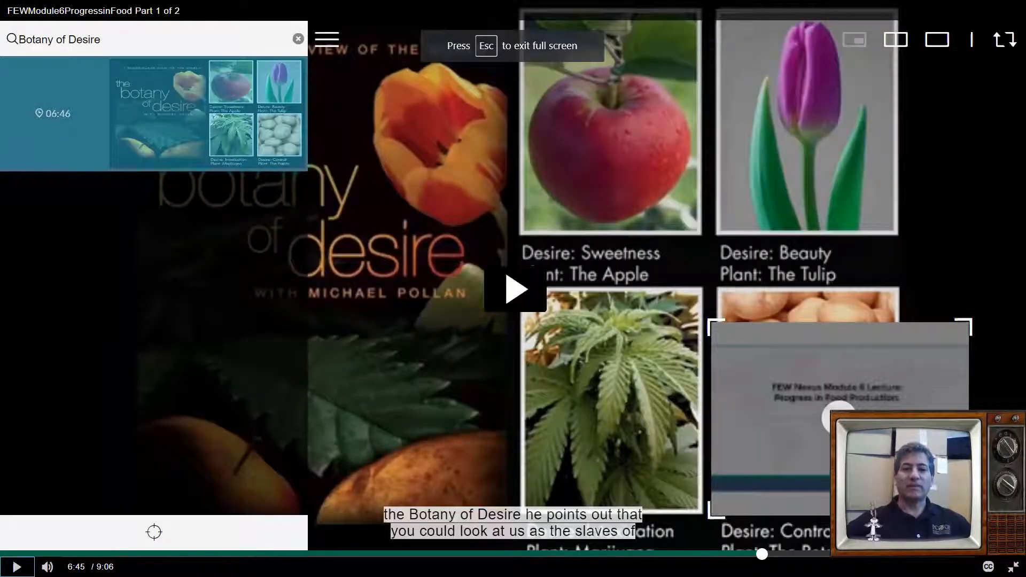
{"action": "left_click", "coordinate": [298, 39]}
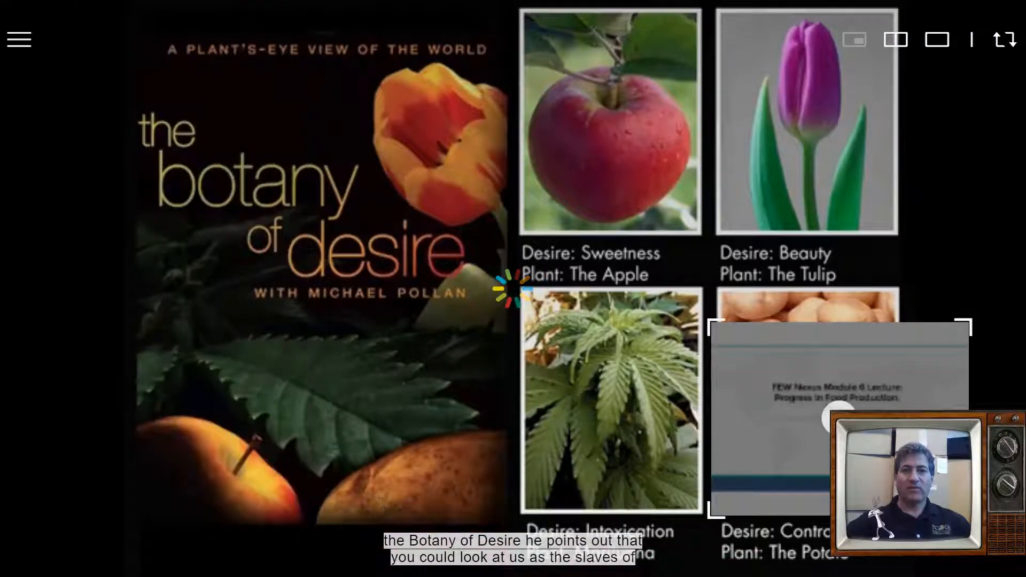
{"action": "left_click", "coordinate": [895, 40]}
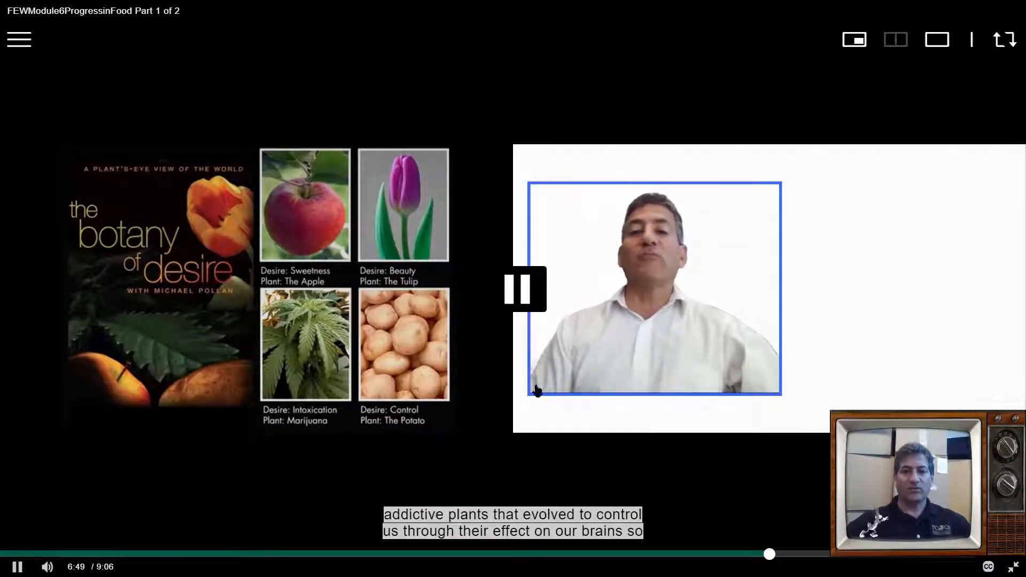
{"action": "left_click", "coordinate": [525, 289]}
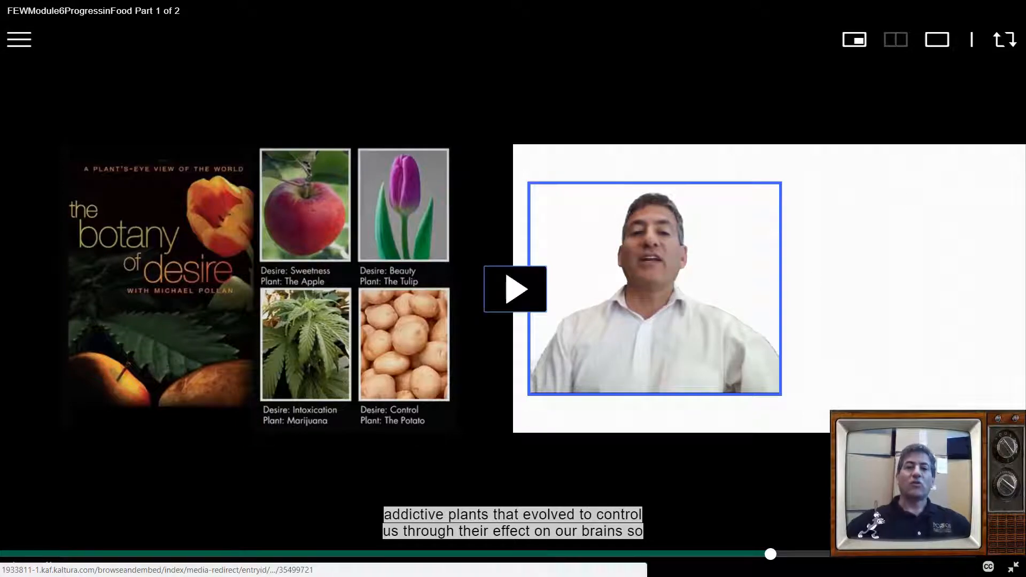
{"action": "key", "text": "Escape"}
{"action": "scroll", "coordinate": [687, 255], "scroll_direction": "up", "scroll_amount": 2}
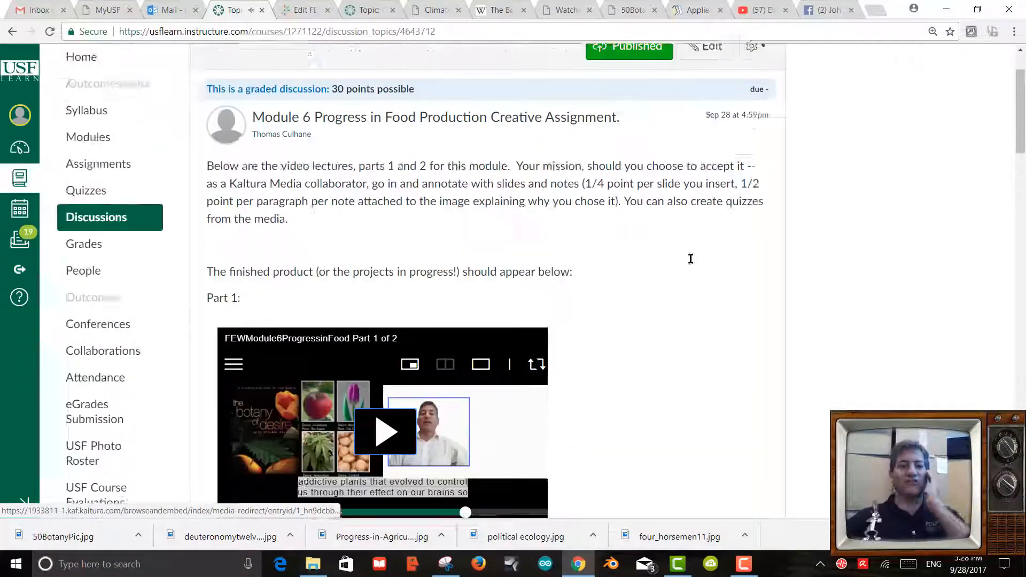
{"action": "scroll", "coordinate": [689, 249], "scroll_direction": "down", "scroll_amount": 9}
{"action": "scroll", "coordinate": [685, 259], "scroll_direction": "up", "scroll_amount": 5}
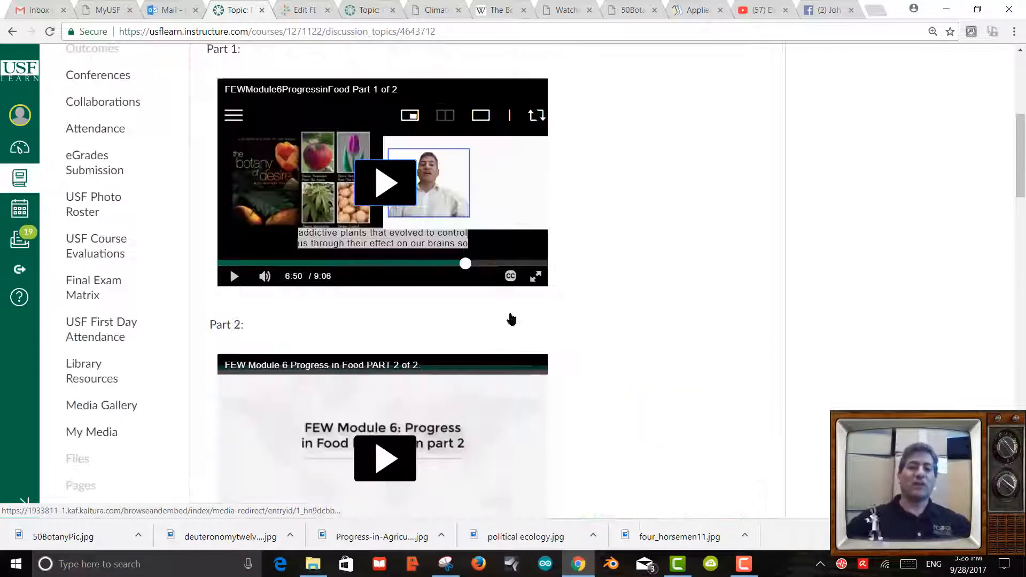
{"action": "scroll", "coordinate": [396, 263], "scroll_direction": "down", "scroll_amount": 5}
{"action": "scroll", "coordinate": [472, 212], "scroll_direction": "down", "scroll_amount": 5}
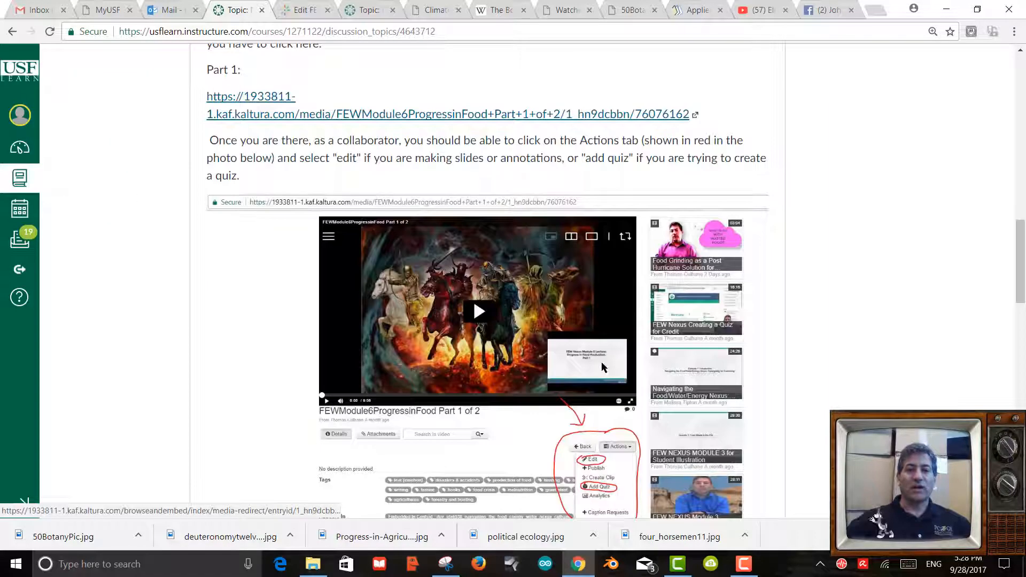
{"action": "scroll", "coordinate": [602, 363], "scroll_direction": "down", "scroll_amount": 4}
{"action": "scroll", "coordinate": [588, 380], "scroll_direction": "up", "scroll_amount": 6}
{"action": "scroll", "coordinate": [388, 343], "scroll_direction": "down", "scroll_amount": 9}
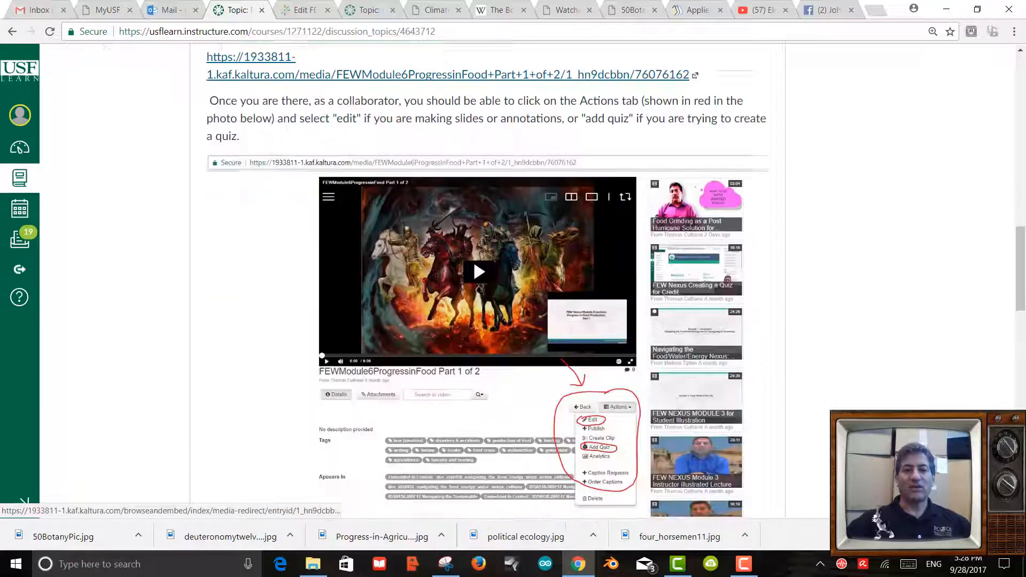
{"action": "scroll", "coordinate": [571, 193], "scroll_direction": "down", "scroll_amount": 5}
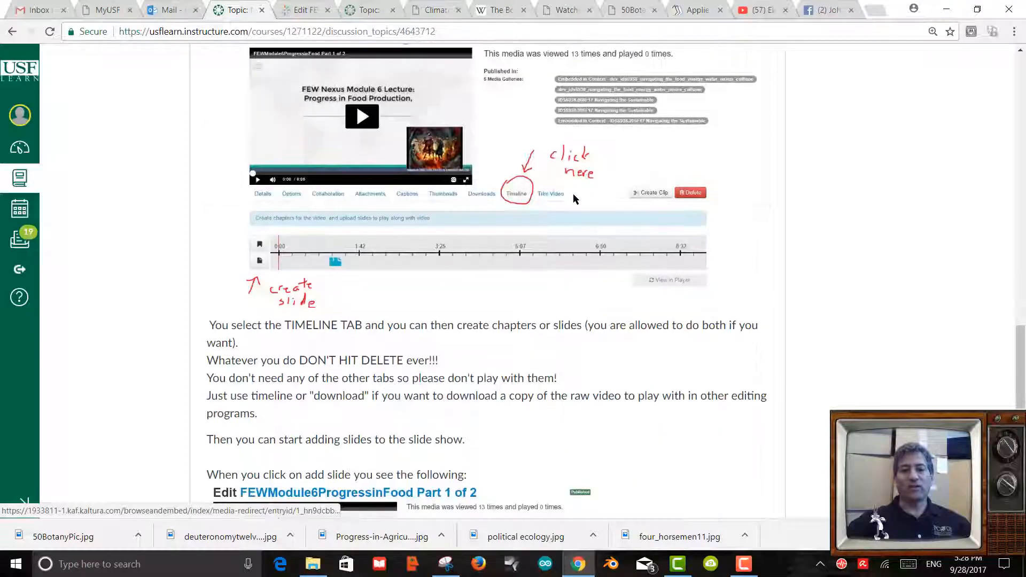
{"action": "scroll", "coordinate": [586, 209], "scroll_direction": "up", "scroll_amount": 5}
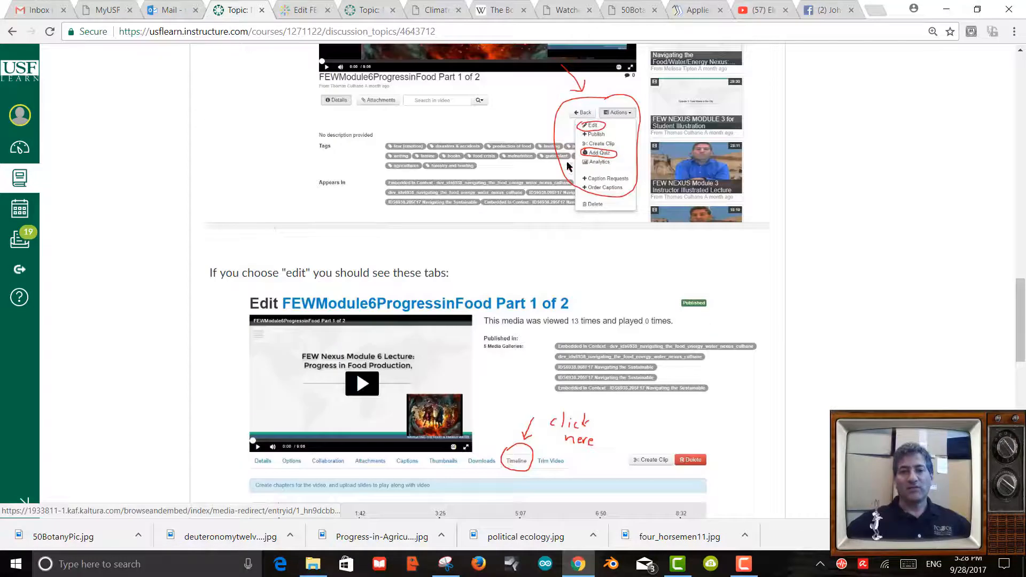
{"action": "scroll", "coordinate": [618, 277], "scroll_direction": "down", "scroll_amount": 15}
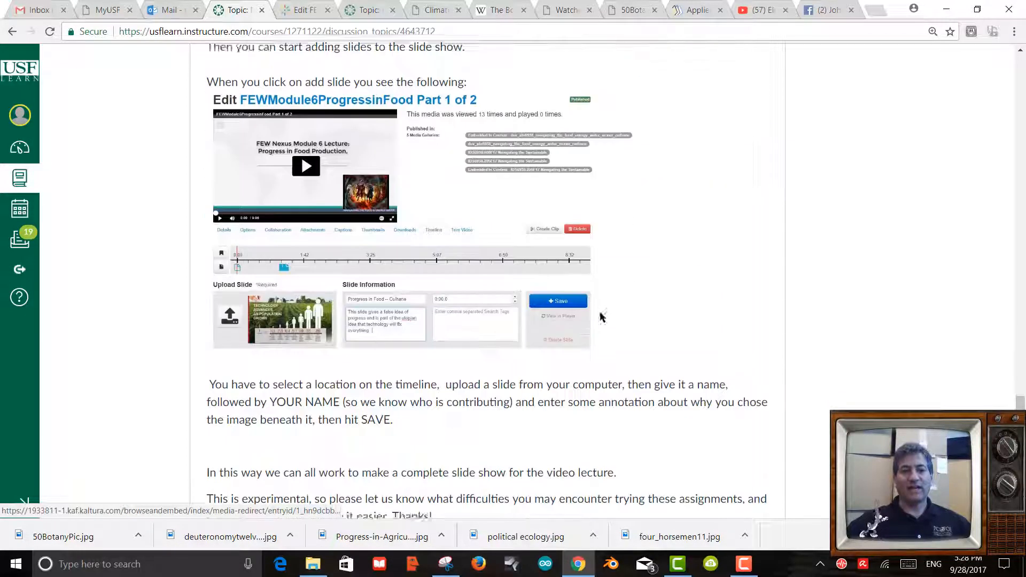
{"action": "scroll", "coordinate": [518, 290], "scroll_direction": "down", "scroll_amount": 1}
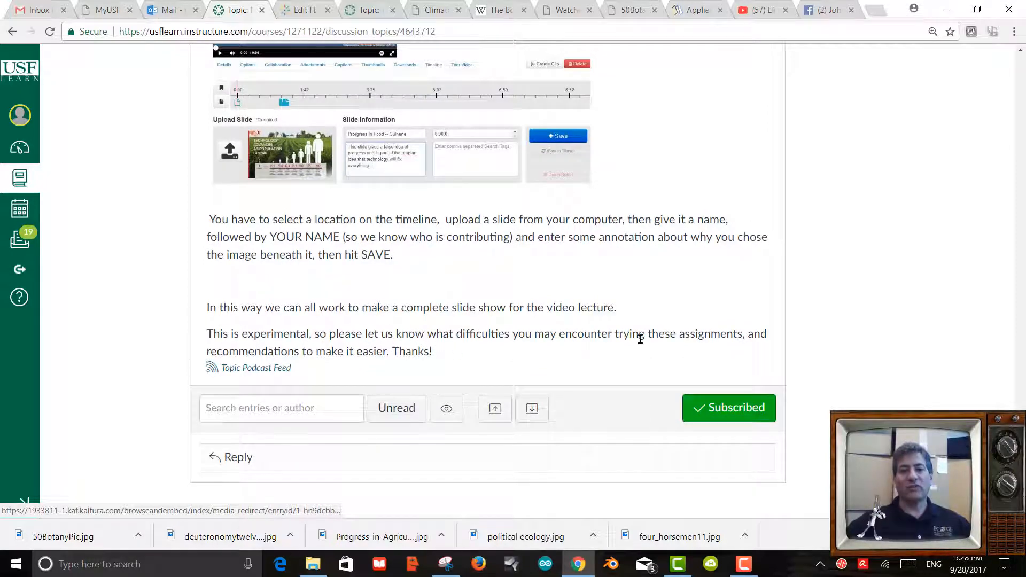
{"action": "scroll", "coordinate": [670, 333], "scroll_direction": "up", "scroll_amount": 20}
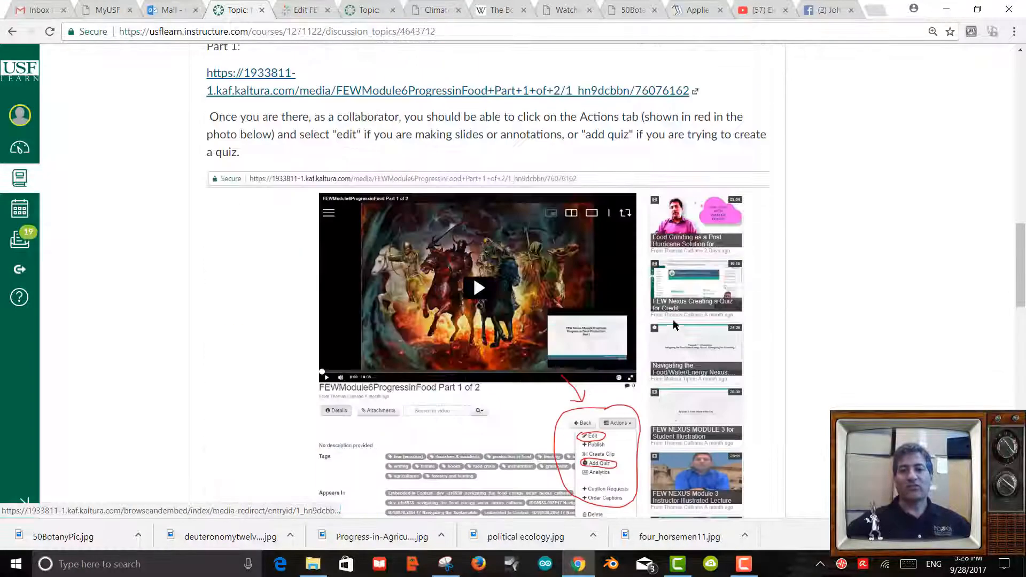
{"action": "scroll", "coordinate": [674, 320], "scroll_direction": "up", "scroll_amount": 8}
{"action": "scroll", "coordinate": [674, 320], "scroll_direction": "down", "scroll_amount": 20}
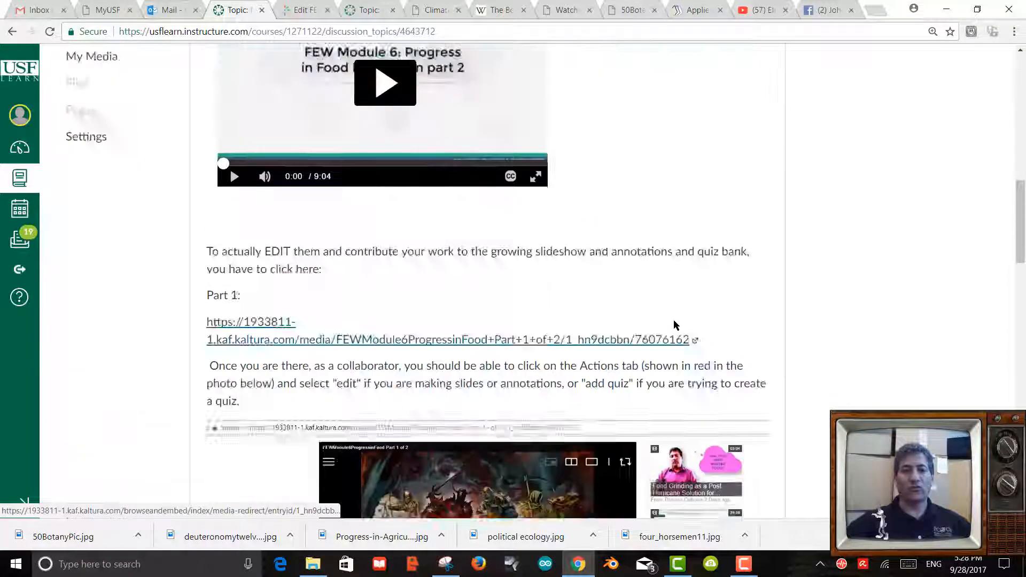
{"action": "scroll", "coordinate": [673, 321], "scroll_direction": "down", "scroll_amount": 10}
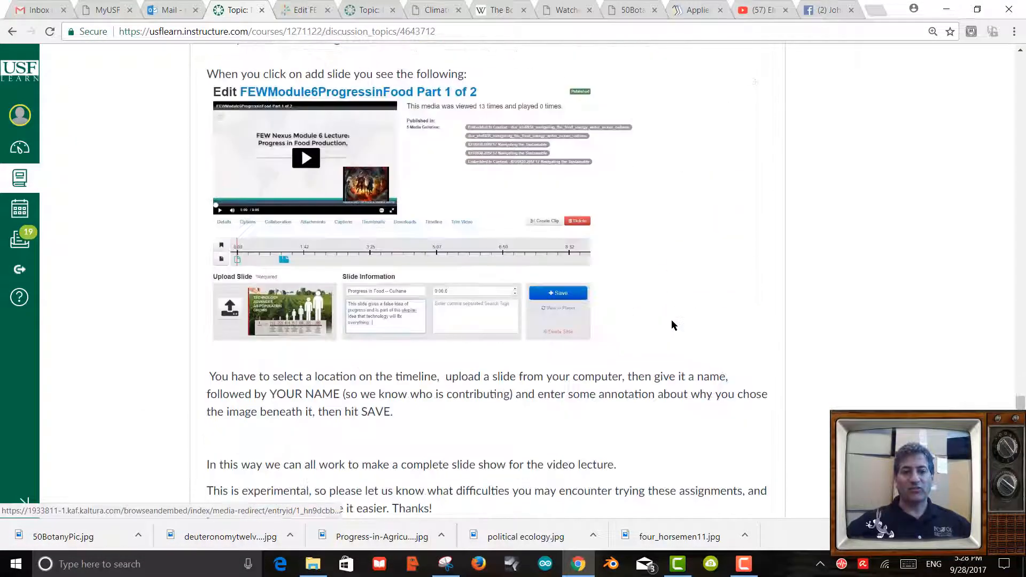